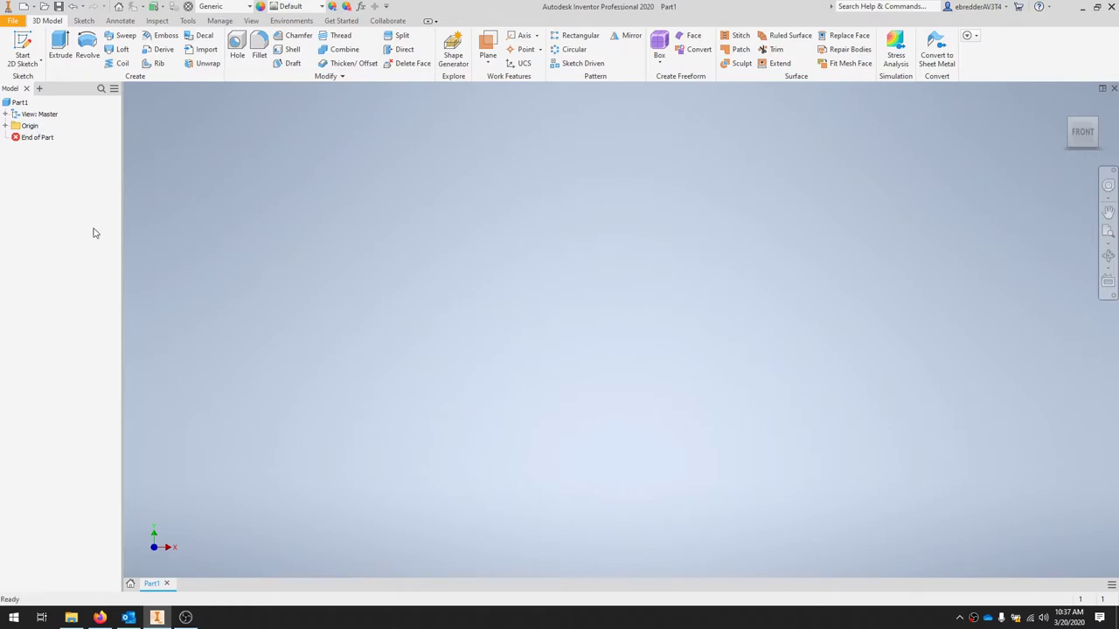
Step: Expand Origin and make the YZ Plane visible
{"action": "left_click", "coordinate": [5, 126]}
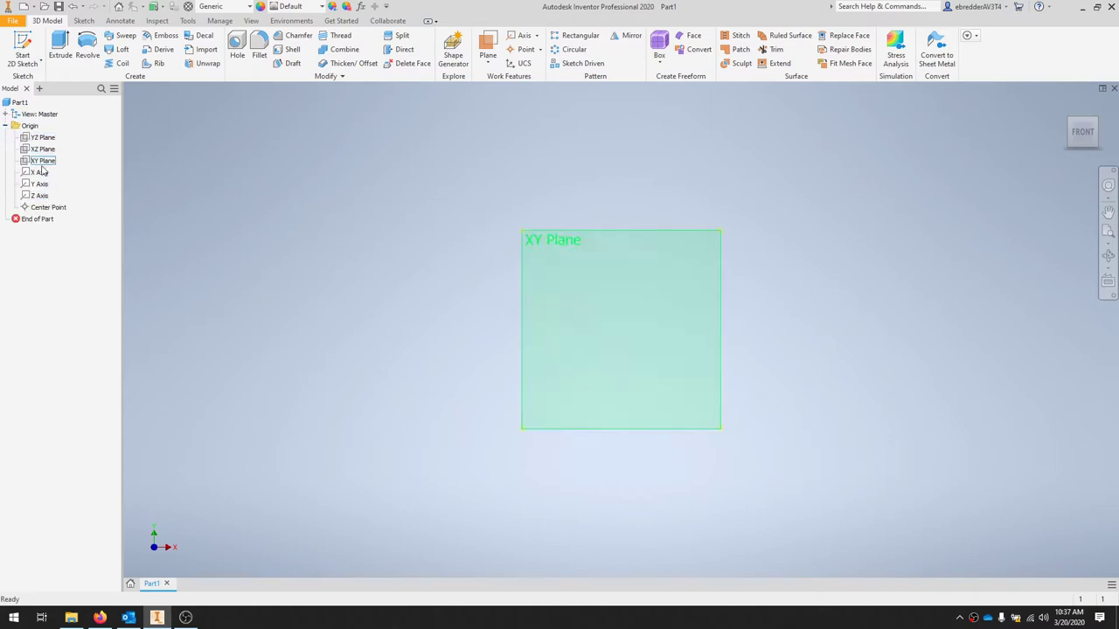
{"action": "left_click", "coordinate": [44, 138]}
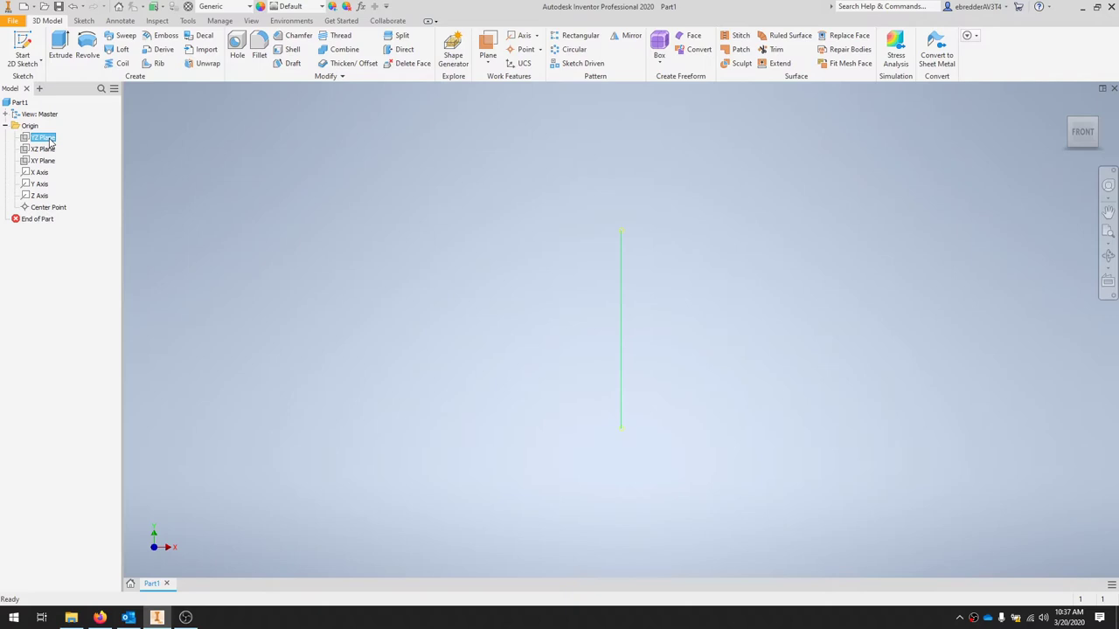
{"action": "right_click", "coordinate": [50, 142]}
{"action": "left_click", "coordinate": [78, 215]}
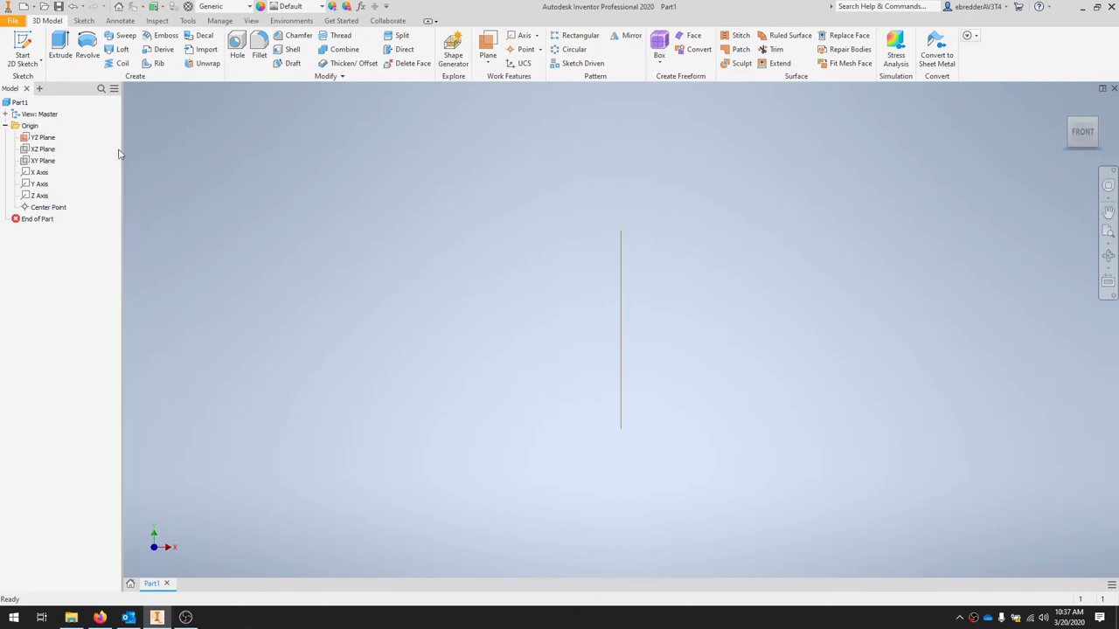
Step: Make the XZ and XY planes and the axes visible, then orbit to view them in 3D
{"action": "left_click", "coordinate": [40, 149]}
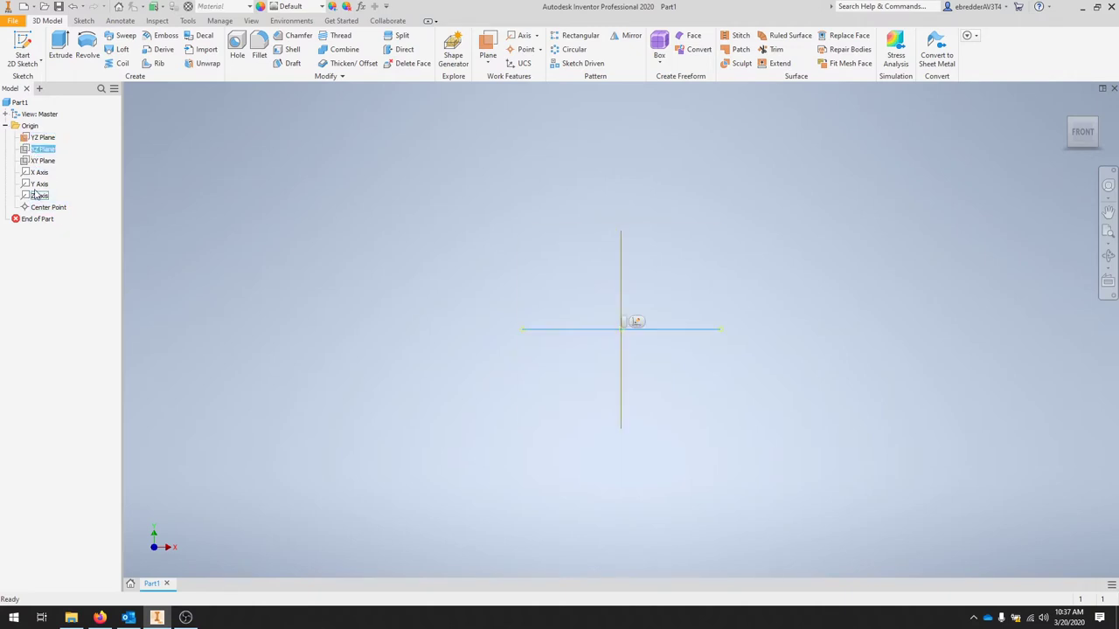
{"action": "left_click", "coordinate": [39, 196], "text": "shift"}
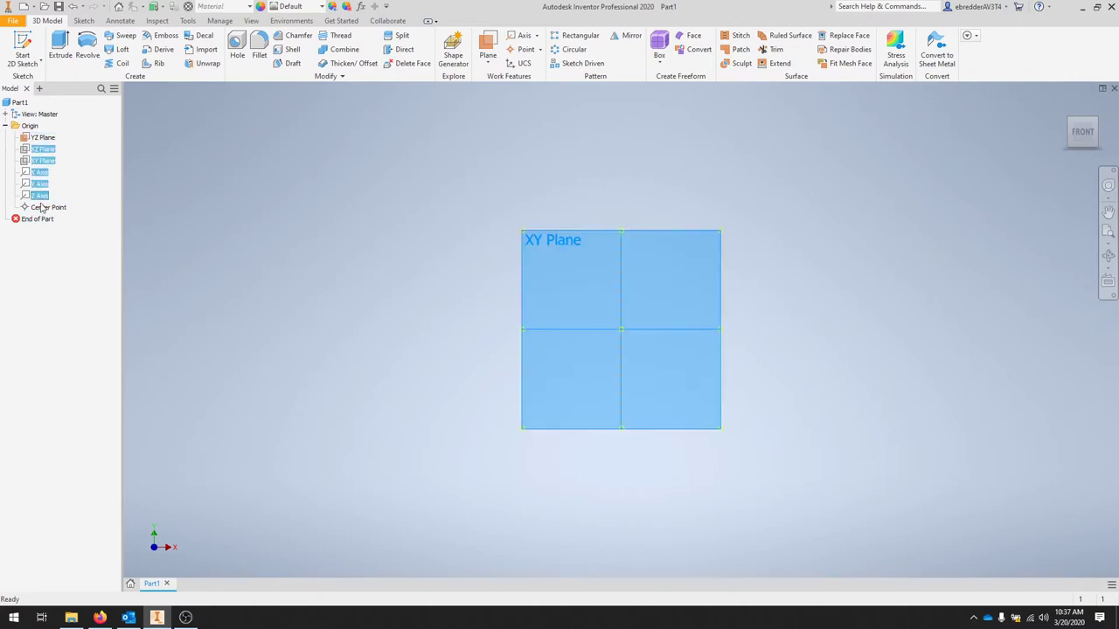
{"action": "right_click", "coordinate": [41, 154]}
{"action": "left_click", "coordinate": [58, 207]}
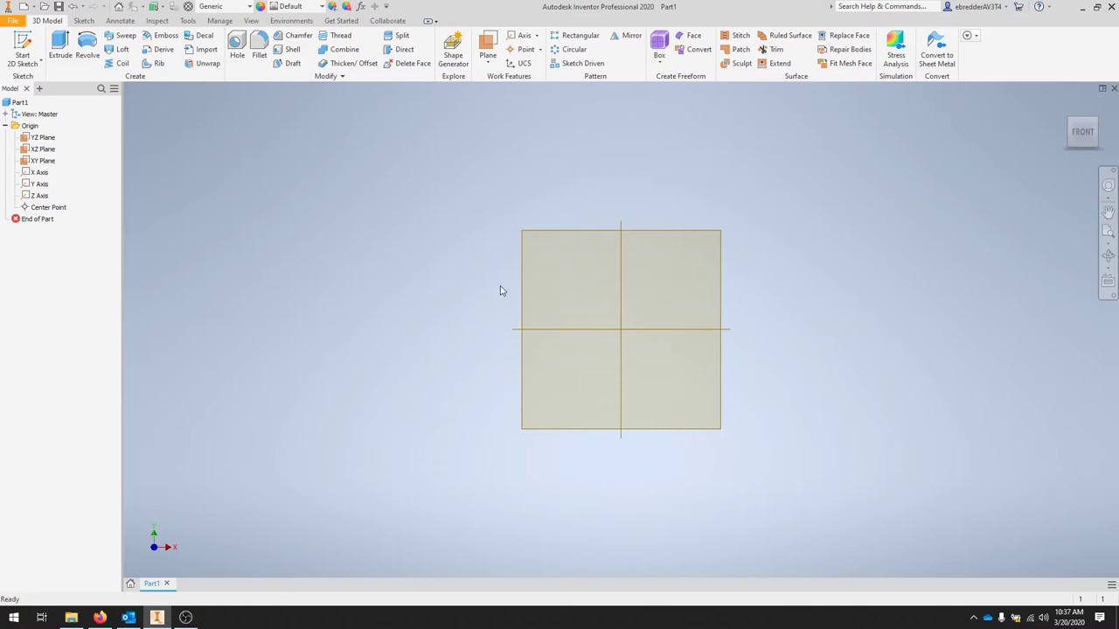
{"action": "middle_click_drag", "start_coordinate": [500, 291], "coordinate": [565, 317], "text": "shift"}
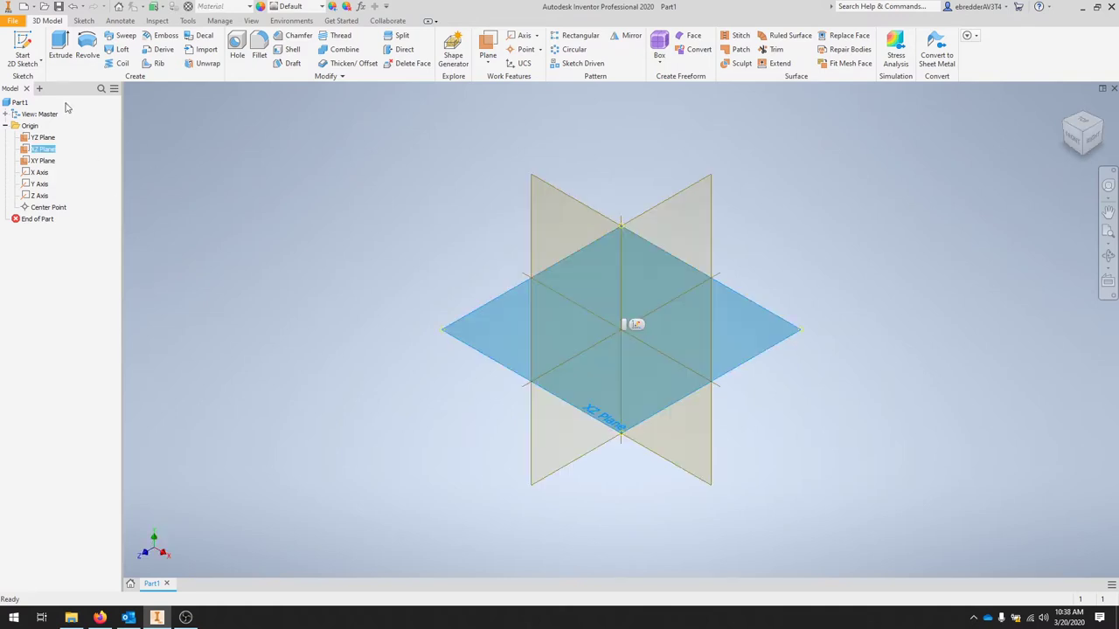
Step: Start Sketch1 on the XZ origin plane
{"action": "left_click", "coordinate": [23, 49]}
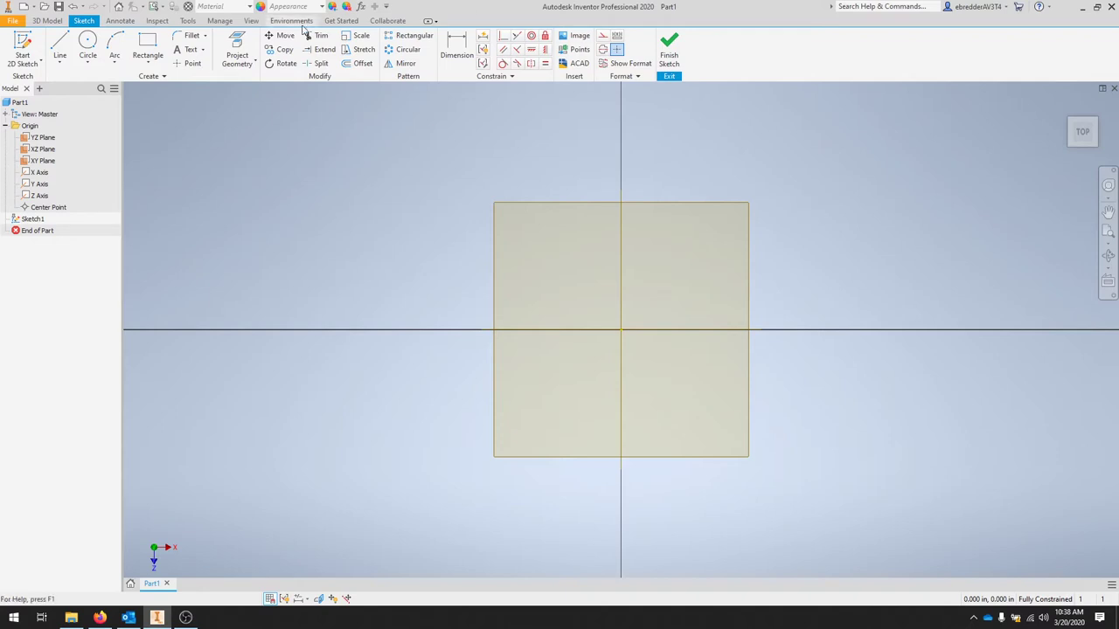
Step: Draw a two-point rectangle offset .563 and .313 from the axes
{"action": "left_click", "coordinate": [148, 48]}
{"action": "left_click", "coordinate": [541, 229]}
{"action": "left_click", "coordinate": [802, 410]}
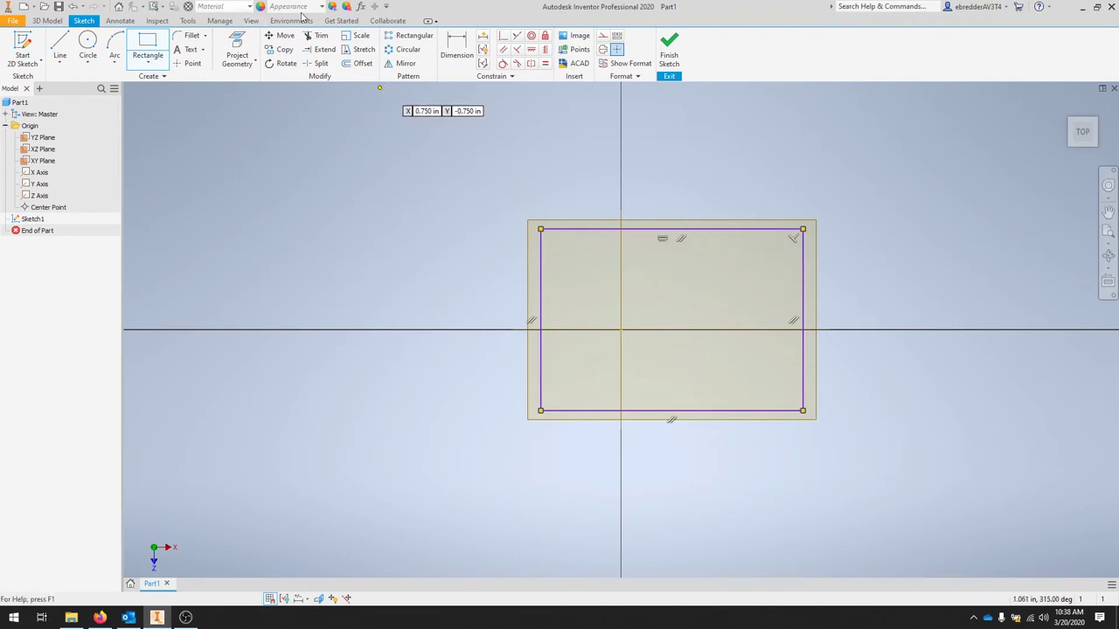
{"action": "key", "text": "d"}
{"action": "left_click", "coordinate": [803, 354]}
{"action": "left_click", "coordinate": [621, 350]}
{"action": "left_click", "coordinate": [699, 294]}
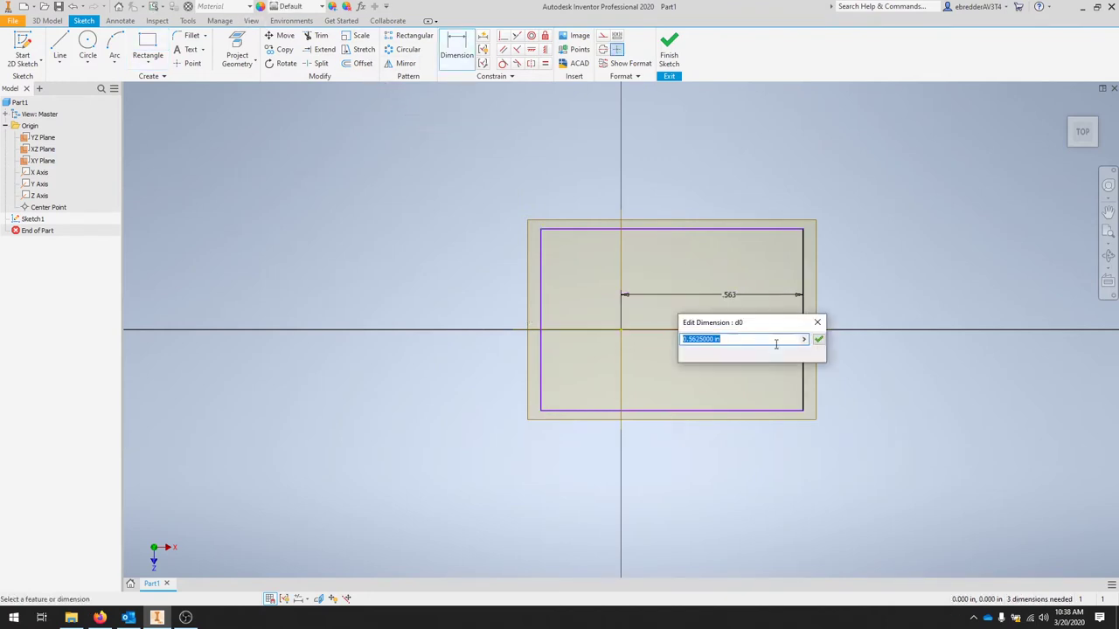
{"action": "left_click", "coordinate": [818, 341]}
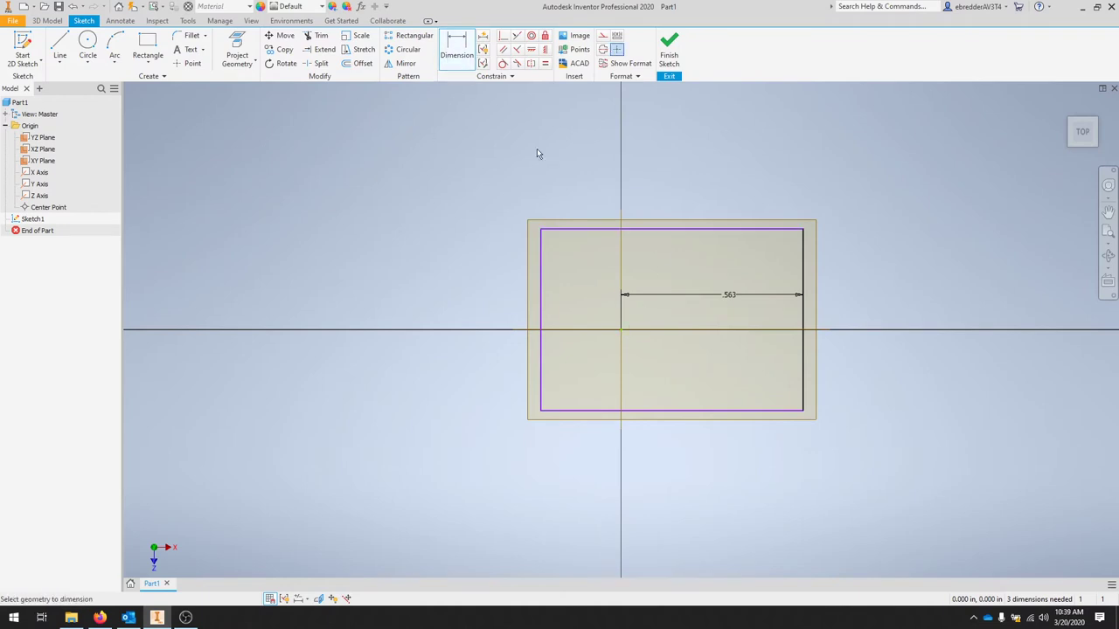
{"action": "left_click", "coordinate": [652, 230]}
{"action": "left_click", "coordinate": [595, 330]}
{"action": "left_click", "coordinate": [495, 280]}
{"action": "left_click", "coordinate": [578, 301]}
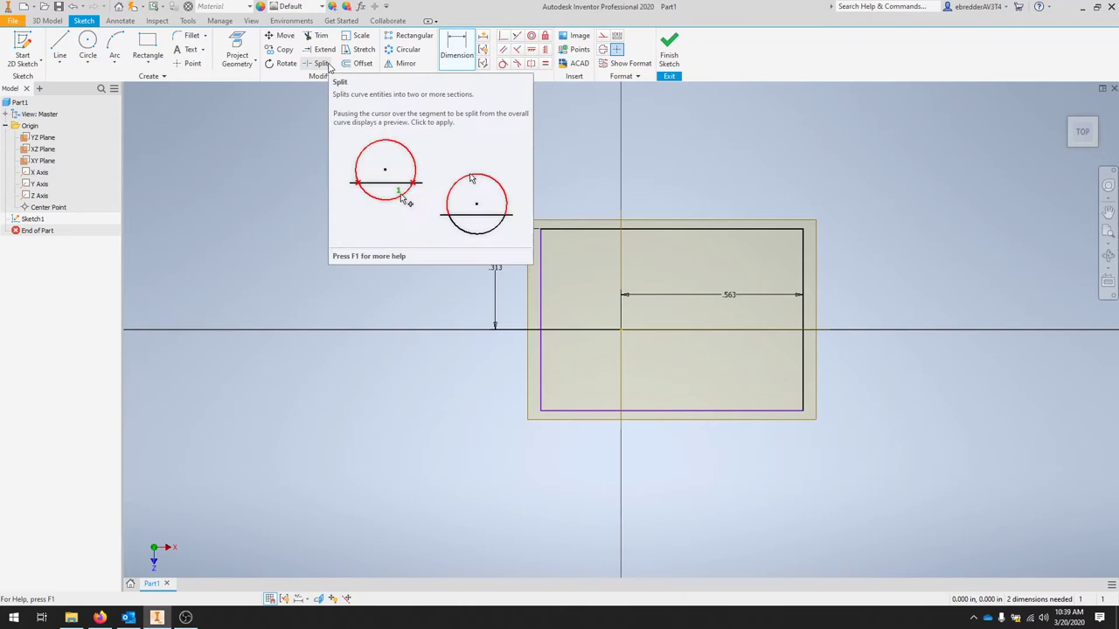
Step: Fillet all four rectangle corners at 0.125 in
{"action": "left_click", "coordinate": [191, 35]}
{"action": "left_click", "coordinate": [576, 229]}
{"action": "left_click", "coordinate": [541, 262]}
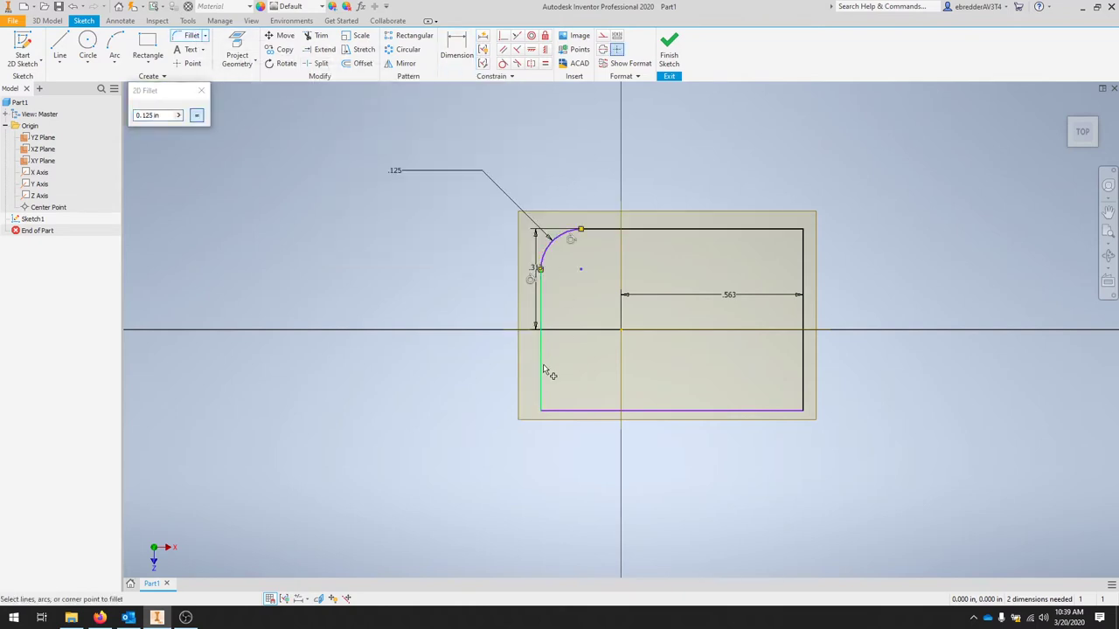
{"action": "left_click", "coordinate": [541, 359]}
{"action": "left_click", "coordinate": [587, 411]}
{"action": "left_click", "coordinate": [752, 411]}
{"action": "left_click", "coordinate": [804, 333]}
{"action": "left_click", "coordinate": [804, 288]}
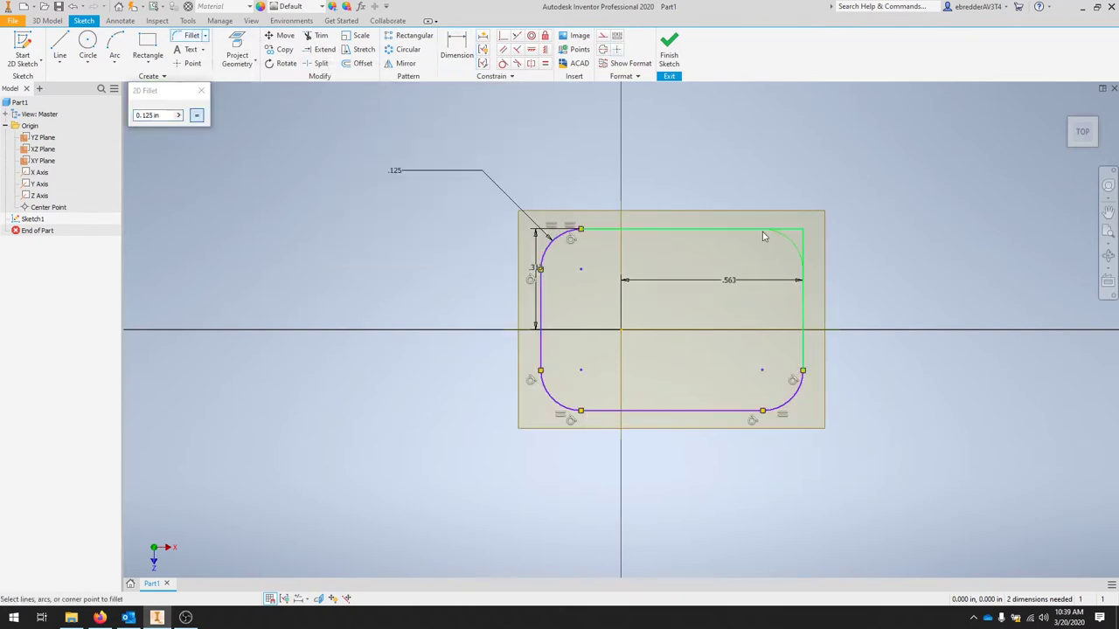
{"action": "left_click", "coordinate": [761, 230]}
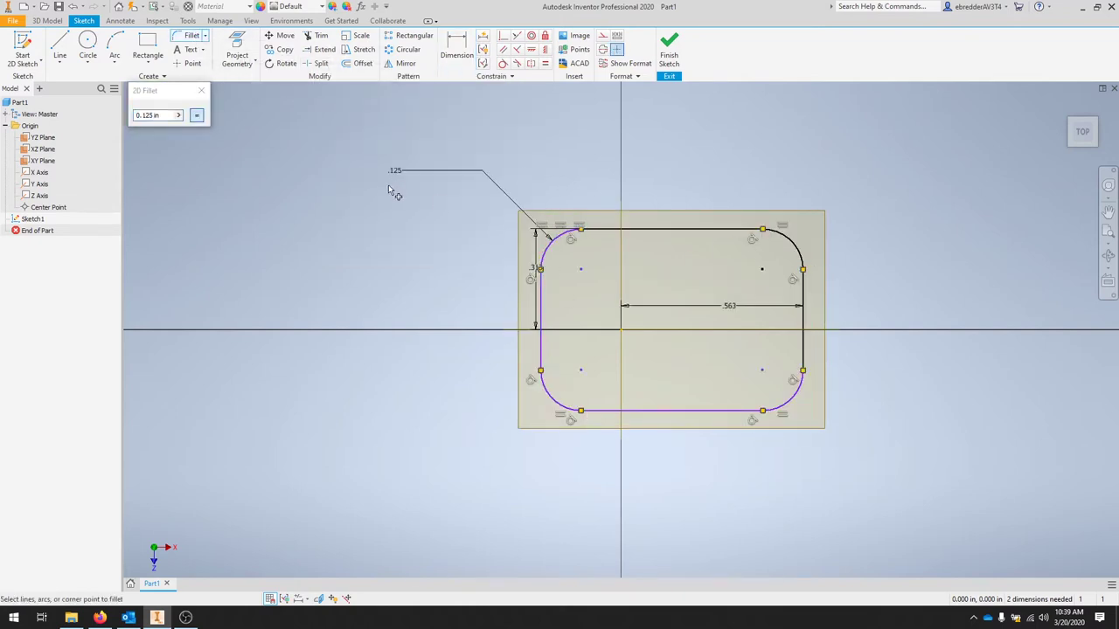
{"action": "left_click", "coordinate": [146, 115]}
Step: Change the corner fillet radius to 0.25 in
{"action": "key", "text": "Escape"}
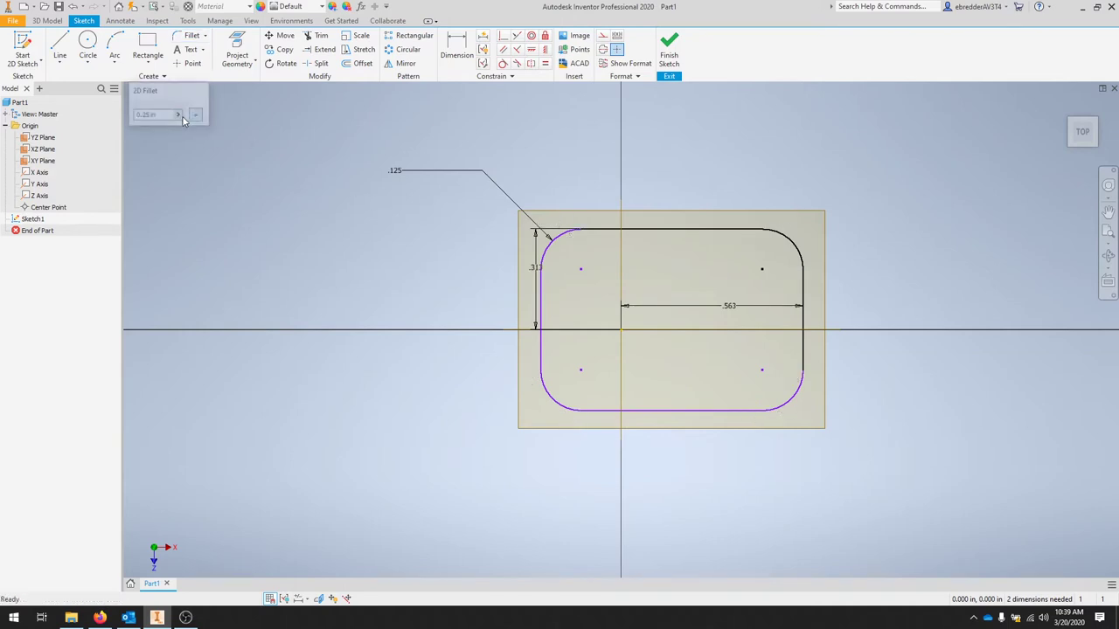
{"action": "double_click", "coordinate": [396, 171]}
{"action": "type", "text": ".25"}
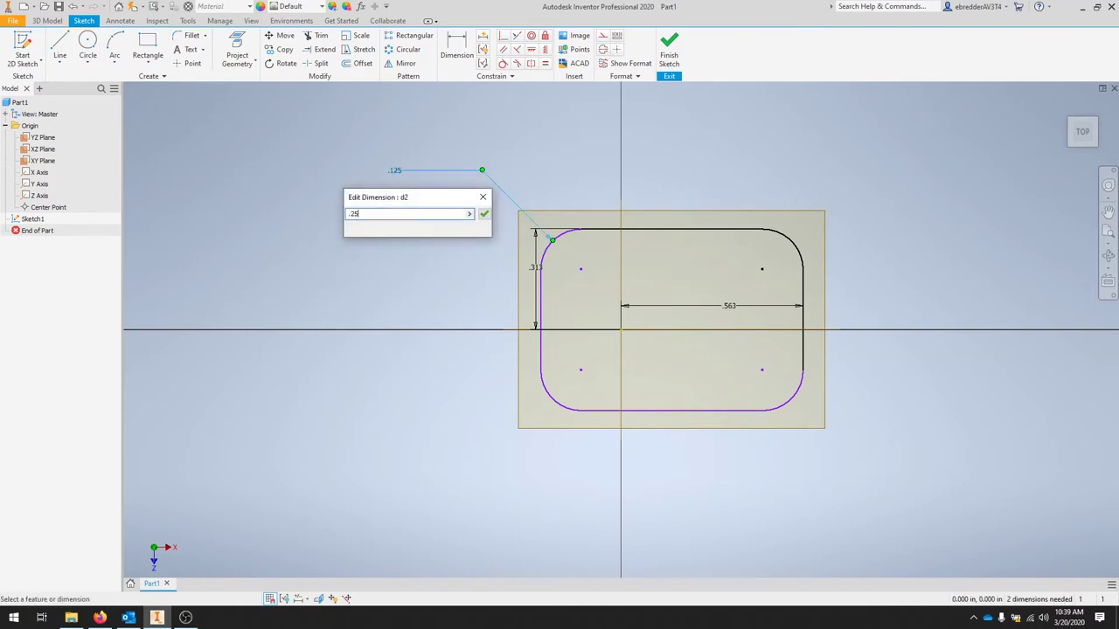
{"action": "key", "text": "Return"}
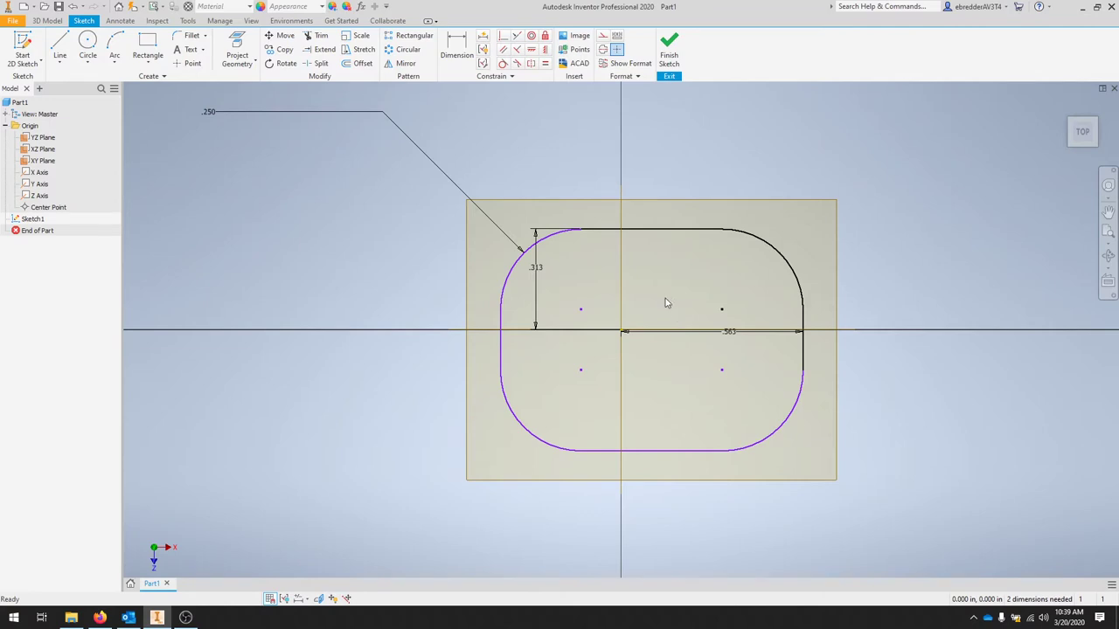
Step: Dimension the profile width between its left and right lines to 3 in
{"action": "key", "text": "d"}
{"action": "left_click", "coordinate": [645, 229]}
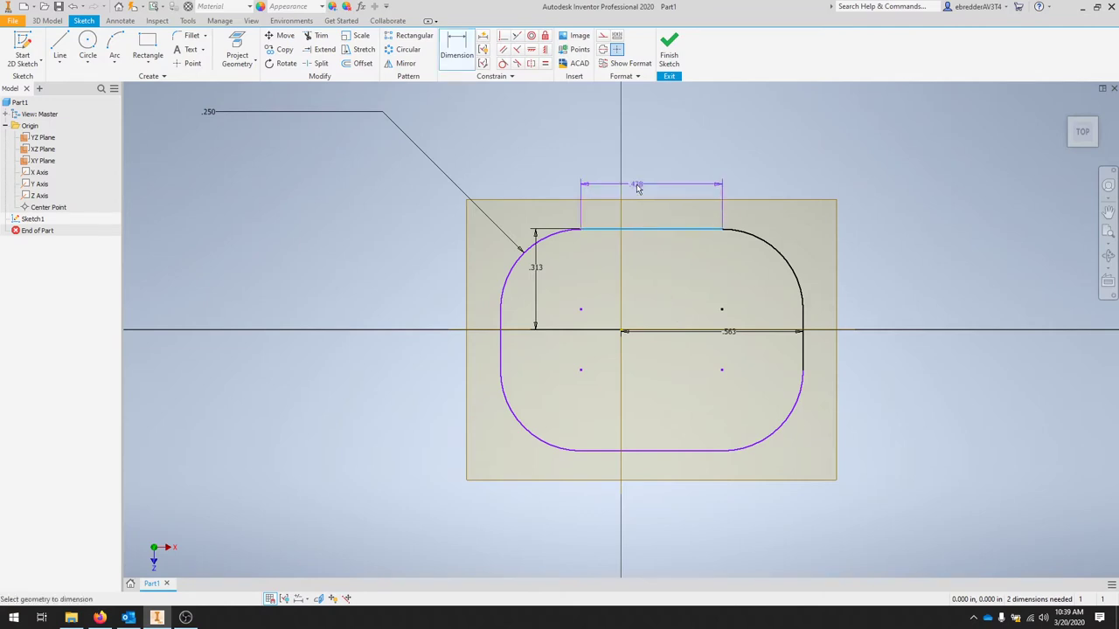
{"action": "key", "text": "Escape"}
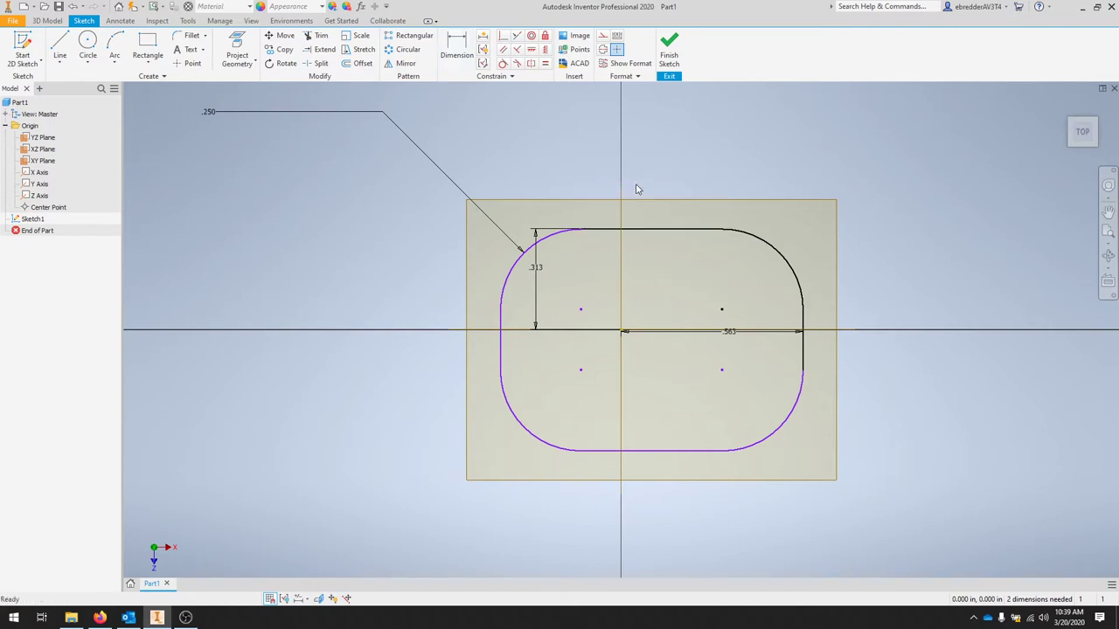
{"action": "key", "text": "d"}
{"action": "left_click", "coordinate": [804, 351]}
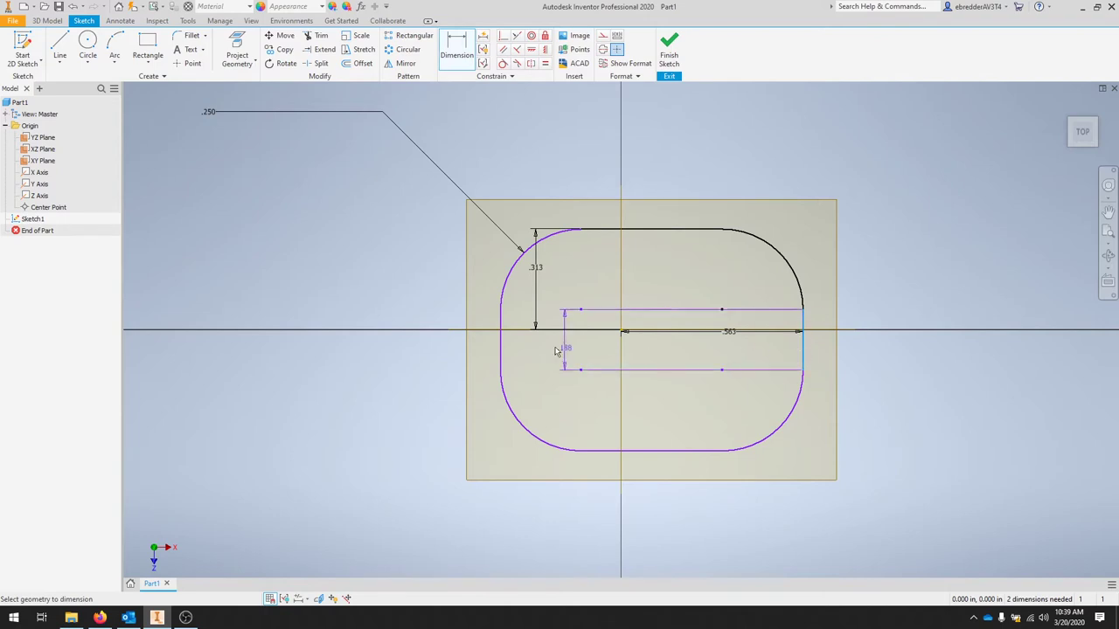
{"action": "left_click", "coordinate": [500, 344]}
{"action": "left_click", "coordinate": [638, 155]}
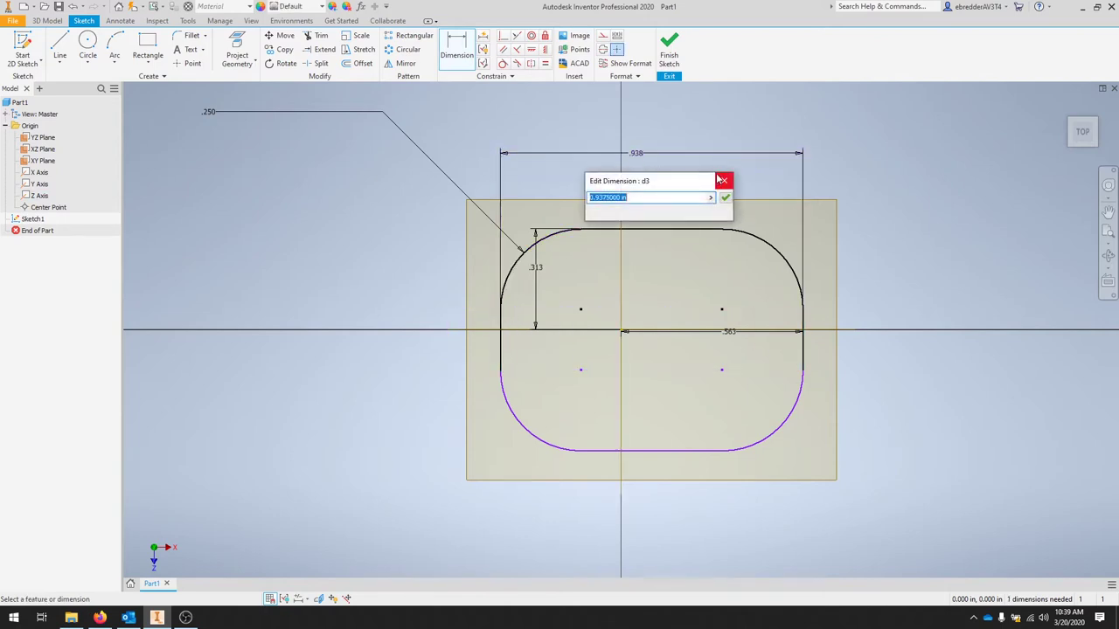
{"action": "type", "text": "3"}
{"action": "key", "text": "Return"}
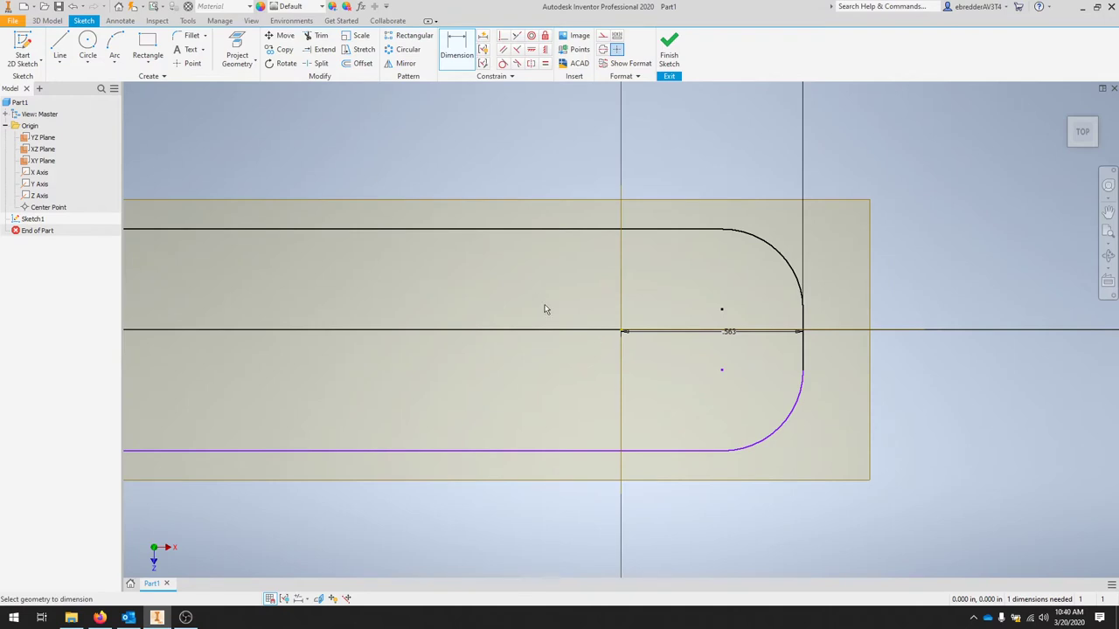
Step: Dimension the profile height between its top and bottom lines to 2 in
{"action": "left_click", "coordinate": [544, 230]}
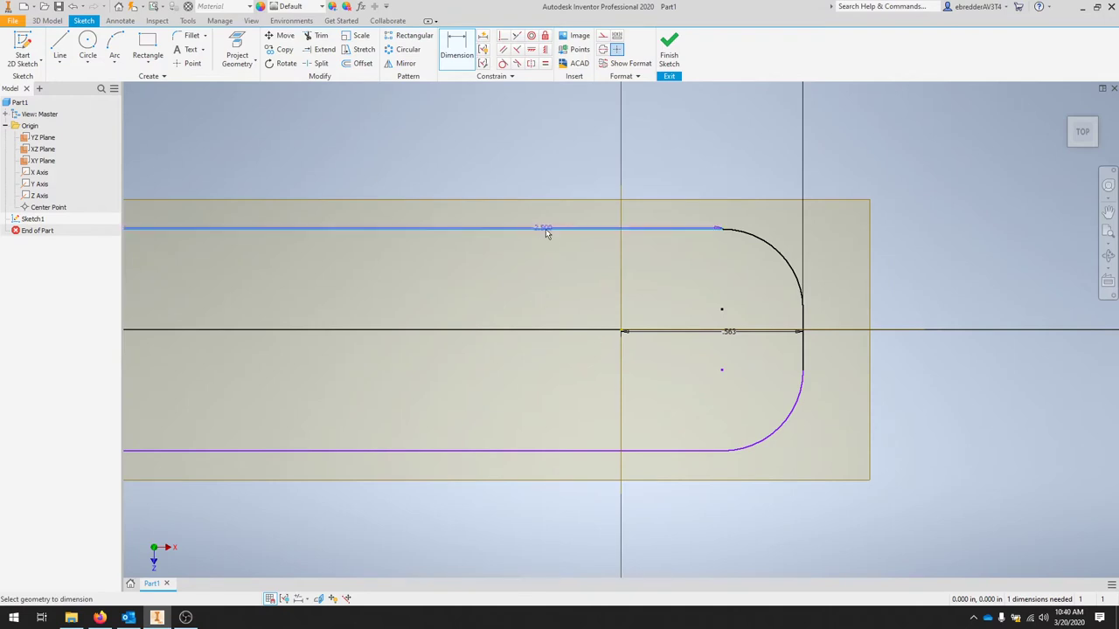
{"action": "left_click", "coordinate": [571, 452]}
{"action": "left_click", "coordinate": [932, 332]}
{"action": "type", "text": "2"}
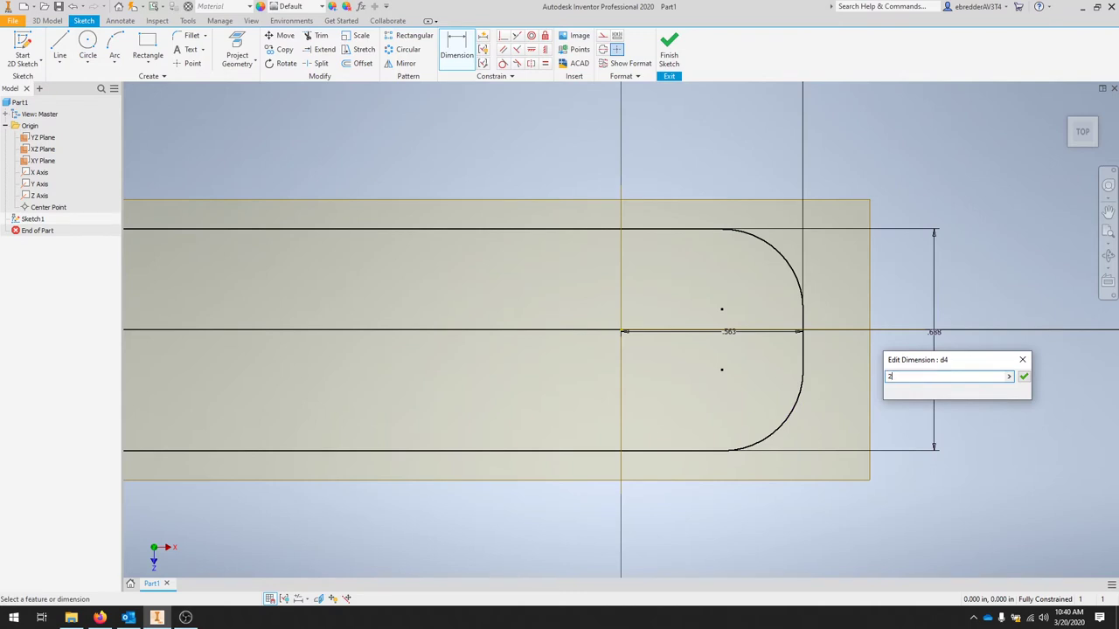
{"action": "key", "text": "Return"}
Step: Set the .563 offset to half the 3.000 width, giving fx:1.500
{"action": "scroll", "coordinate": [389, 405], "scroll_direction": "down", "scroll_amount": 10}
{"action": "scroll", "coordinate": [399, 396], "scroll_direction": "up", "scroll_amount": 10}
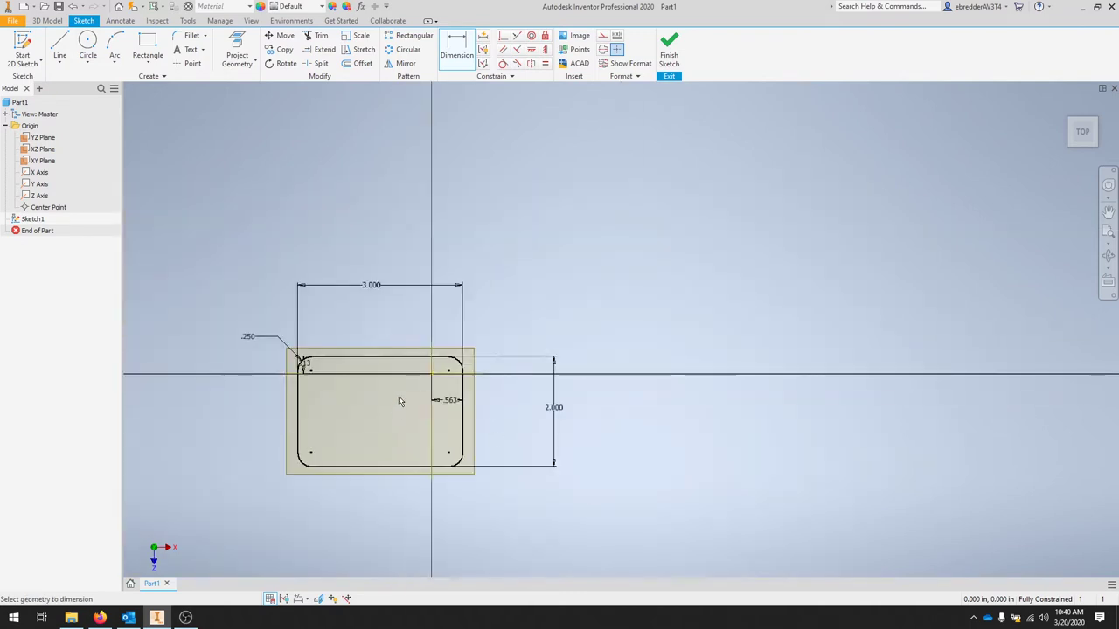
{"action": "scroll", "coordinate": [382, 400], "scroll_direction": "down", "scroll_amount": 4}
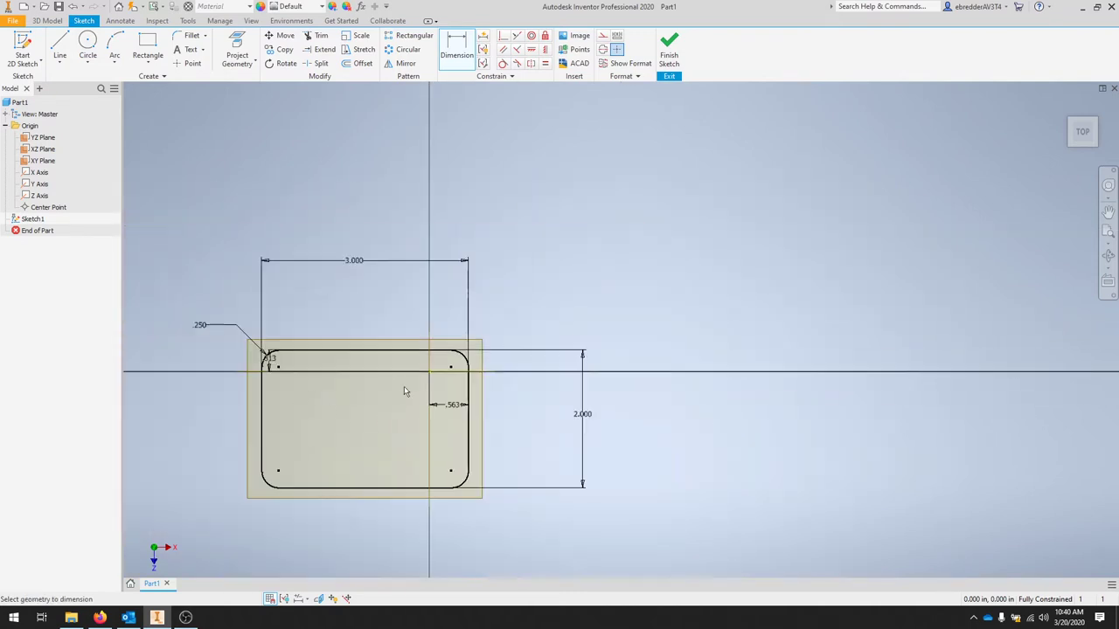
{"action": "left_click", "coordinate": [452, 407]}
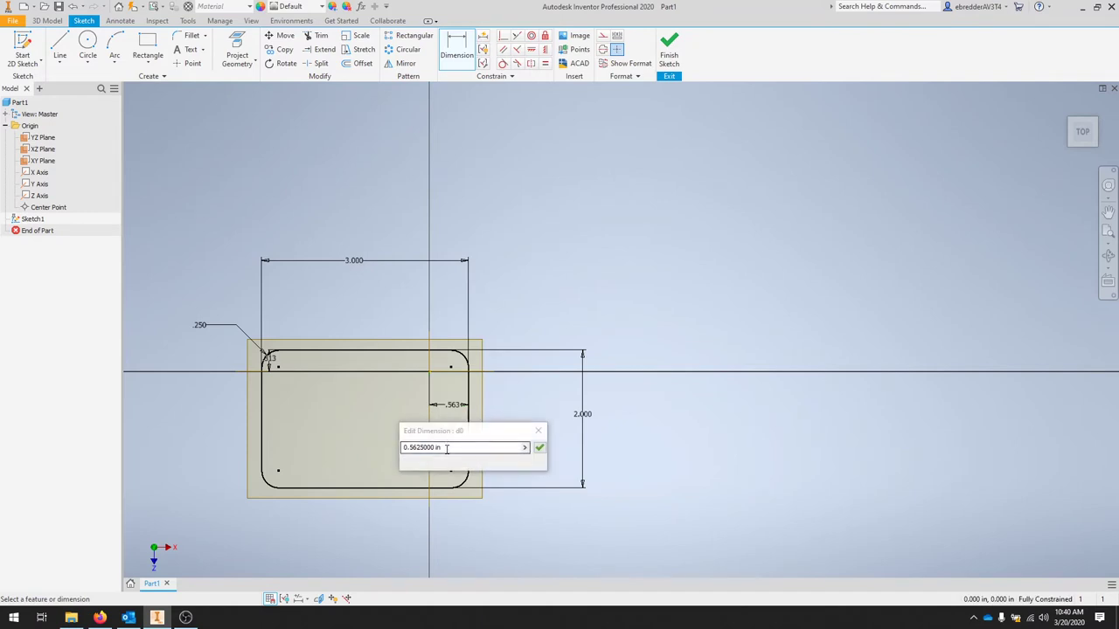
{"action": "left_click", "coordinate": [356, 260]}
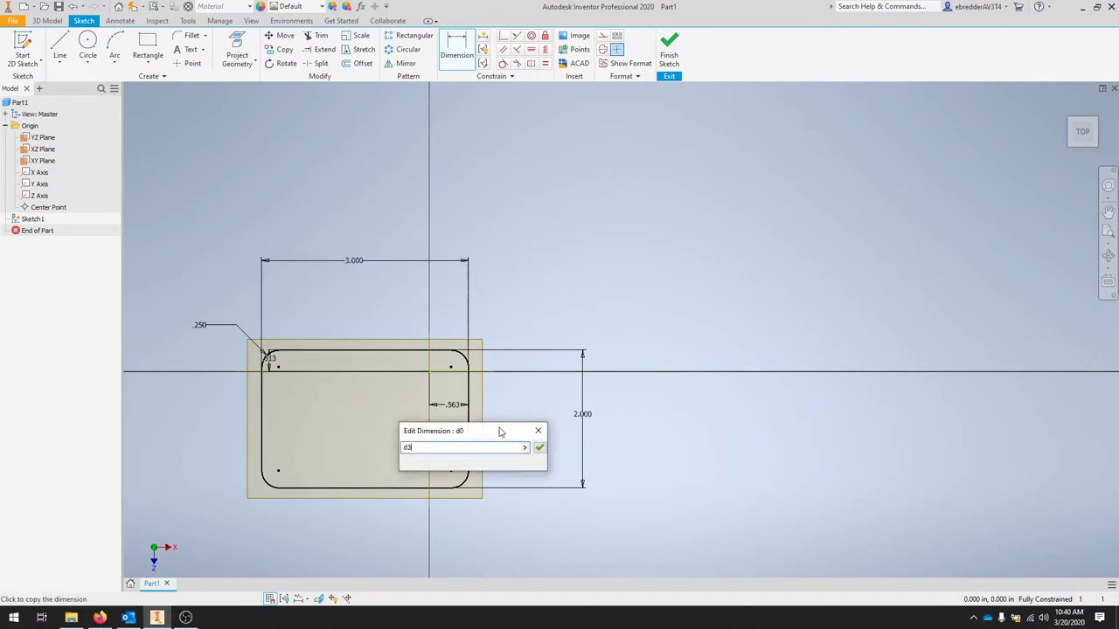
{"action": "type", "text": "/2"}
{"action": "key", "text": "Return"}
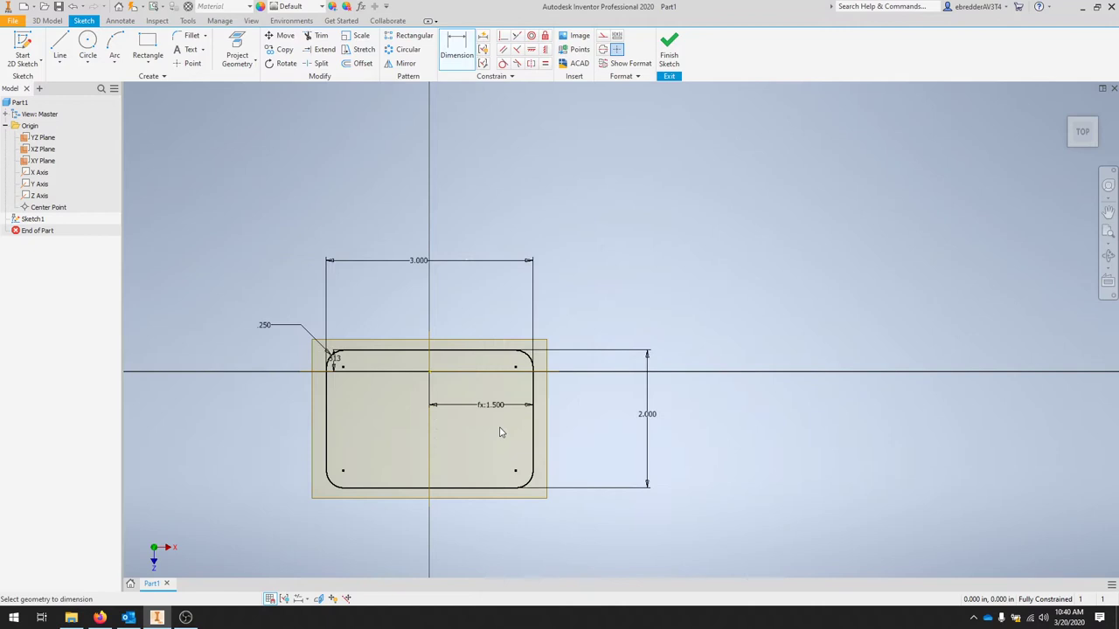
Step: Set the vertical offset to half the 2.000 height (fx:1.000) and zoom in
{"action": "left_click", "coordinate": [337, 360]}
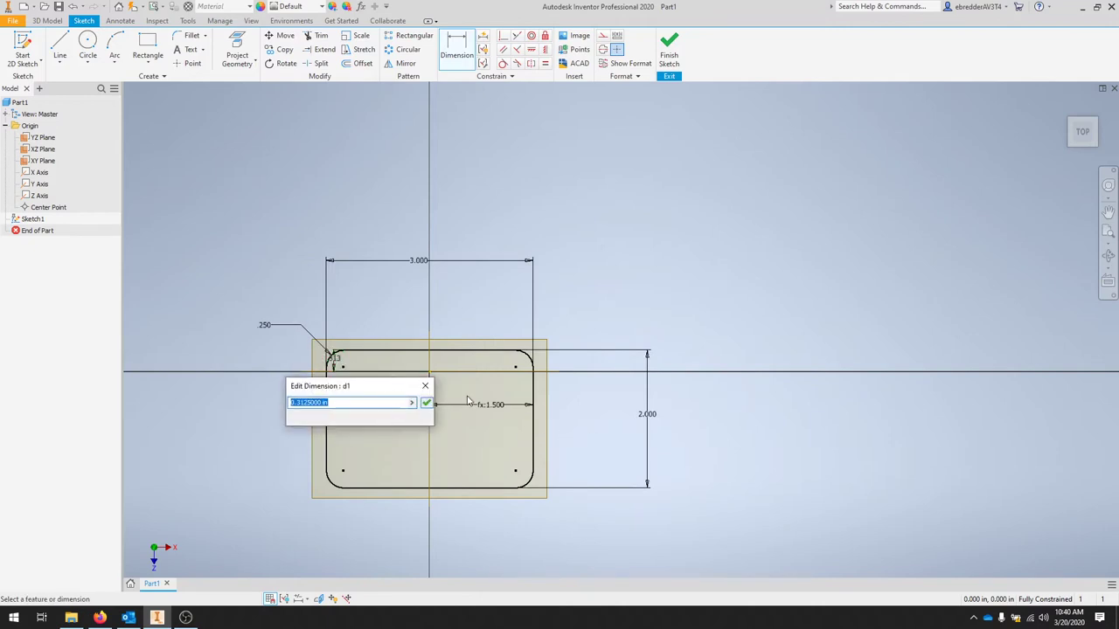
{"action": "left_click", "coordinate": [651, 411]}
{"action": "type", "text": "/2"}
{"action": "key", "text": "Return"}
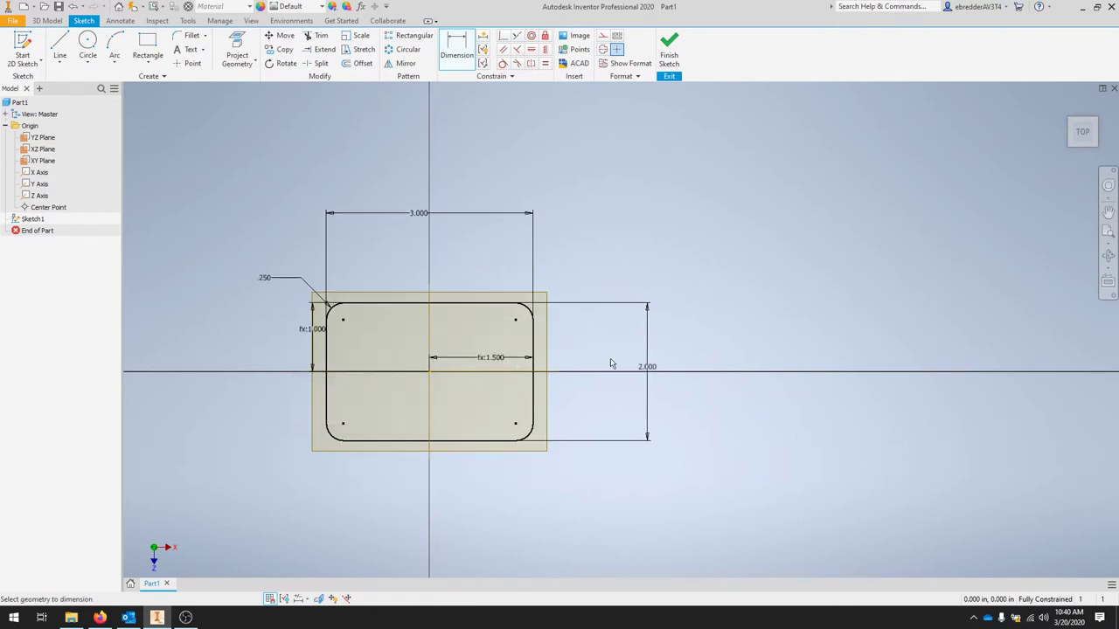
{"action": "left_click", "coordinate": [313, 329]}
{"action": "left_click", "coordinate": [399, 355]}
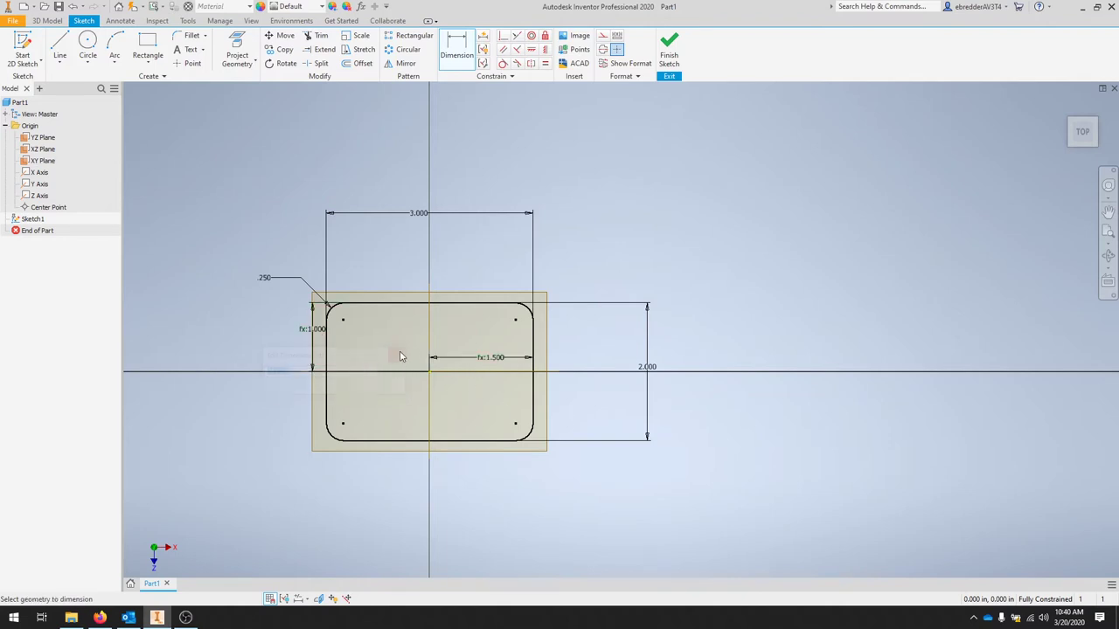
{"action": "left_click", "coordinate": [312, 338]}
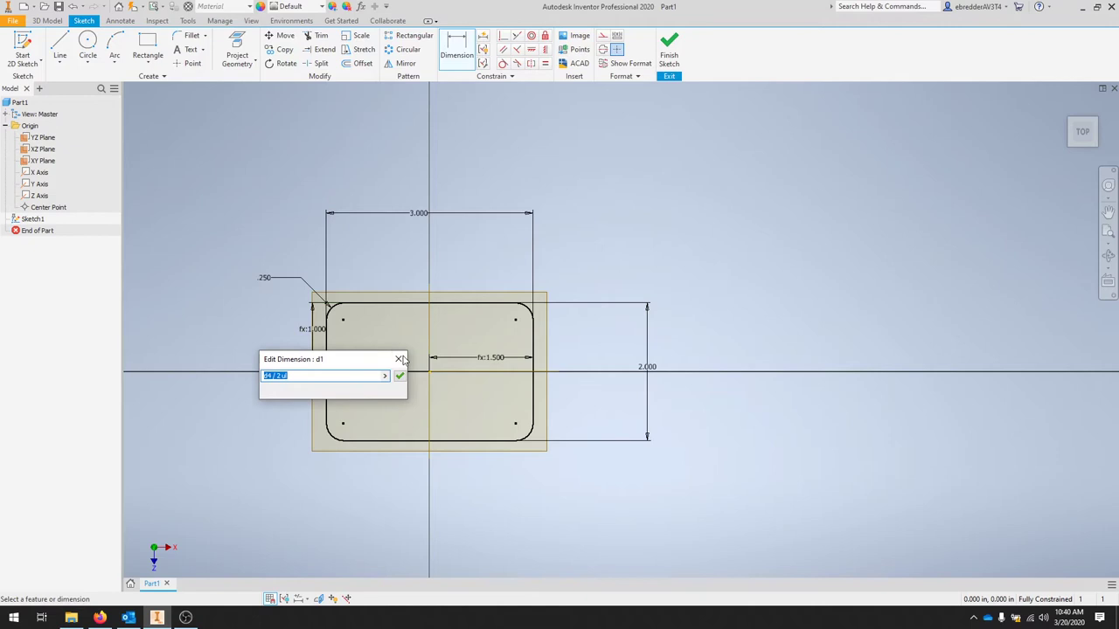
{"action": "left_click", "coordinate": [401, 356]}
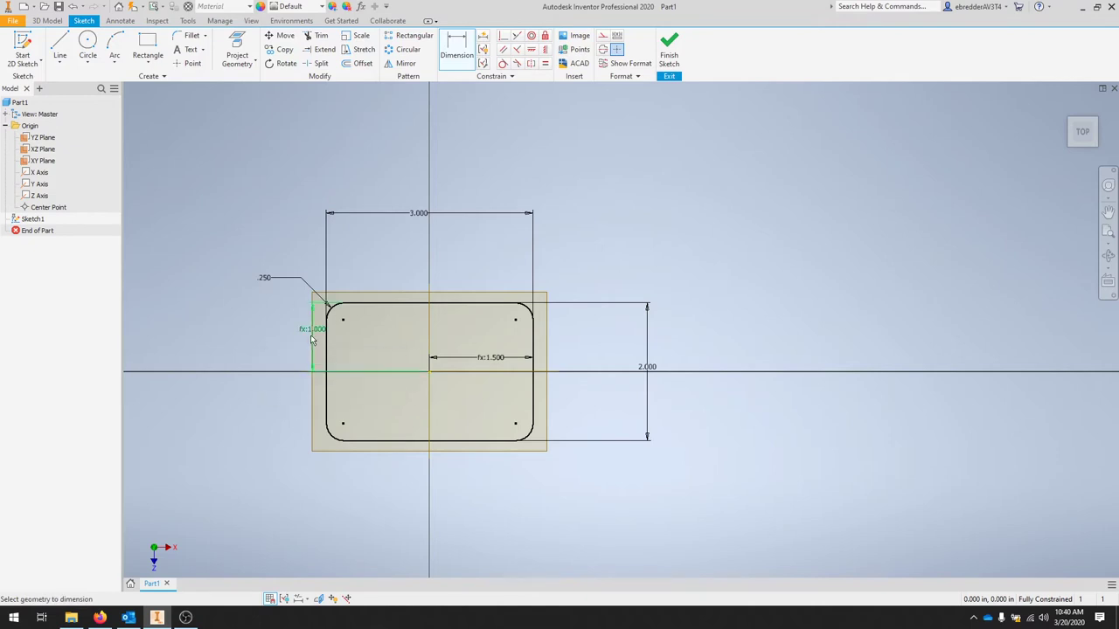
{"action": "scroll", "coordinate": [289, 376], "scroll_direction": "up", "scroll_amount": 3}
{"action": "key", "text": "f"}
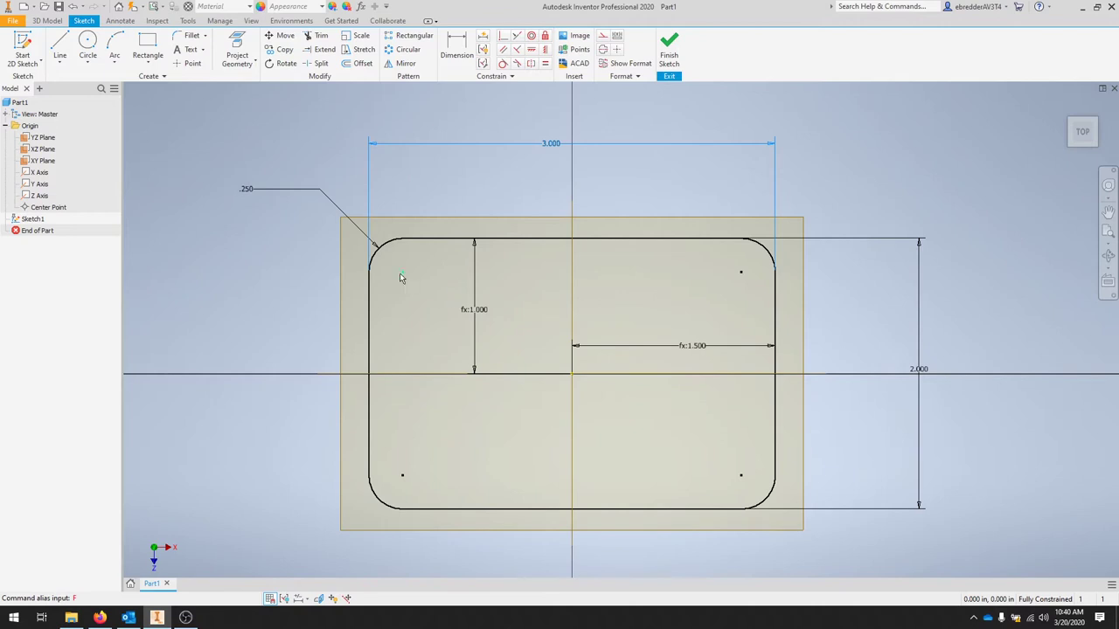
Step: Draw circles on the four corner points, the first sized .250
{"action": "key", "text": "c"}
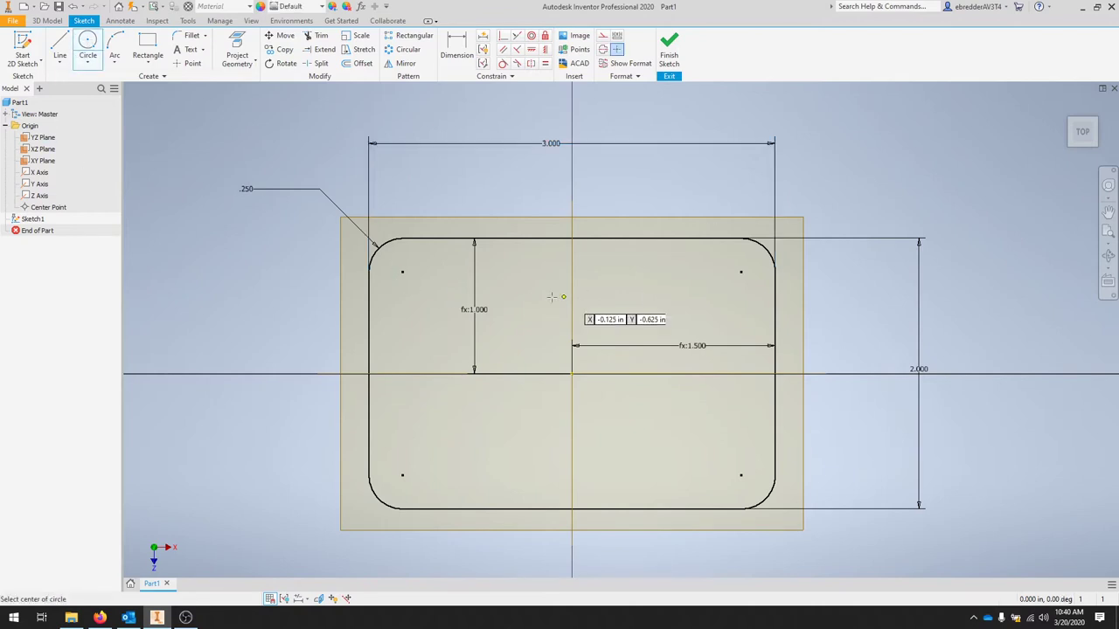
{"action": "left_click", "coordinate": [402, 272]}
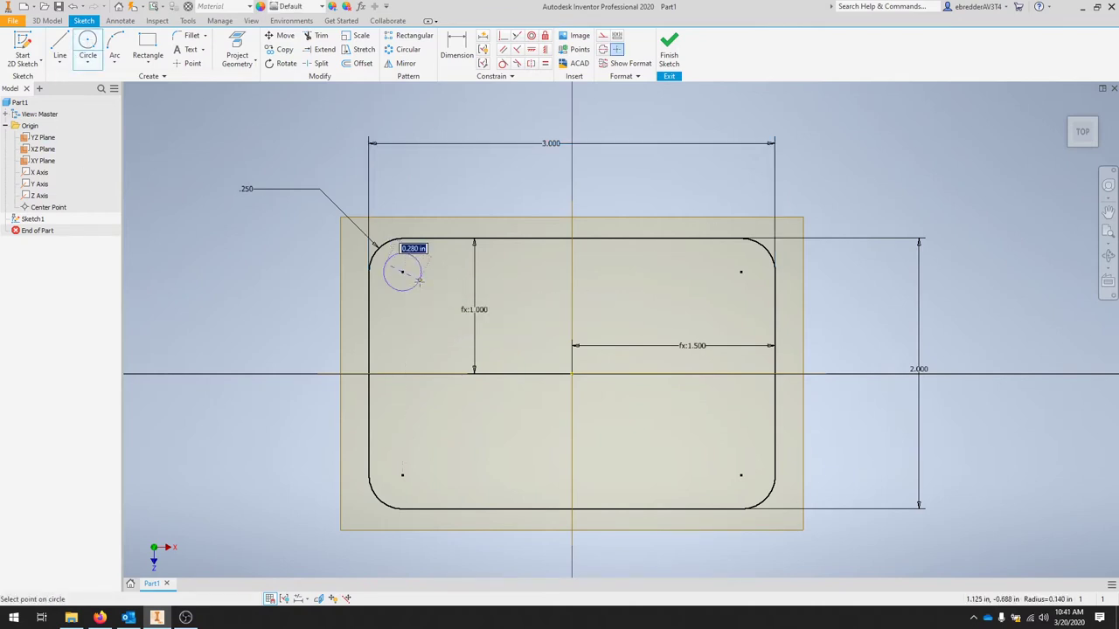
{"action": "type", "text": ".25"}
{"action": "key", "text": "Return"}
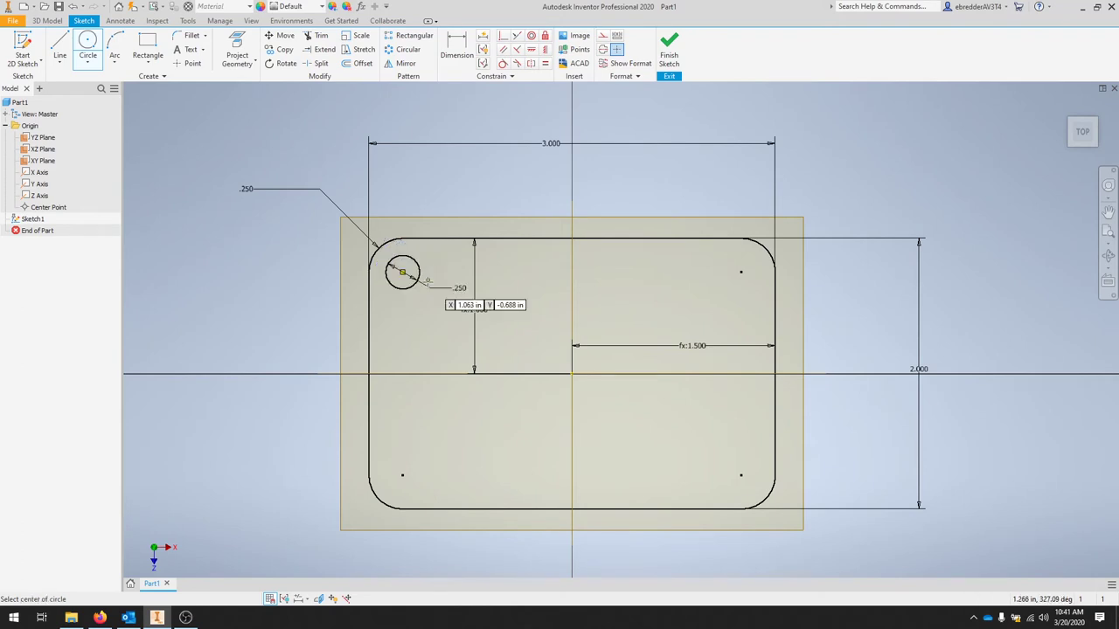
{"action": "left_click", "coordinate": [741, 272]}
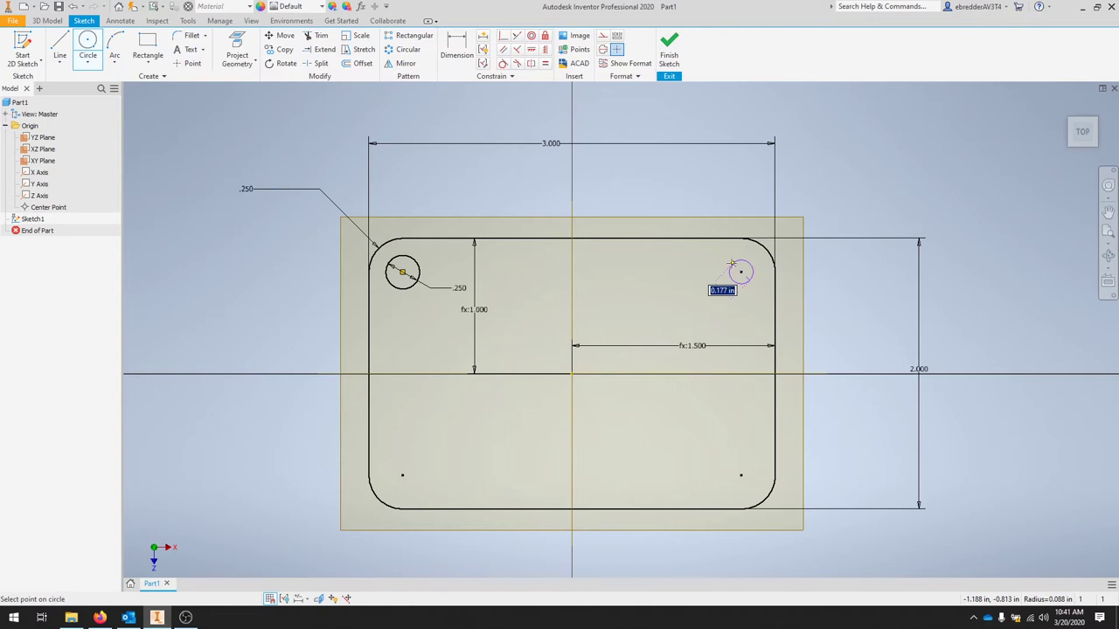
{"action": "left_click", "coordinate": [732, 262]}
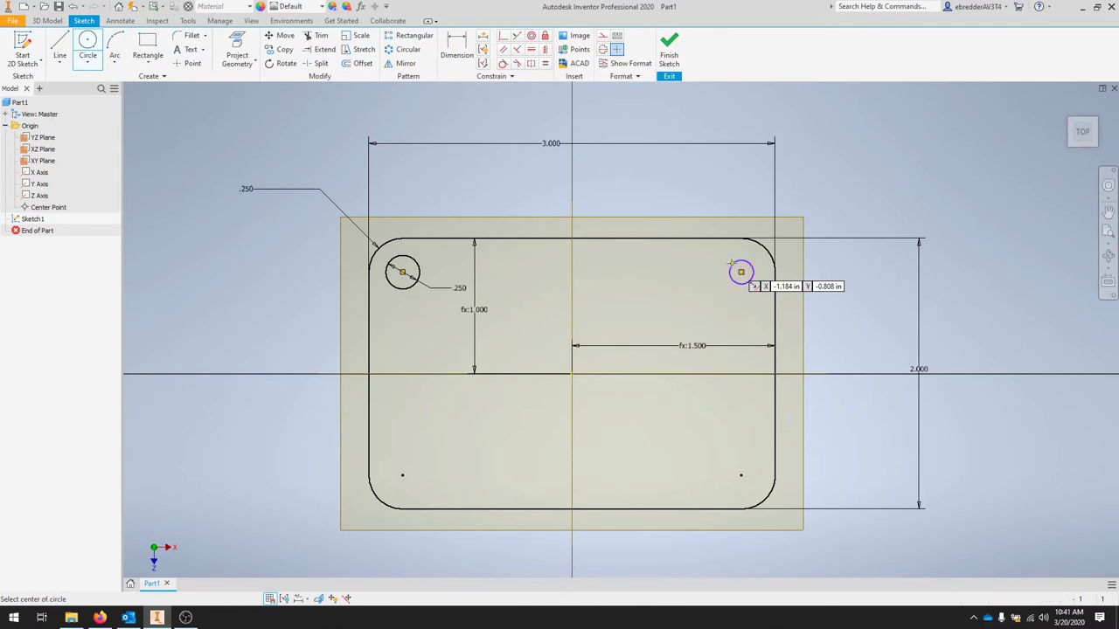
{"action": "left_click", "coordinate": [740, 475]}
{"action": "left_click", "coordinate": [726, 462]}
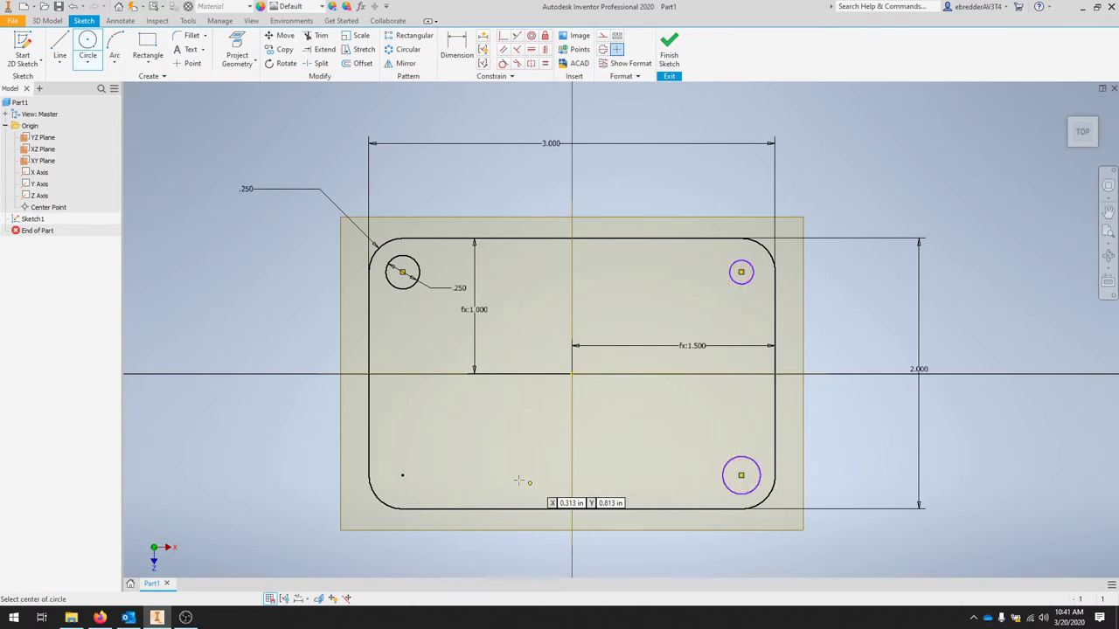
{"action": "left_click", "coordinate": [402, 475]}
{"action": "left_click", "coordinate": [390, 463]}
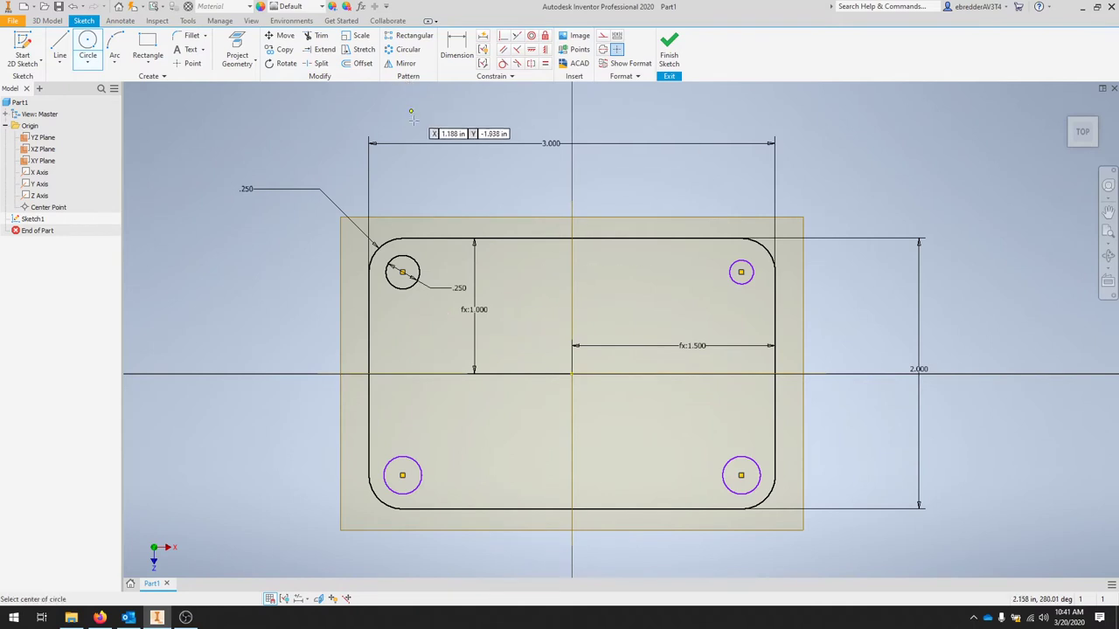
{"action": "key", "text": "Escape"}
Step: Make all four circles Equal and finish the sketch
{"action": "left_click", "coordinate": [421, 480]}
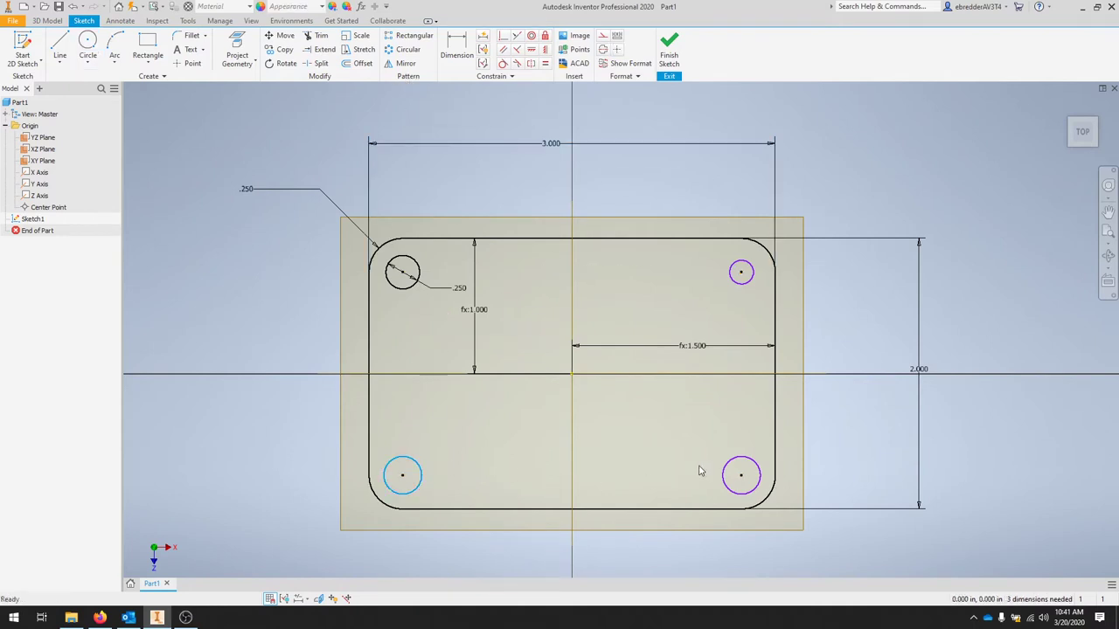
{"action": "left_click", "coordinate": [730, 465], "text": "ctrl"}
{"action": "left_click", "coordinate": [741, 285], "text": "ctrl"}
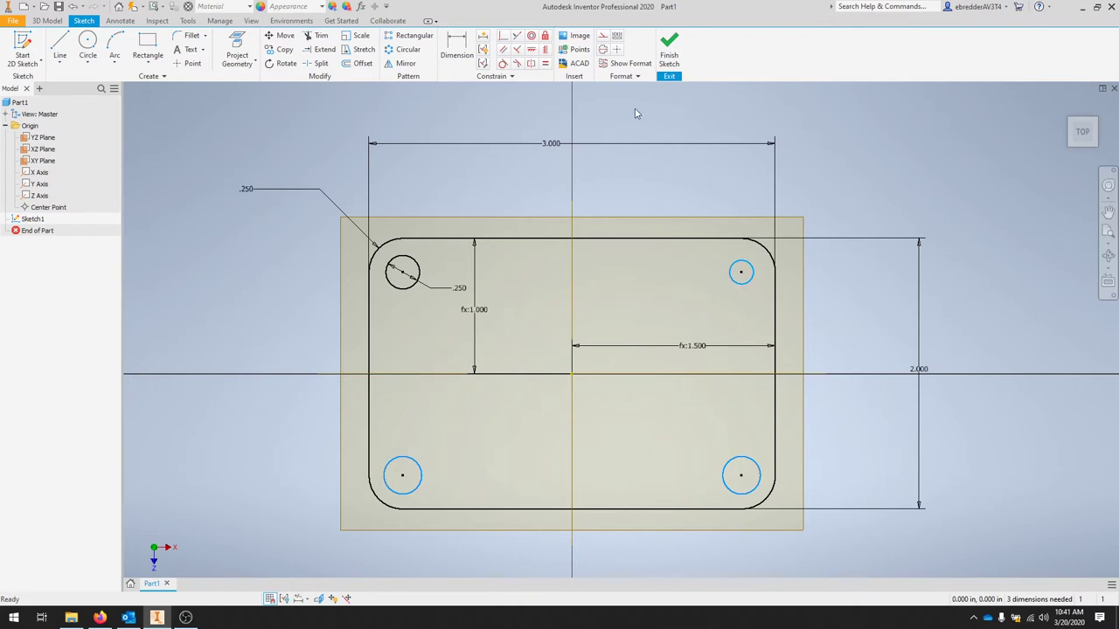
{"action": "left_click", "coordinate": [419, 272], "text": "ctrl"}
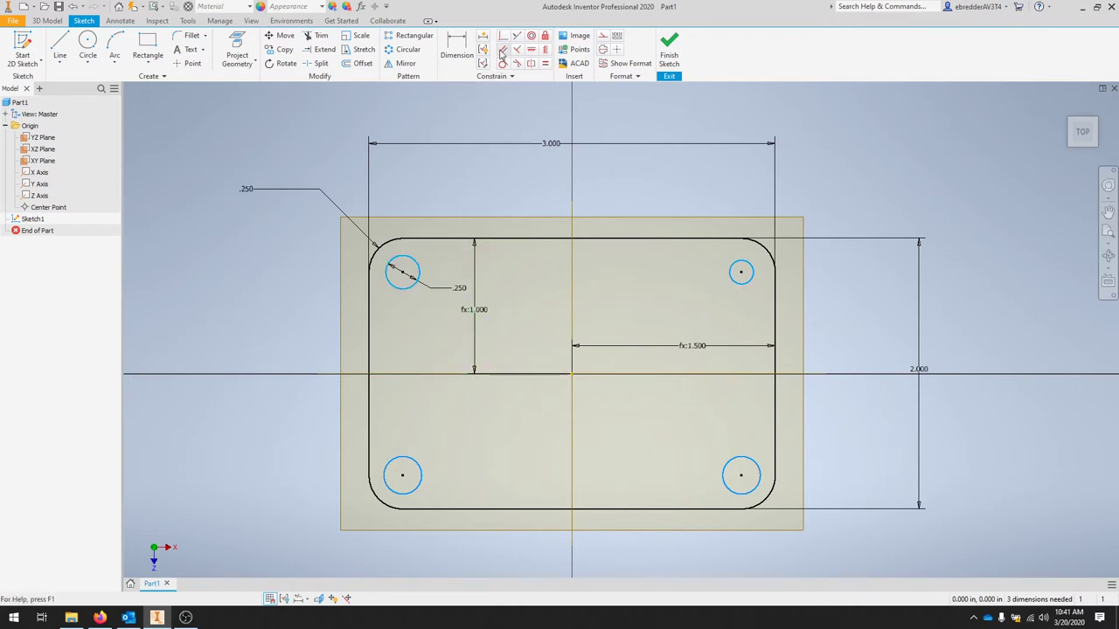
{"action": "left_click", "coordinate": [545, 63]}
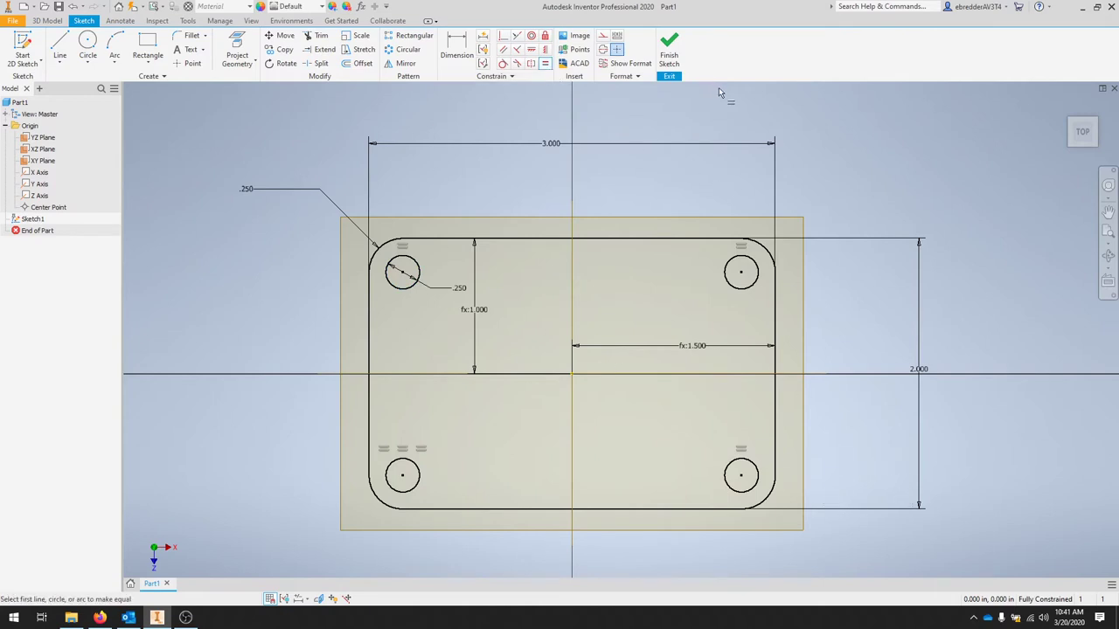
{"action": "left_click", "coordinate": [669, 51]}
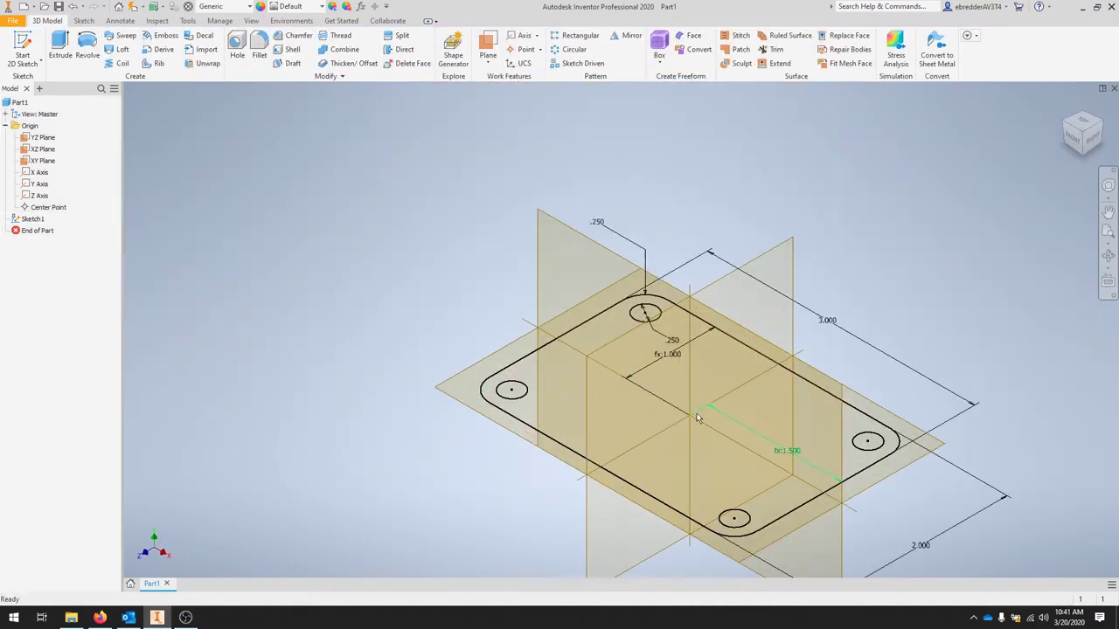
Step: Extrude the plate profile 0.750 in, leaving the four holes open
{"action": "left_click", "coordinate": [60, 45]}
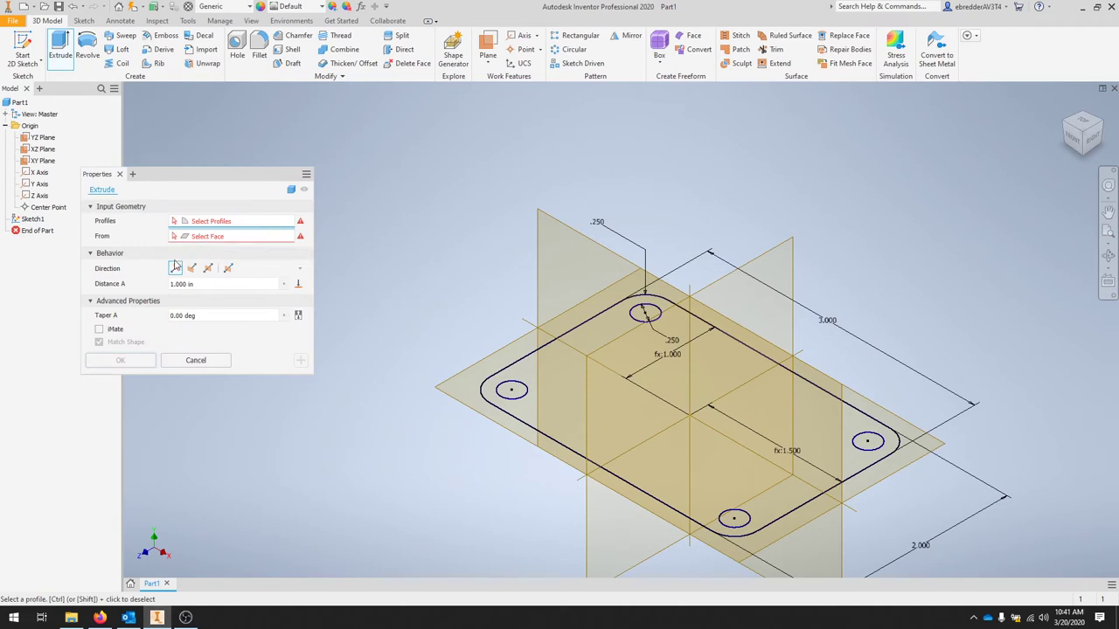
{"action": "left_click", "coordinate": [204, 284]}
{"action": "key", "text": "BackSpace"}
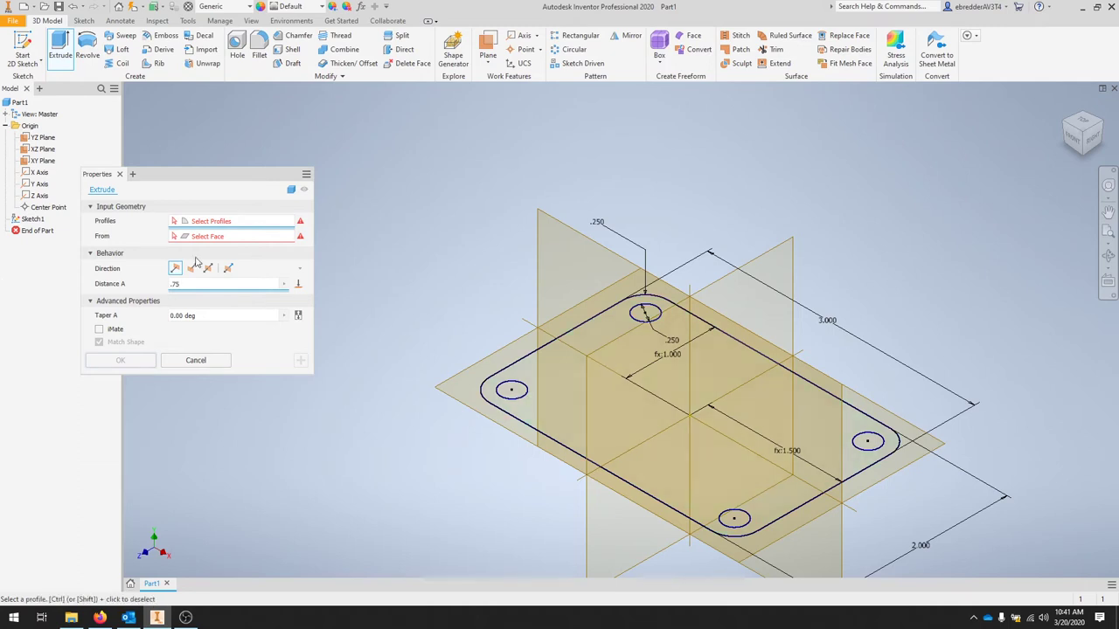
{"action": "left_click", "coordinate": [559, 390]}
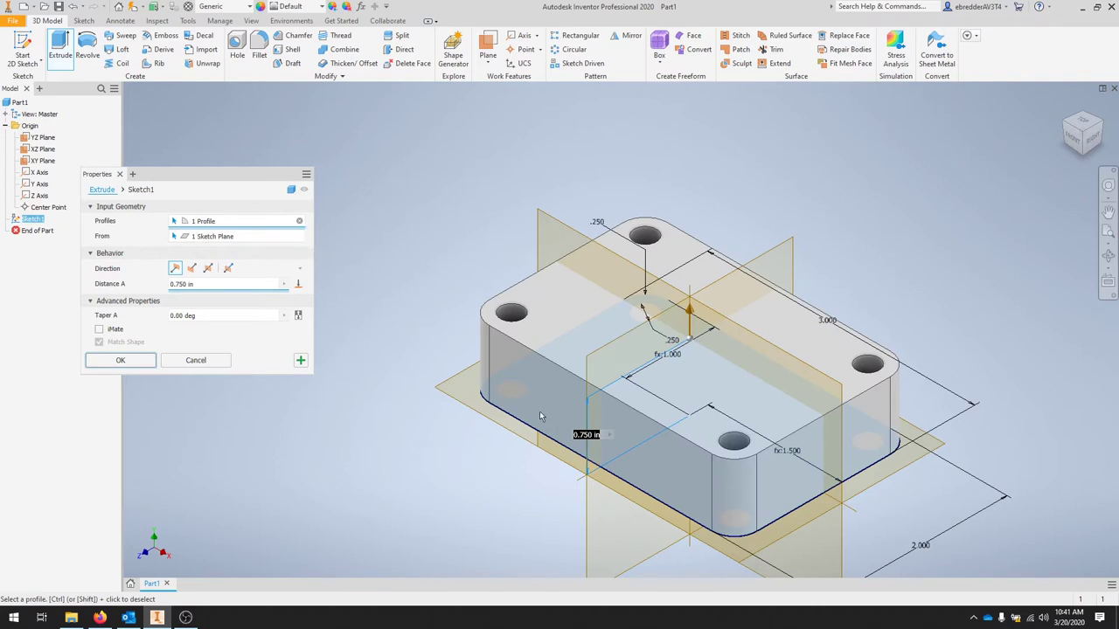
{"action": "left_click", "coordinate": [121, 360]}
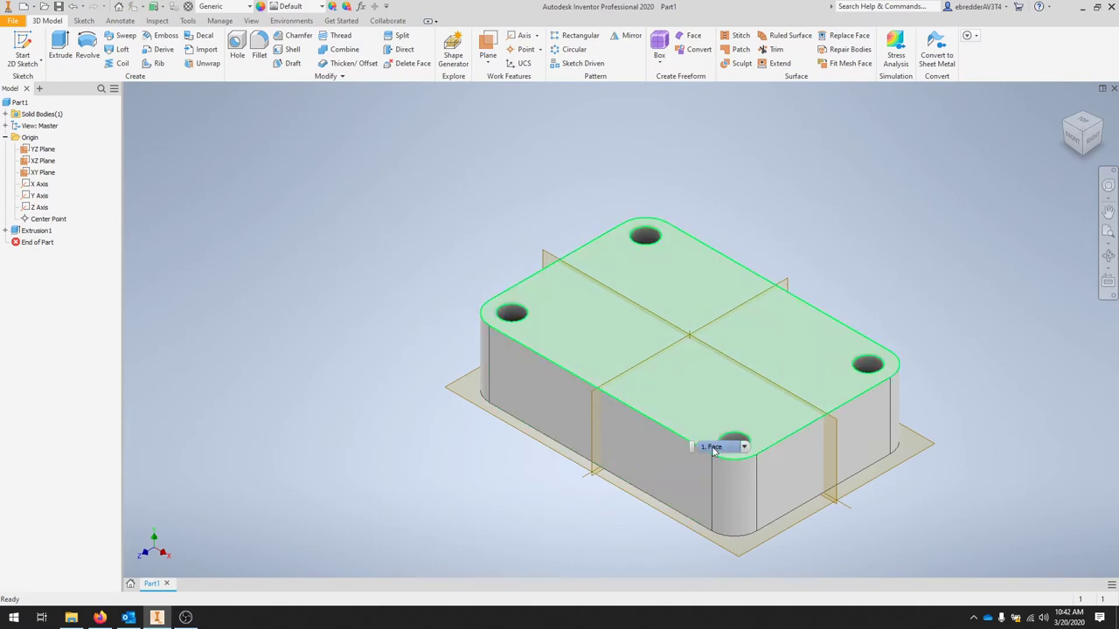
Step: Rename Extrusion1 to 'Base'
{"action": "left_click", "coordinate": [37, 231]}
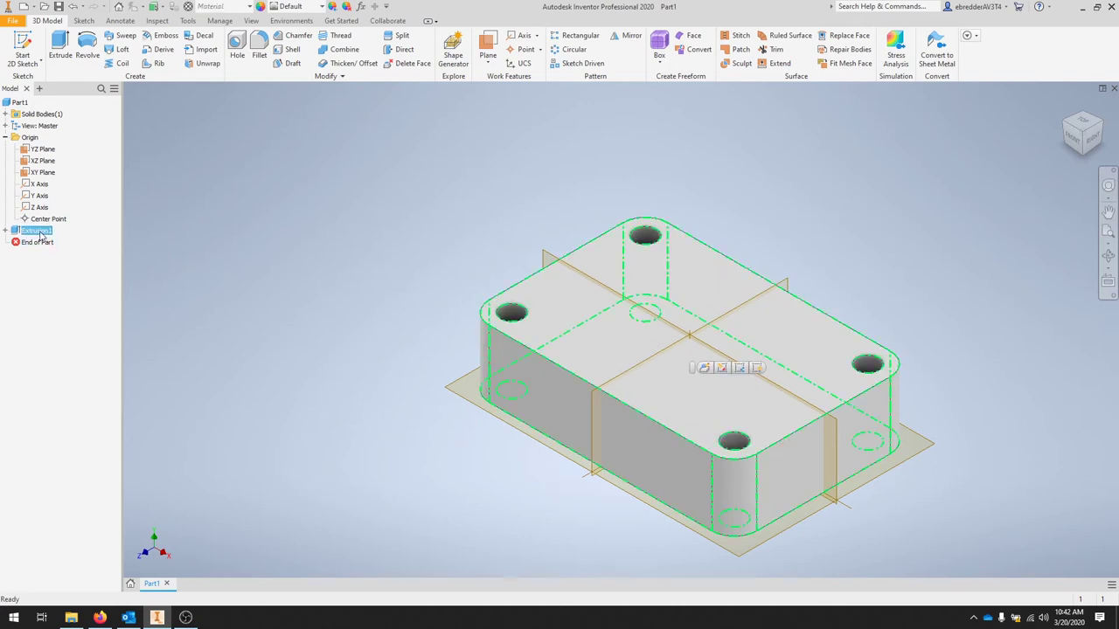
{"action": "type", "text": "Base"}
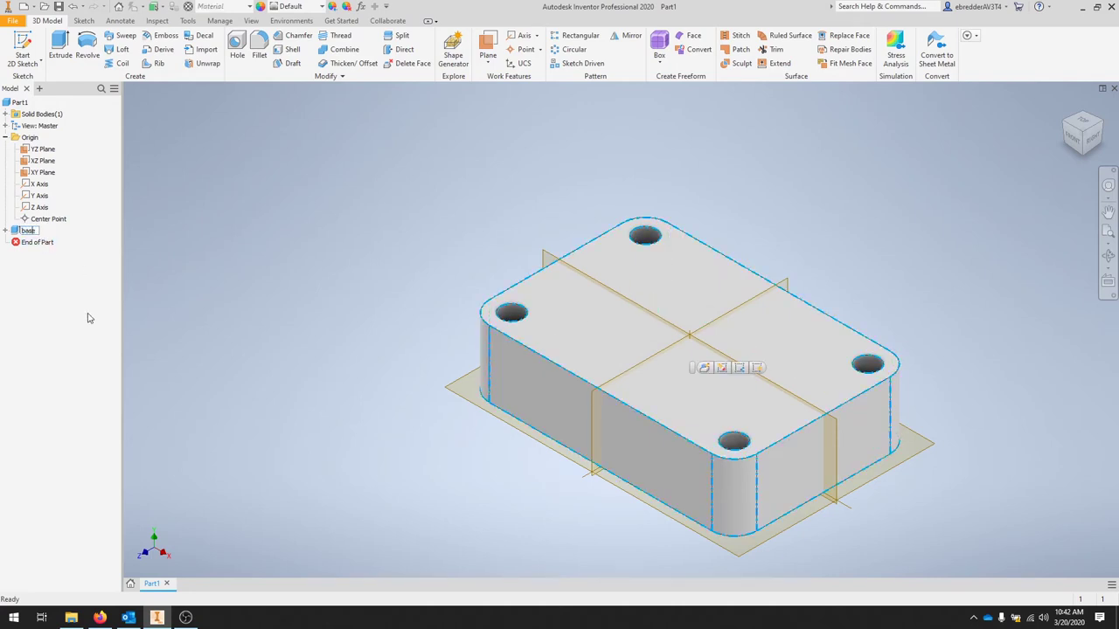
{"action": "key", "text": "Return"}
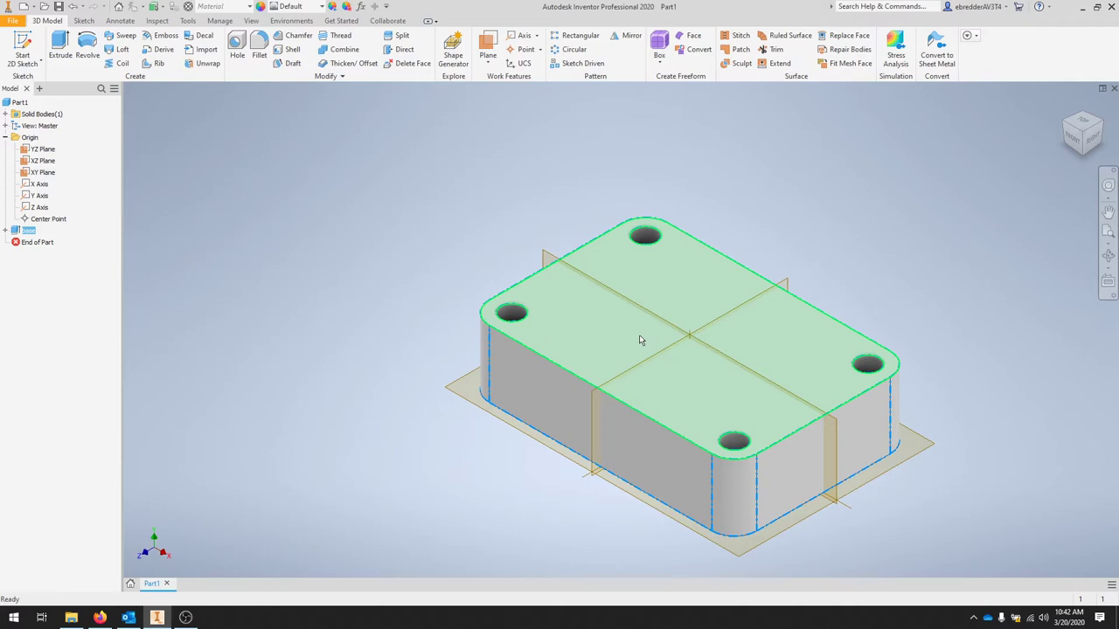
{"action": "mouse_move", "coordinate": [639, 340]}
Step: Set the View tab's visual style to Wireframe
{"action": "left_click", "coordinate": [250, 21]}
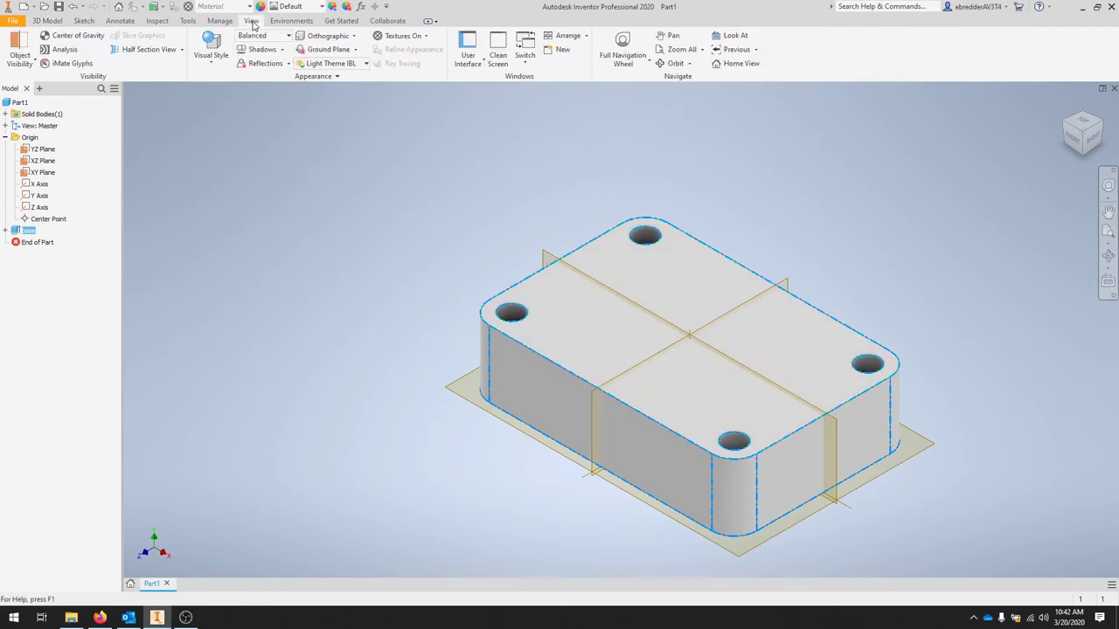
{"action": "left_click", "coordinate": [210, 53]}
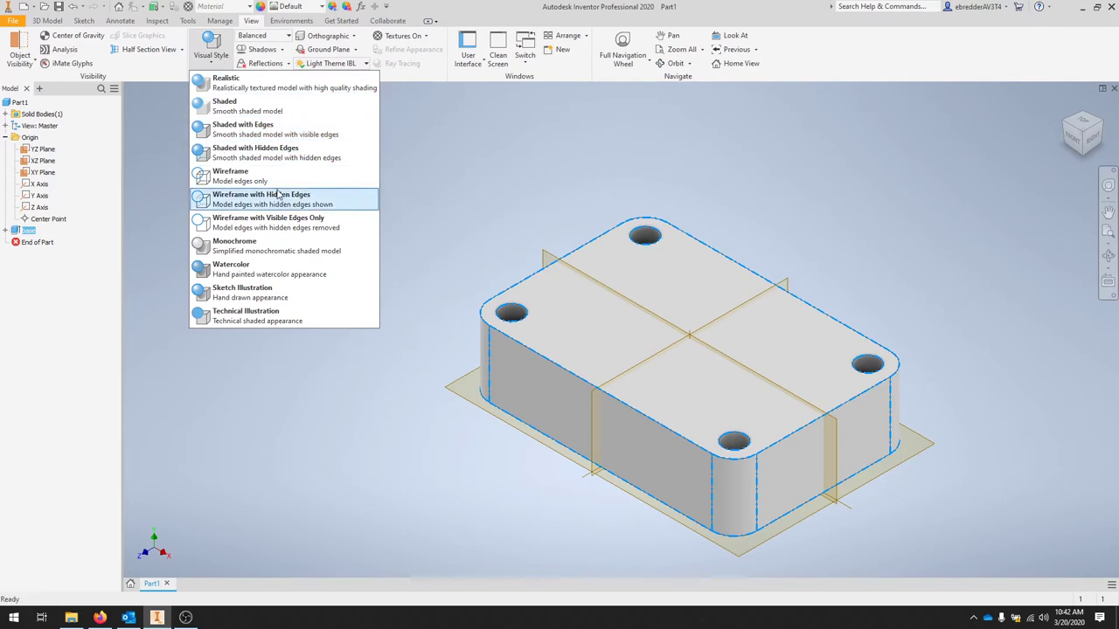
{"action": "left_click", "coordinate": [315, 180]}
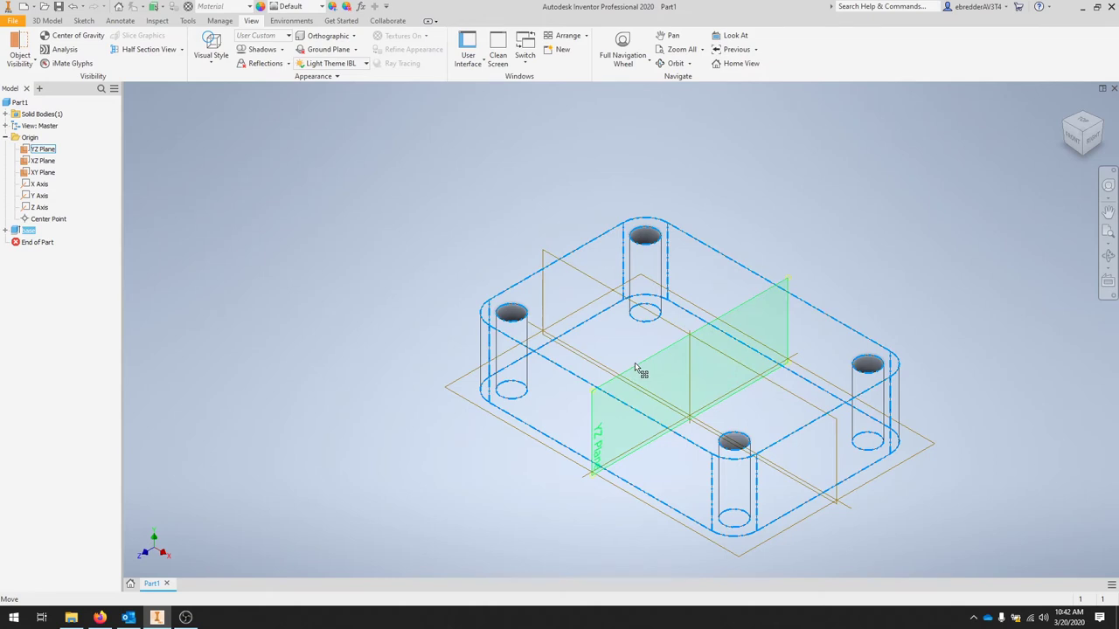
{"action": "mouse_move", "coordinate": [654, 385]}
Step: Create Work Plane1 angled 30 degrees from the XY Plane around the Y axis
{"action": "left_click", "coordinate": [49, 22]}
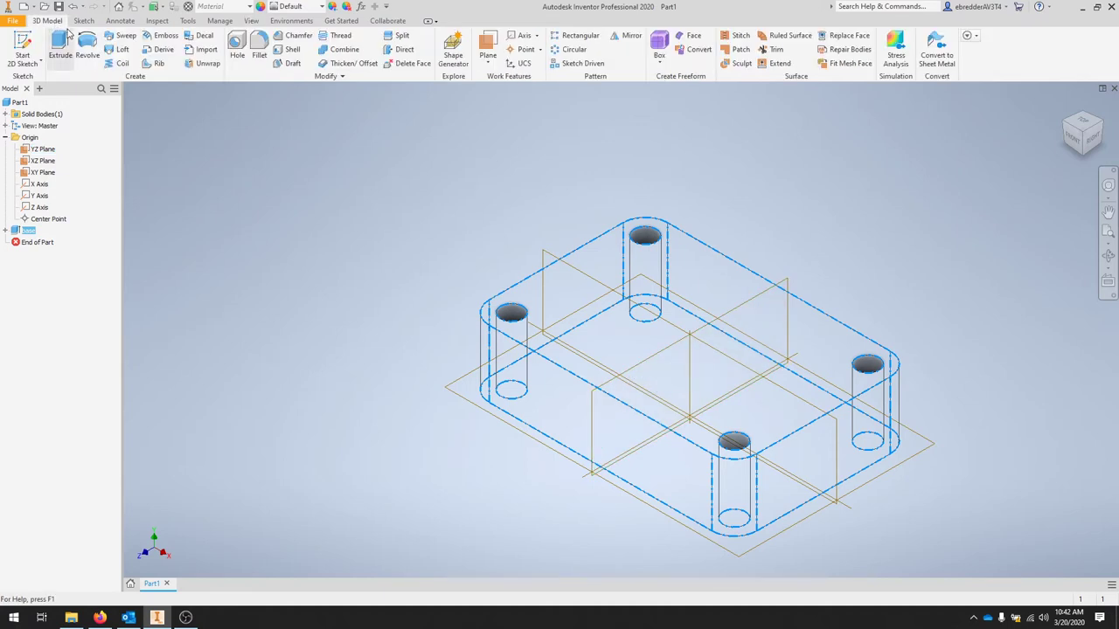
{"action": "left_click", "coordinate": [487, 65]}
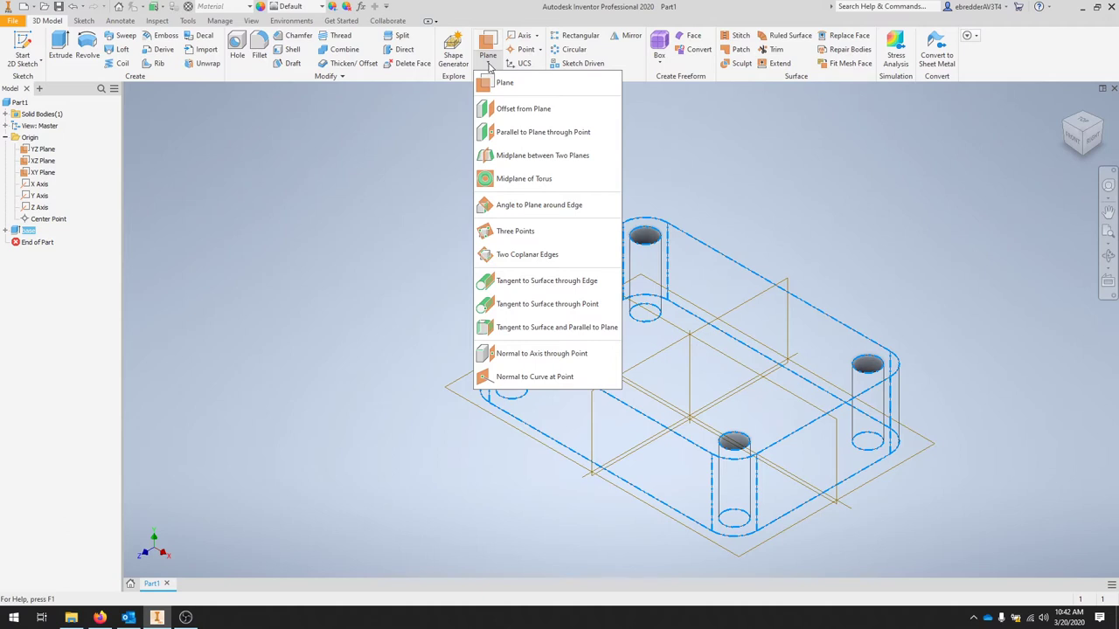
{"action": "left_click", "coordinate": [522, 87]}
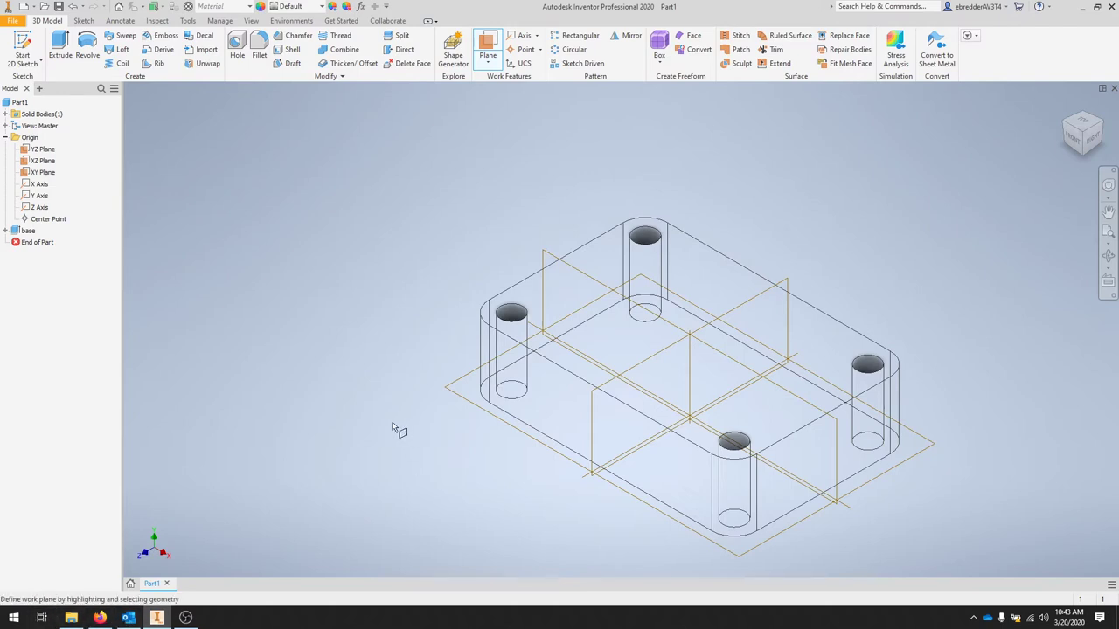
{"action": "left_click", "coordinate": [549, 256]}
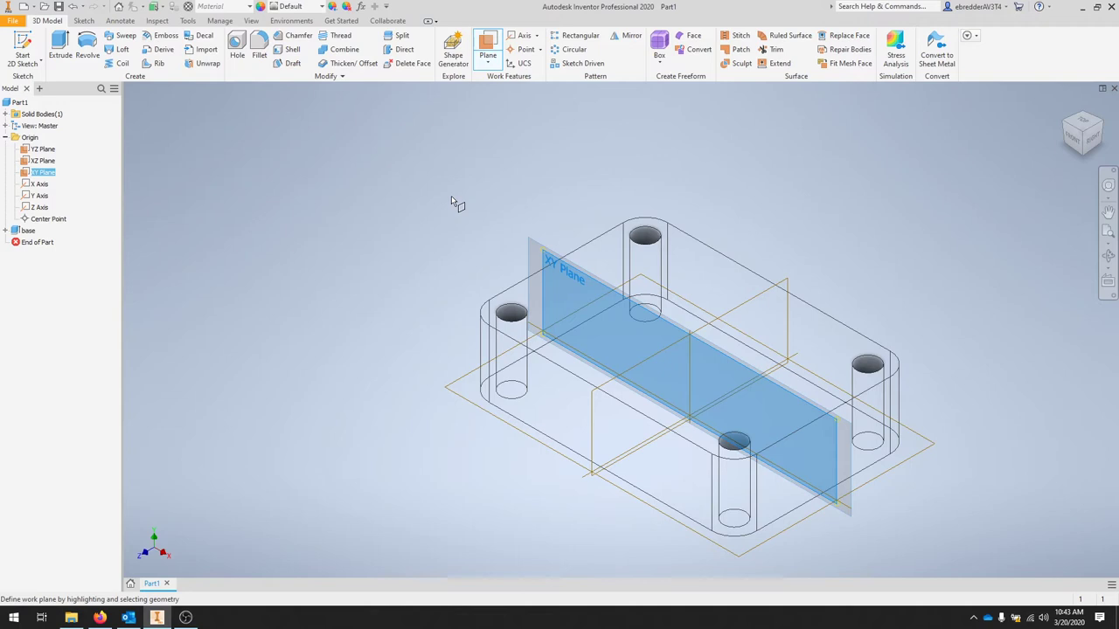
{"action": "left_click", "coordinate": [40, 195]}
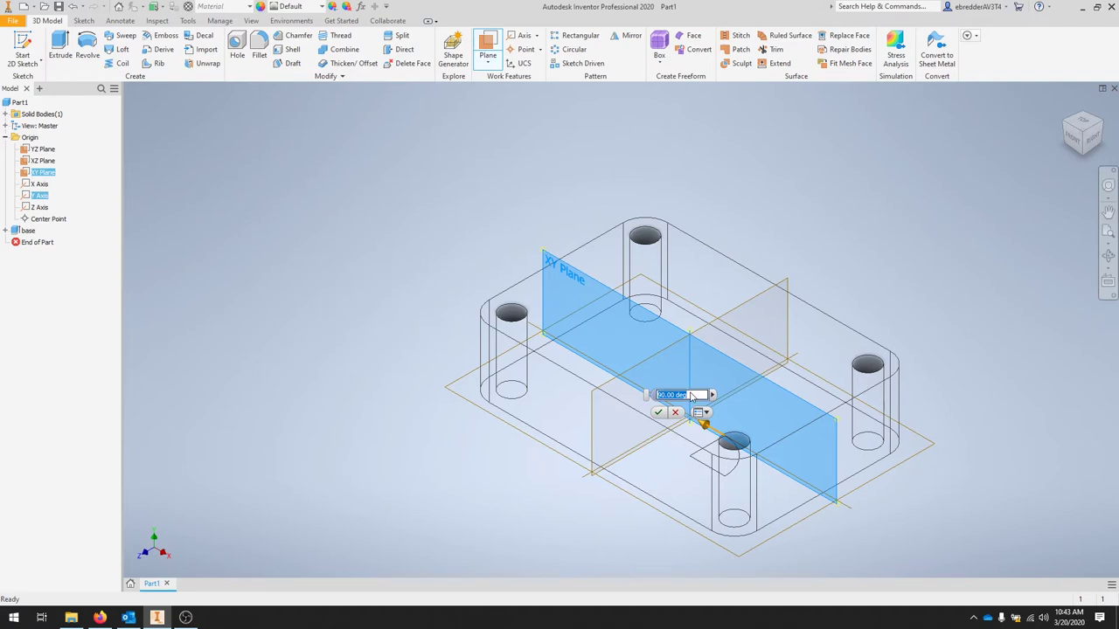
{"action": "type", "text": "30"}
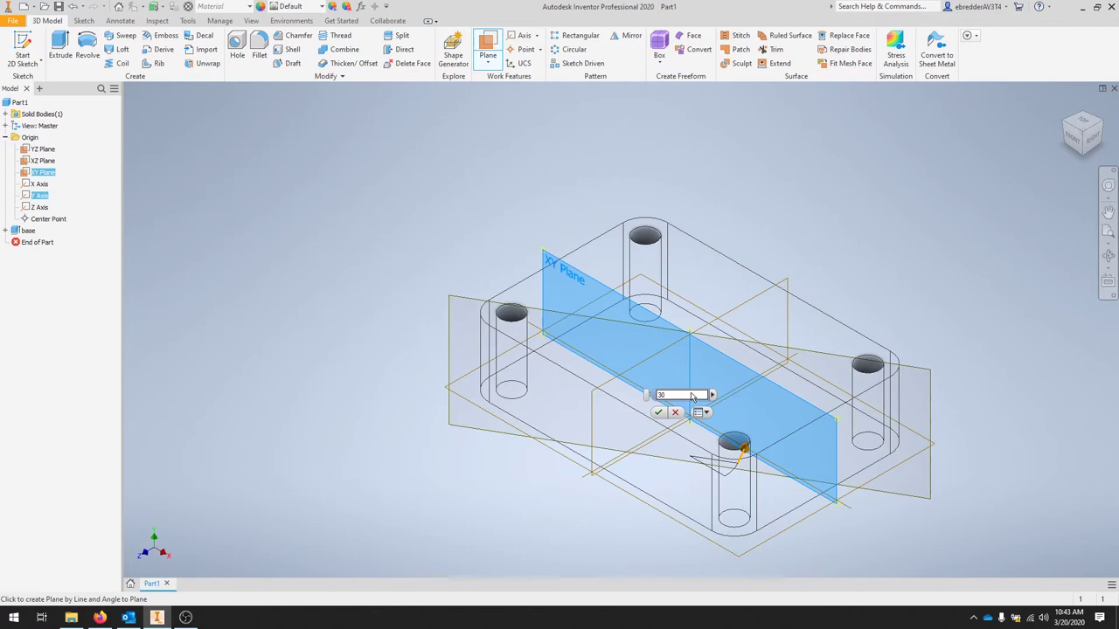
{"action": "left_click", "coordinate": [658, 411]}
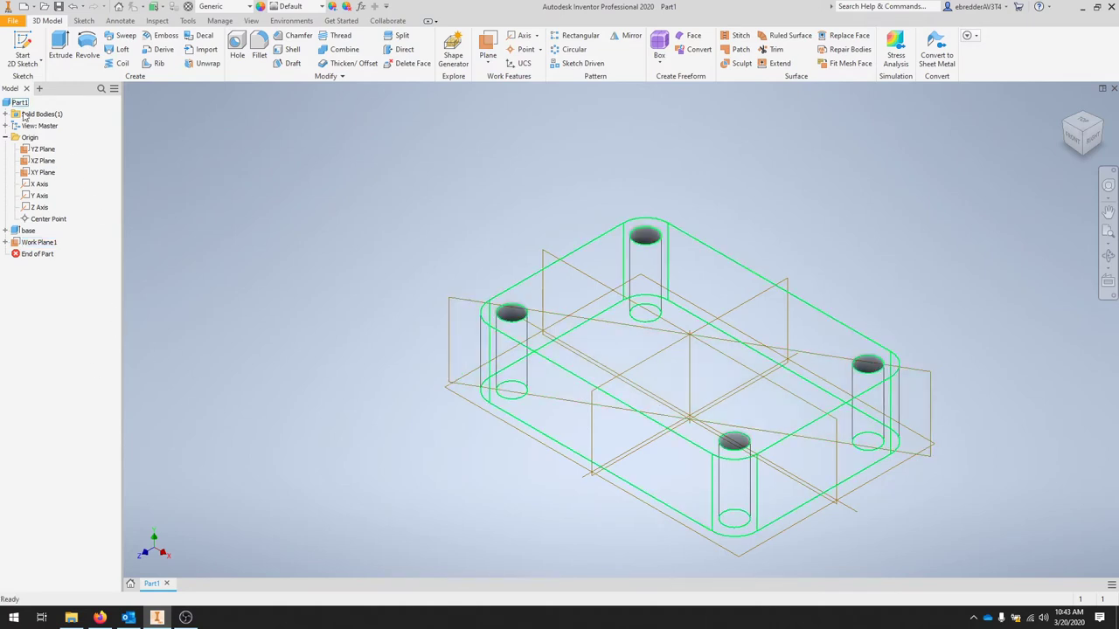
Step: Rename Work Plane1 in the browser to offset30degPlane, then reselect the plane
{"action": "left_click", "coordinate": [39, 242]}
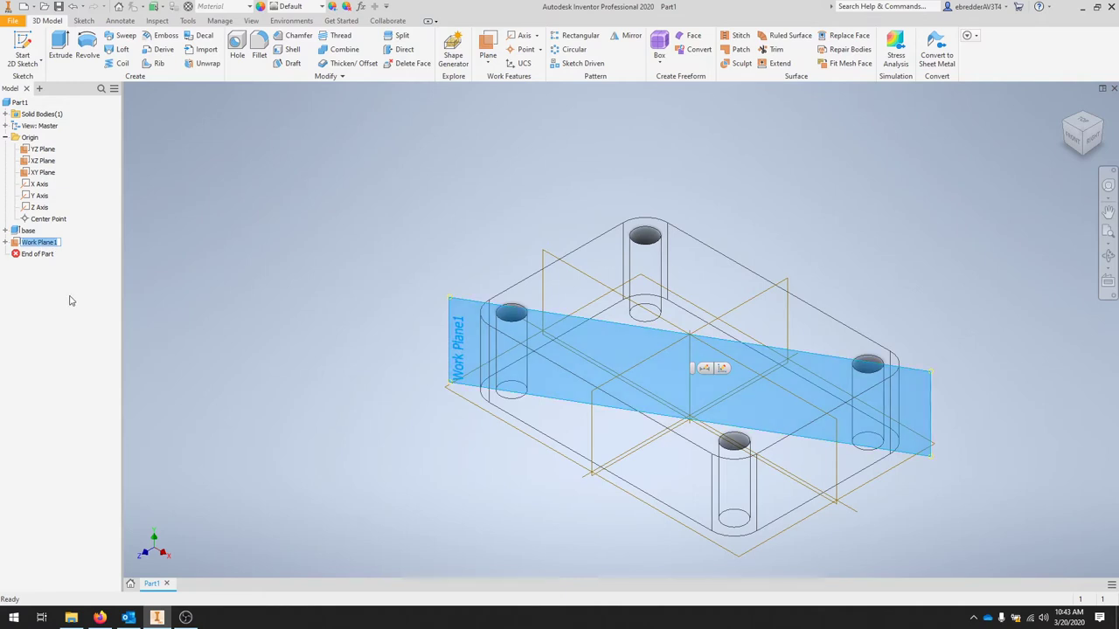
{"action": "type", "text": "offset30degPlane"}
{"action": "key", "text": "Return"}
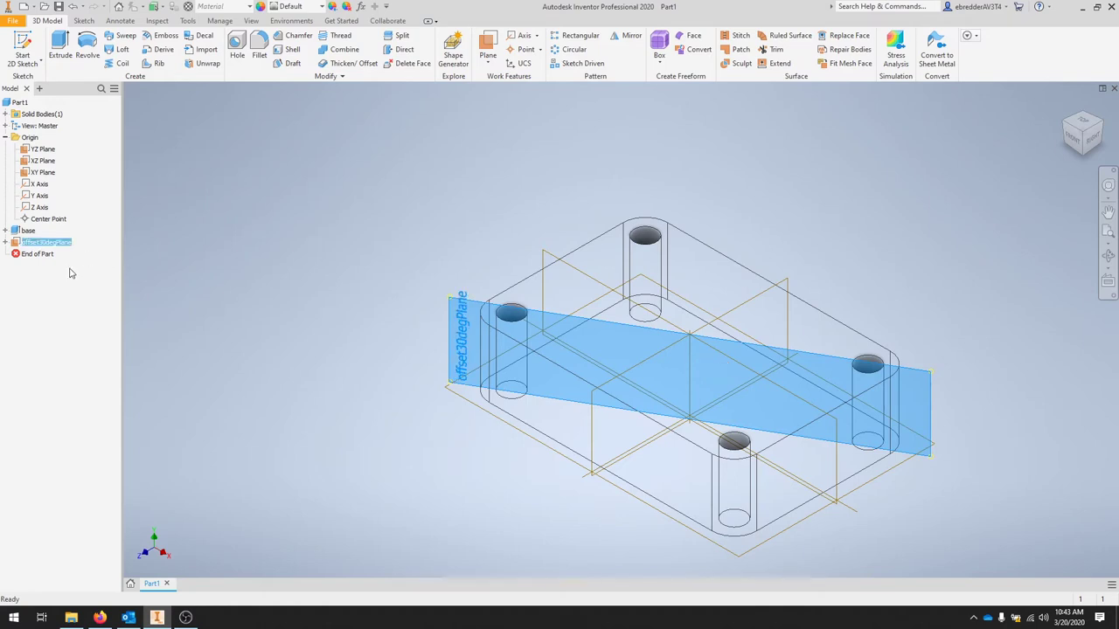
{"action": "left_click", "coordinate": [454, 525]}
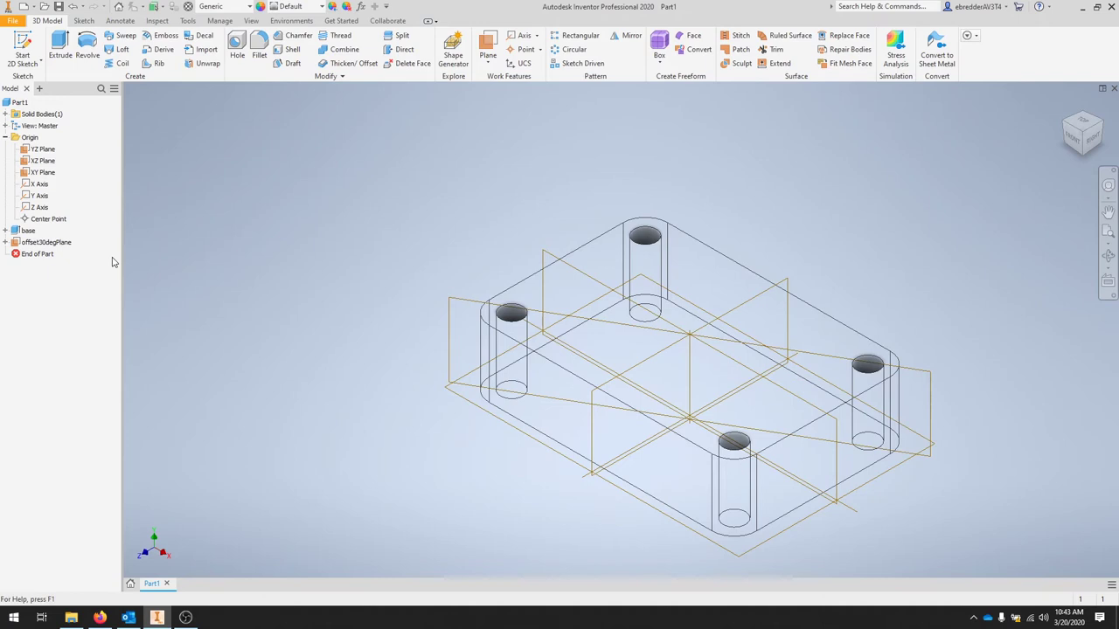
{"action": "left_click", "coordinate": [451, 358]}
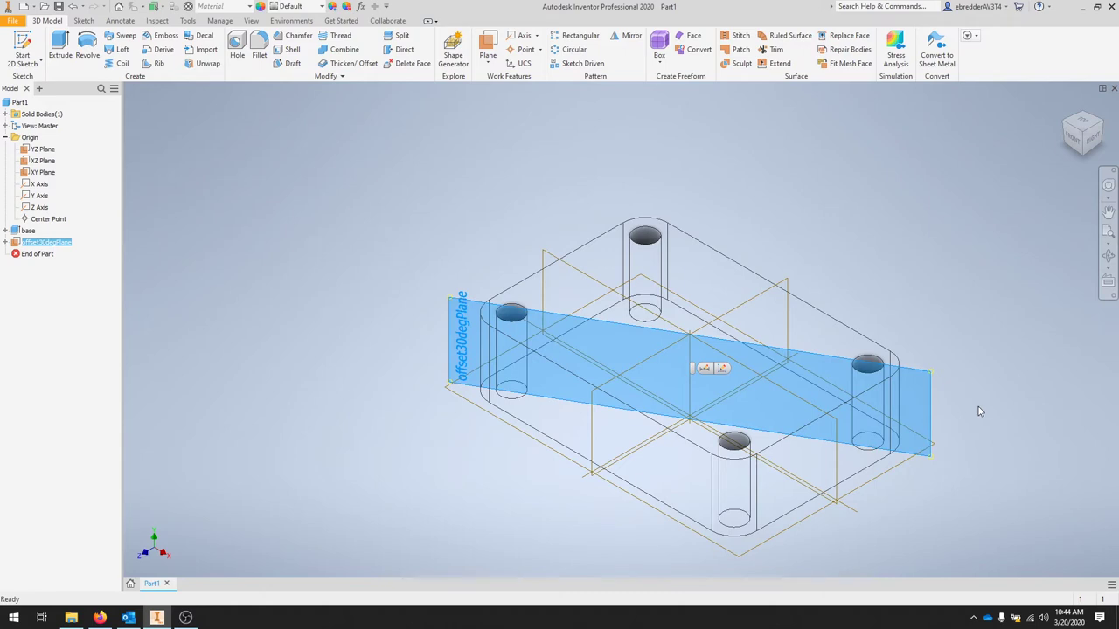
Step: Create Sketch2 on offset30degPlane and use Look At to view it face-on
{"action": "left_click", "coordinate": [25, 47]}
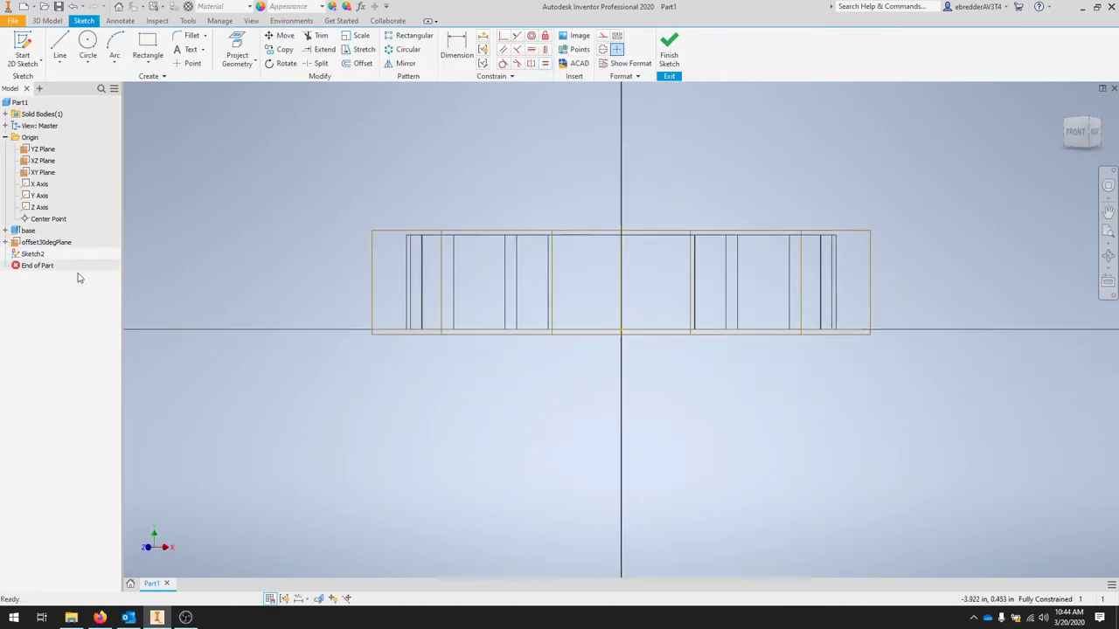
{"action": "left_click", "coordinate": [47, 244]}
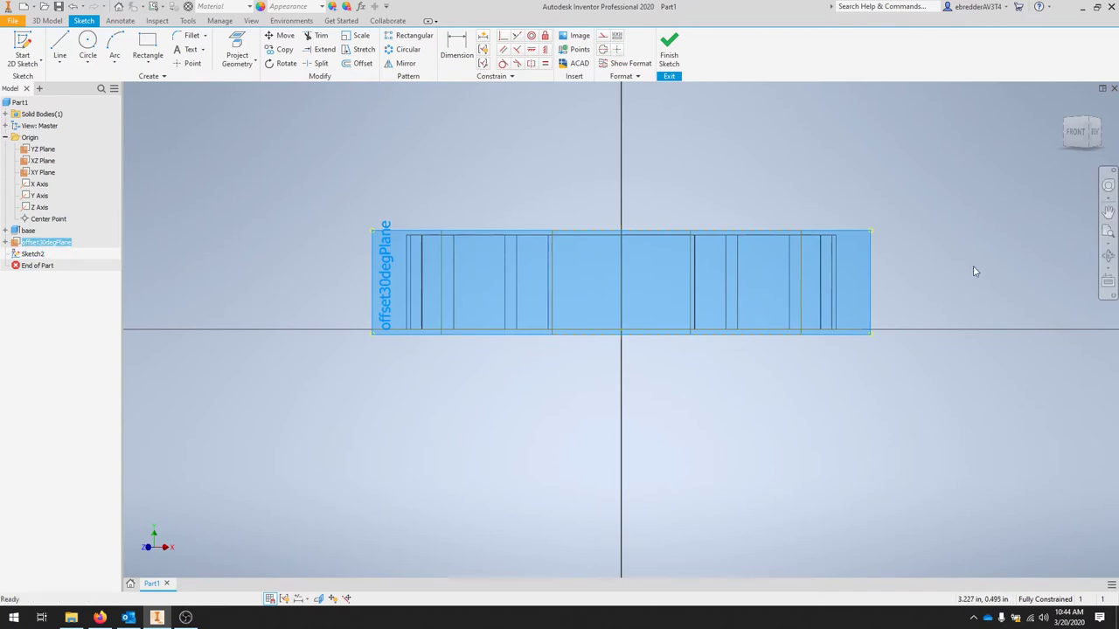
{"action": "mouse_move", "coordinate": [975, 271]}
{"action": "middle_mouse_down", "text": "shift"}
{"action": "mouse_move", "coordinate": [952, 294]}
{"action": "mouse_move", "coordinate": [941, 333]}
{"action": "mouse_move", "coordinate": [892, 378]}
{"action": "middle_mouse_up", "text": "shift"}
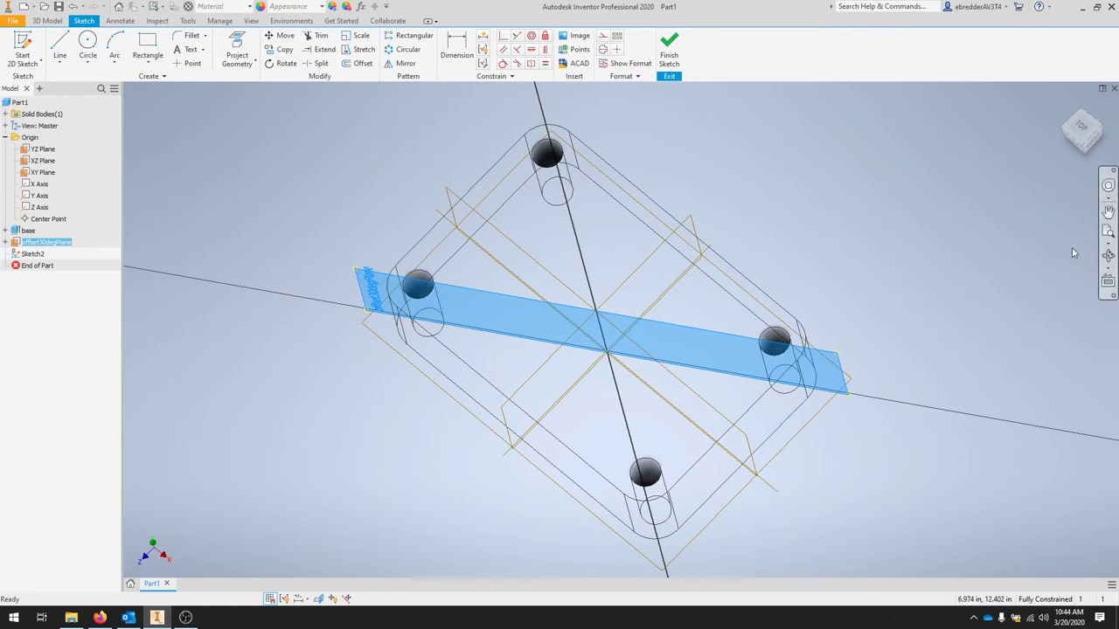
{"action": "right_click", "coordinate": [58, 248]}
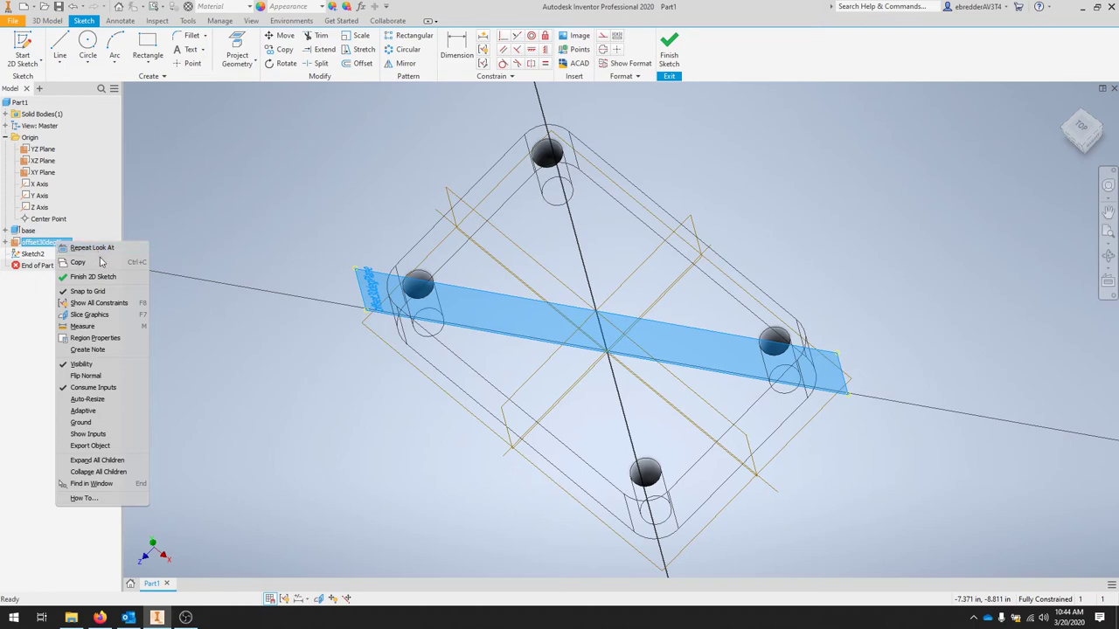
{"action": "left_click", "coordinate": [95, 248]}
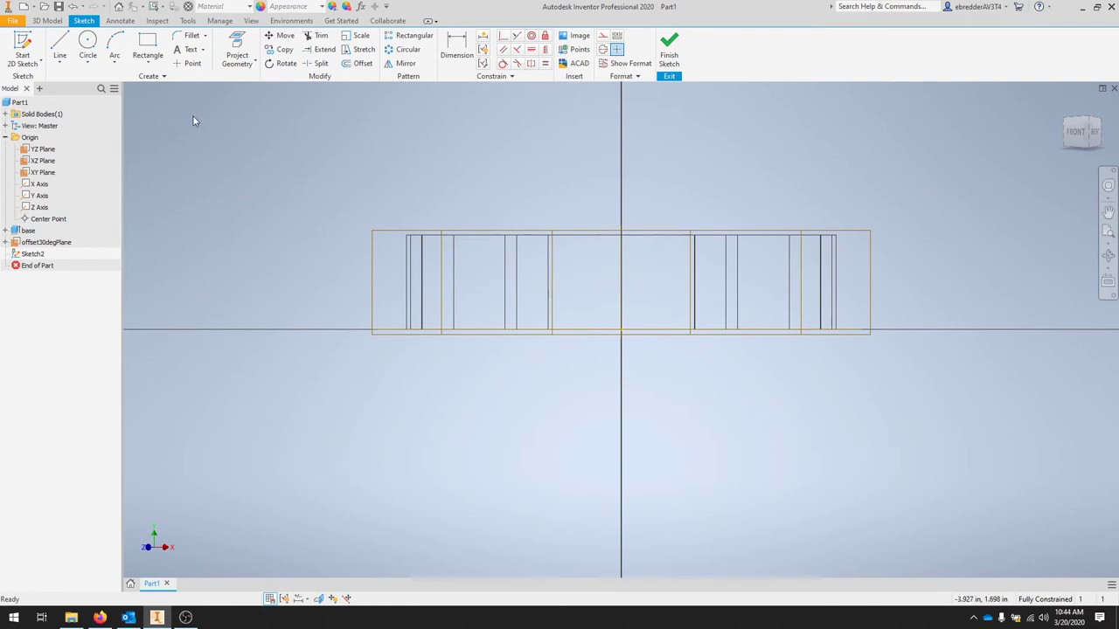
Step: Uncheck Origin Axes in the View tab's Object Visibility list to hide them
{"action": "left_click", "coordinate": [256, 22]}
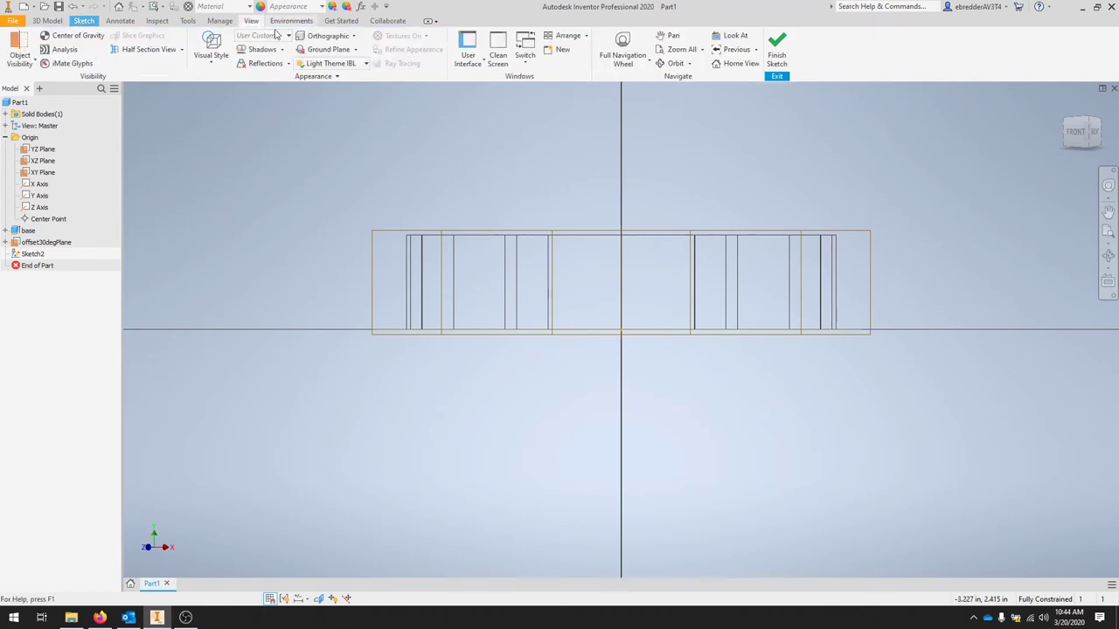
{"action": "left_click", "coordinate": [26, 63]}
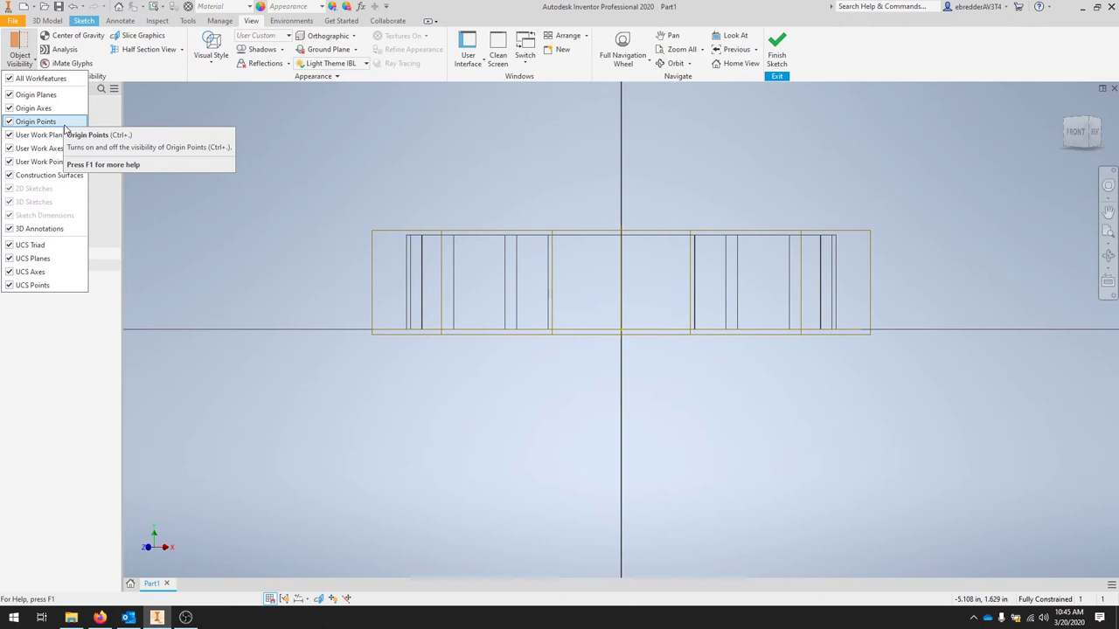
{"action": "left_click", "coordinate": [51, 107]}
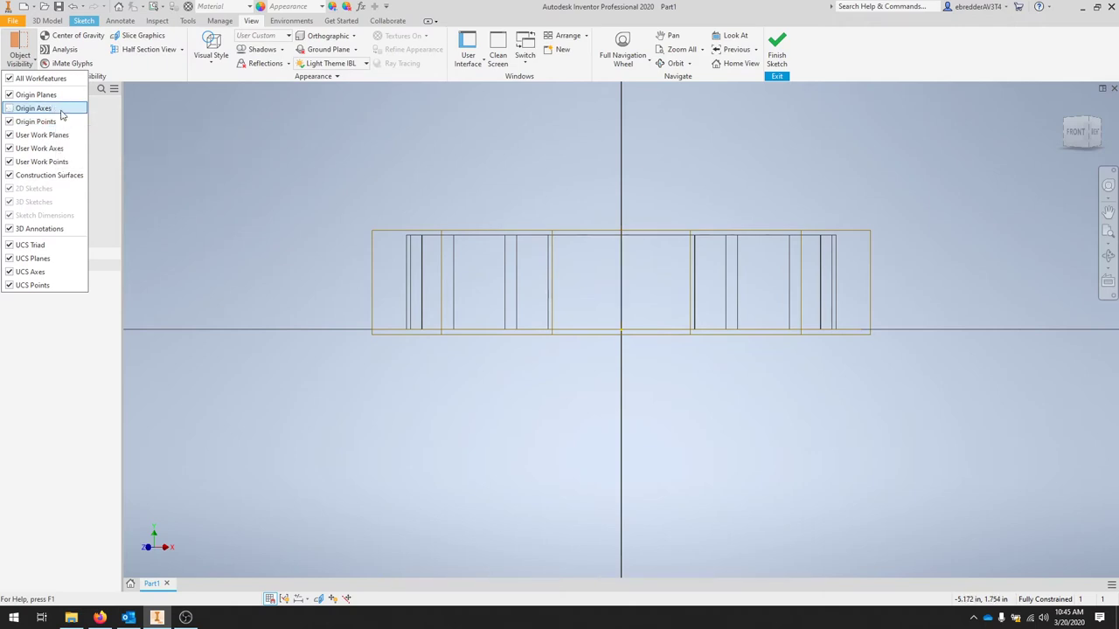
{"action": "left_click", "coordinate": [222, 392]}
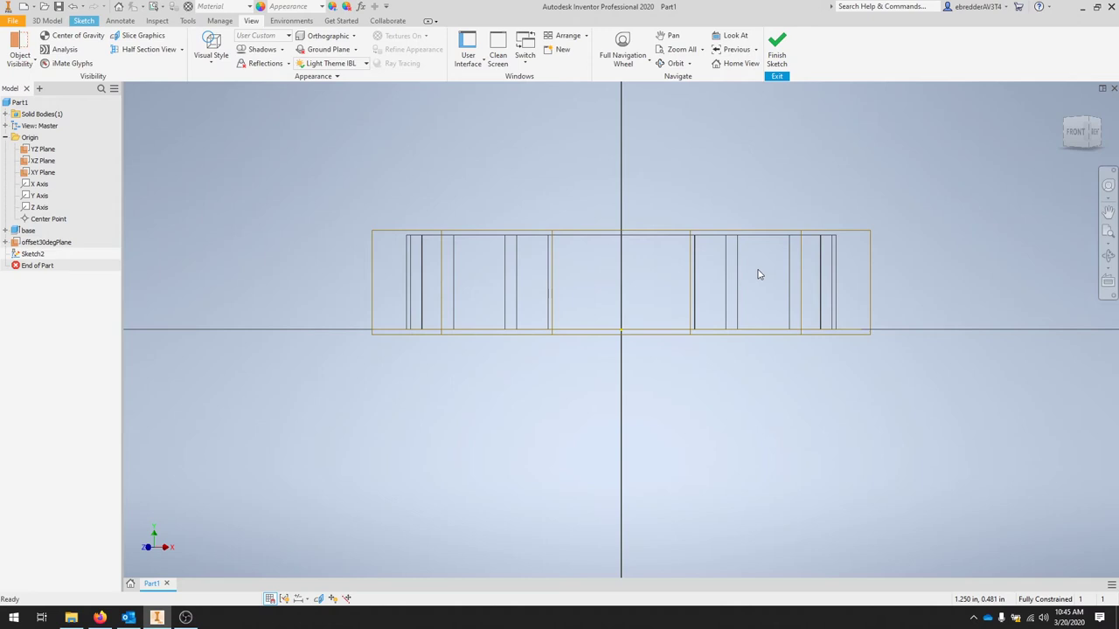
Step: Project the base plate's top back edge into Sketch2, then return to the front view
{"action": "left_click", "coordinate": [86, 21]}
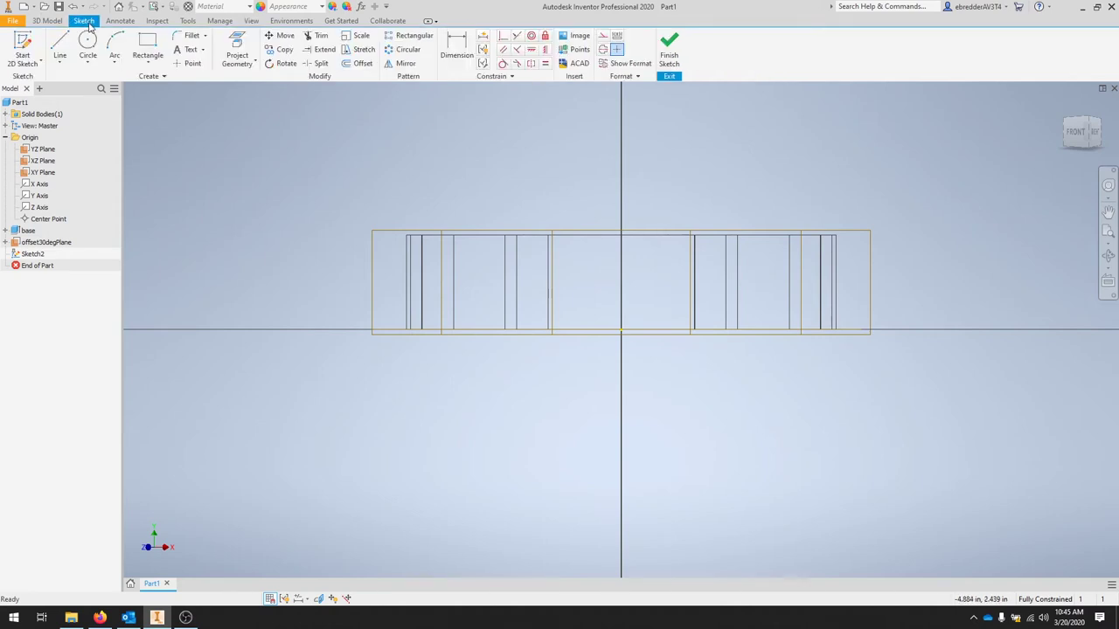
{"action": "left_click", "coordinate": [237, 53]}
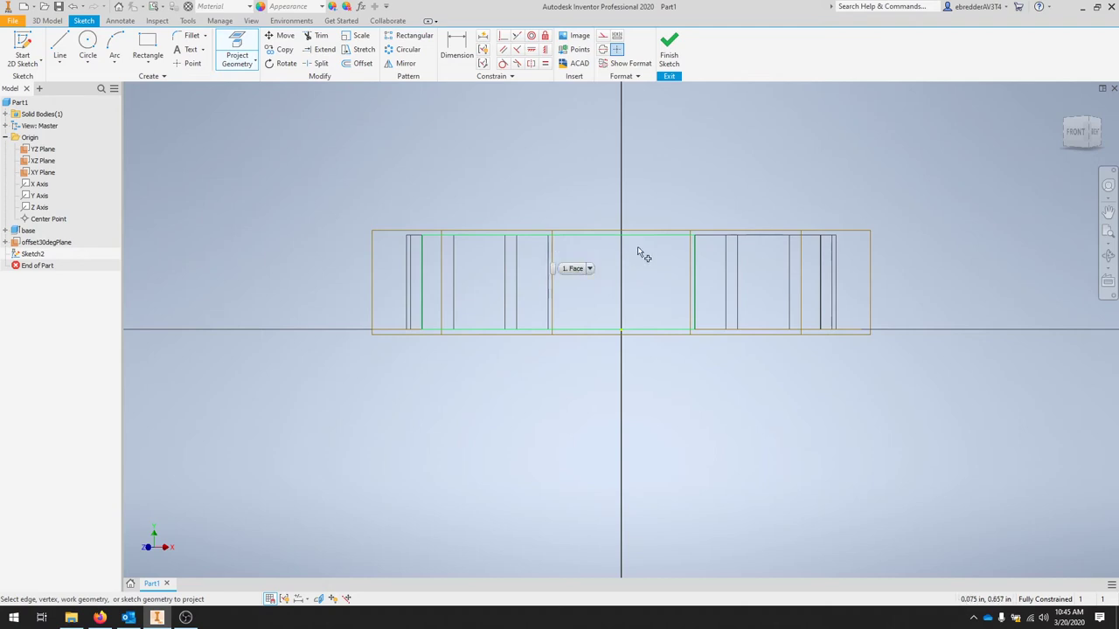
{"action": "middle_click_drag", "start_coordinate": [935, 149], "coordinate": [924, 157]}
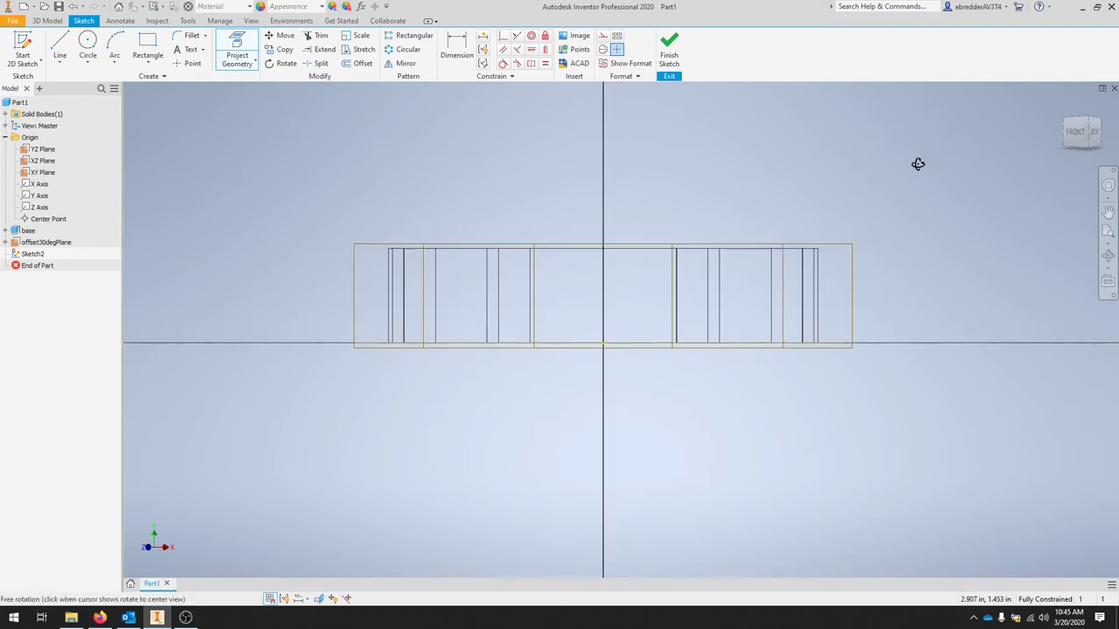
{"action": "key", "text": "F6"}
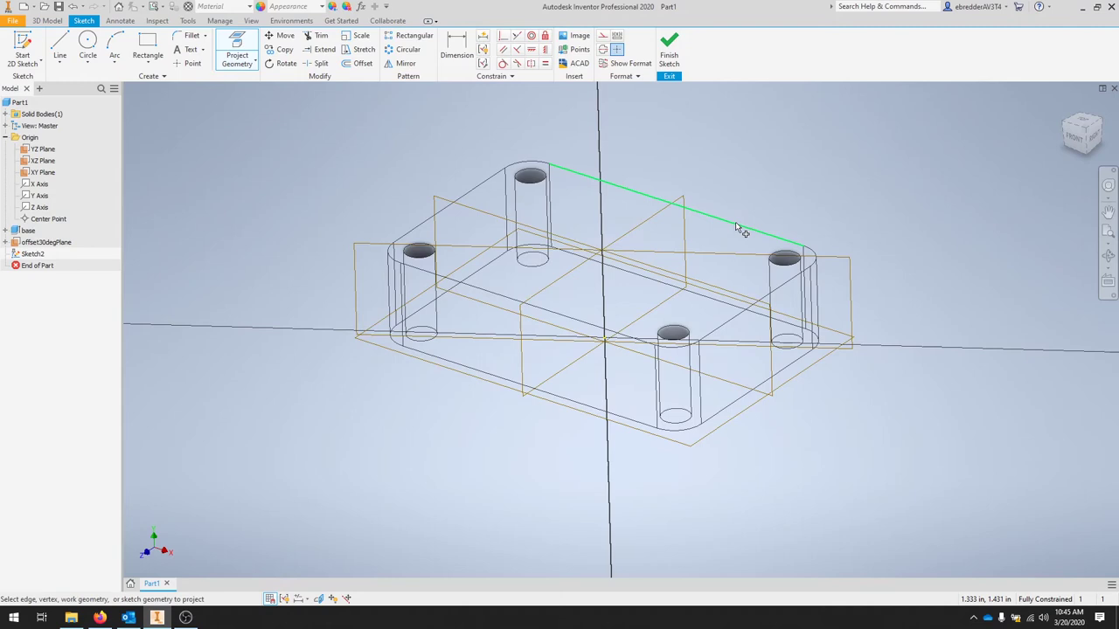
{"action": "left_click", "coordinate": [736, 229]}
{"action": "key", "text": "F5"}
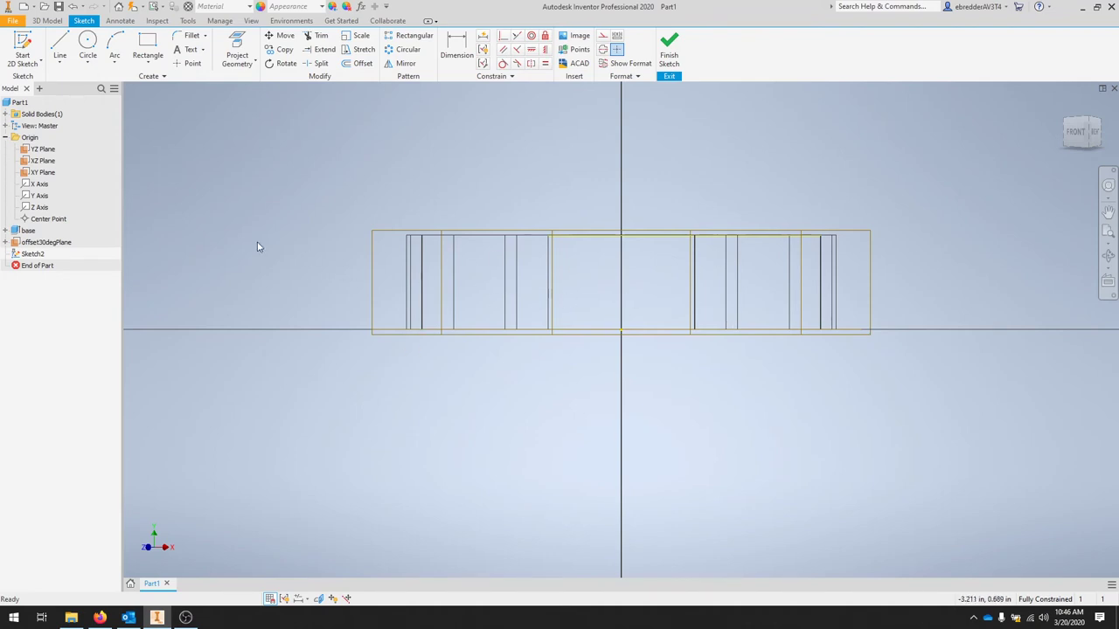
{"action": "right_click", "coordinate": [29, 231]}
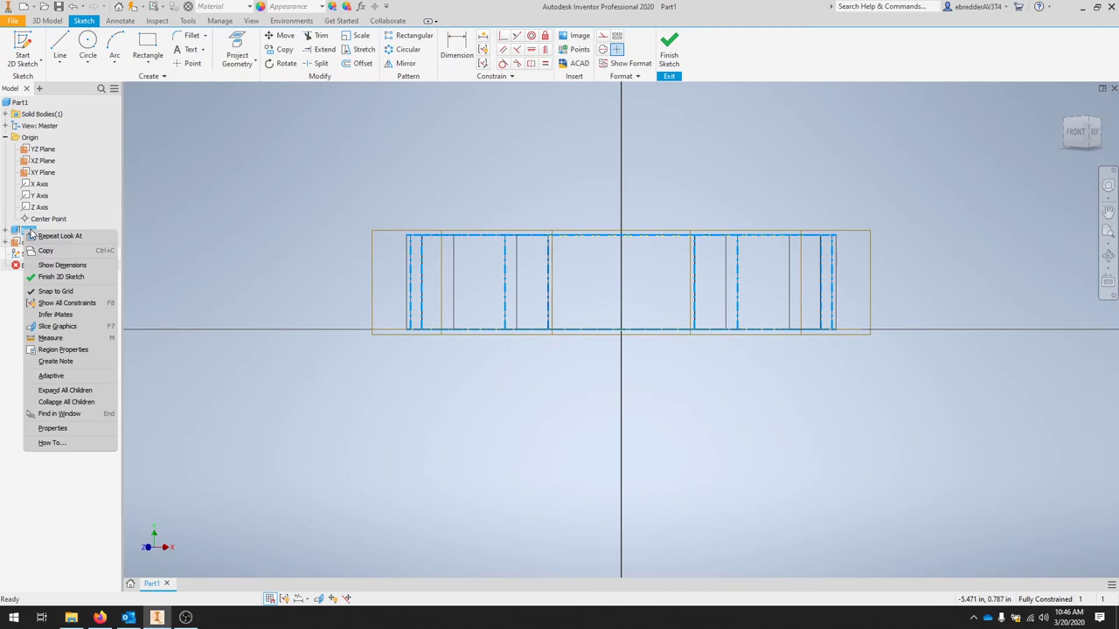
{"action": "left_click", "coordinate": [180, 376]}
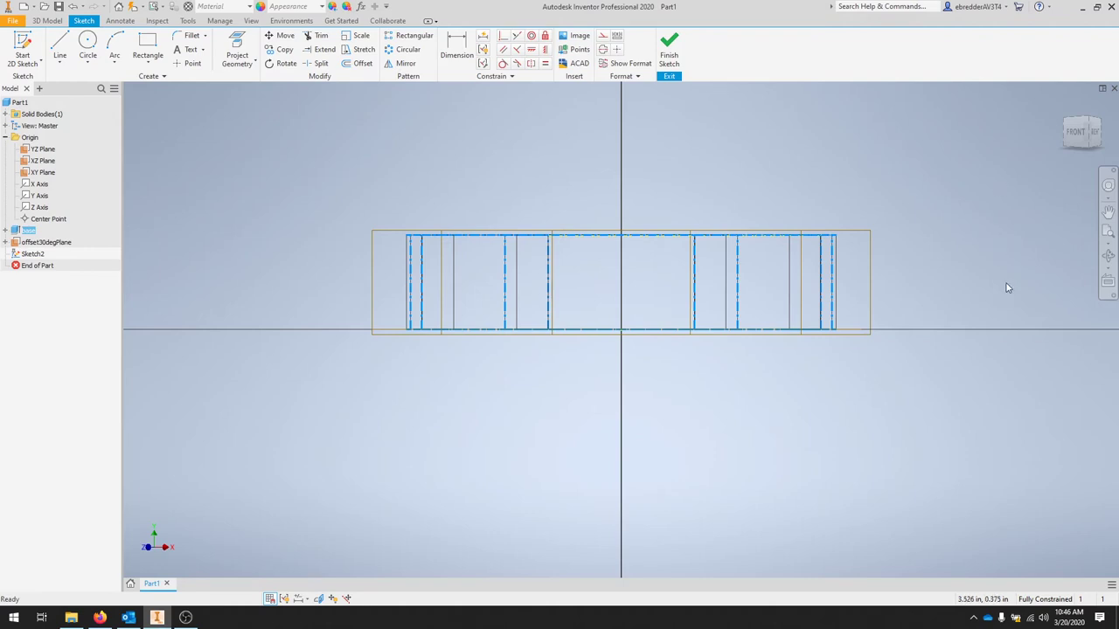
{"action": "key", "text": "l"}
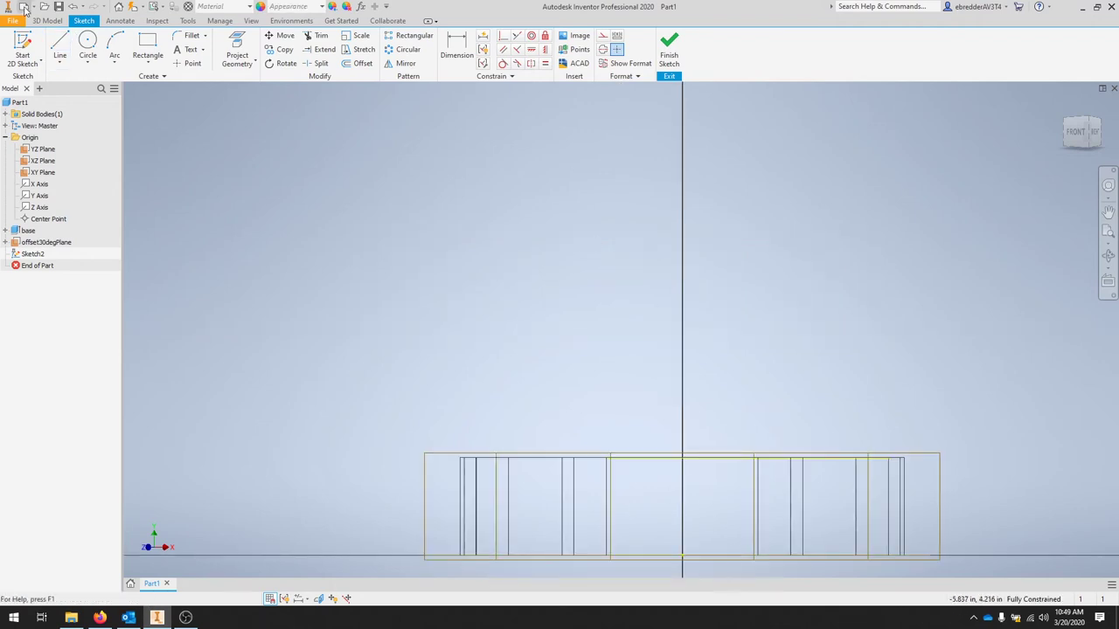
Step: Draw the stepped left side of the profile up from the base plate's top edge
{"action": "left_click", "coordinate": [58, 44]}
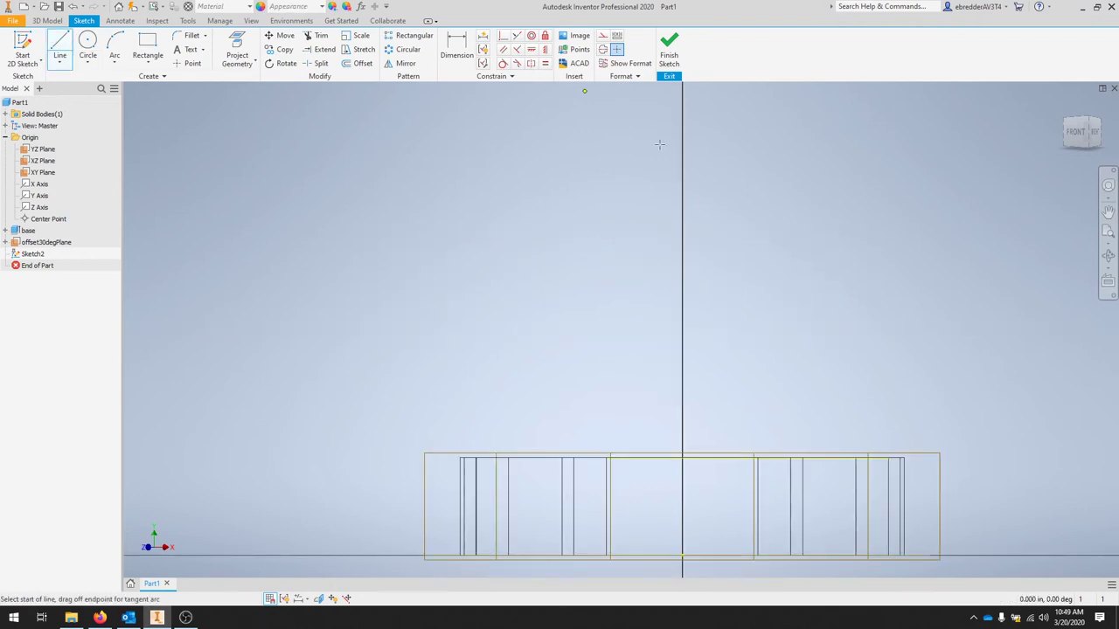
{"action": "left_click", "coordinate": [633, 457]}
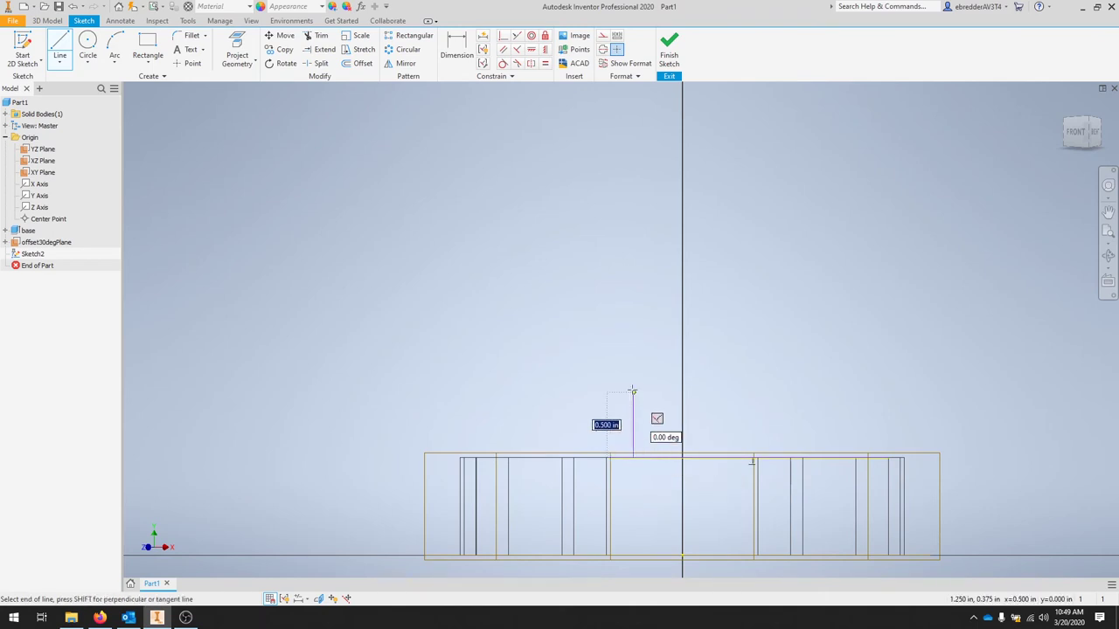
{"action": "left_click", "coordinate": [633, 392]}
{"action": "left_click", "coordinate": [665, 393]}
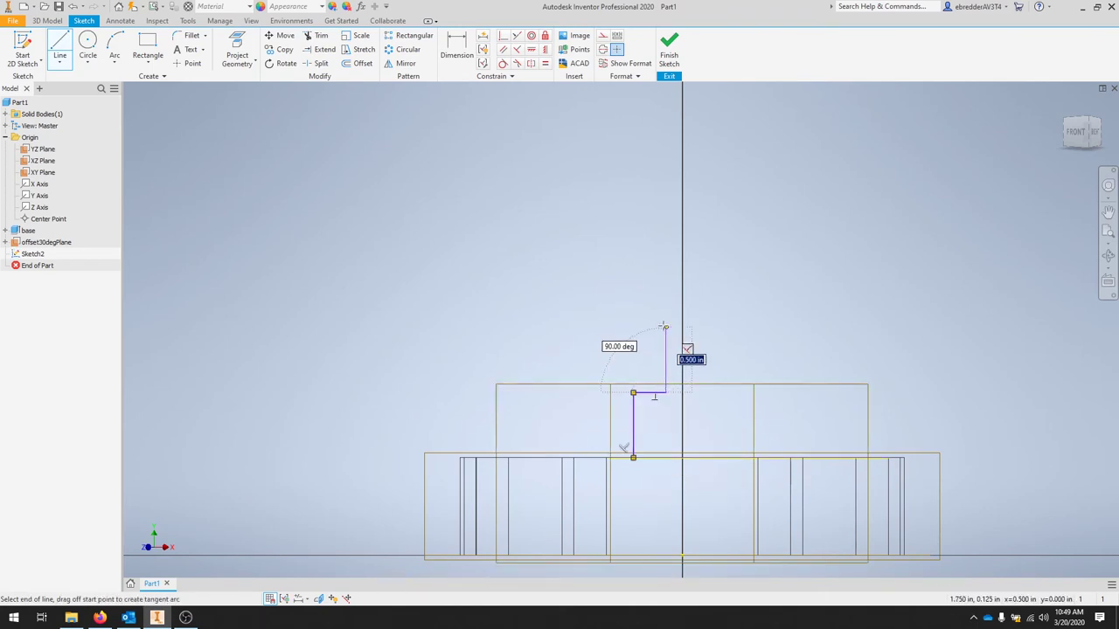
{"action": "left_click", "coordinate": [665, 328]}
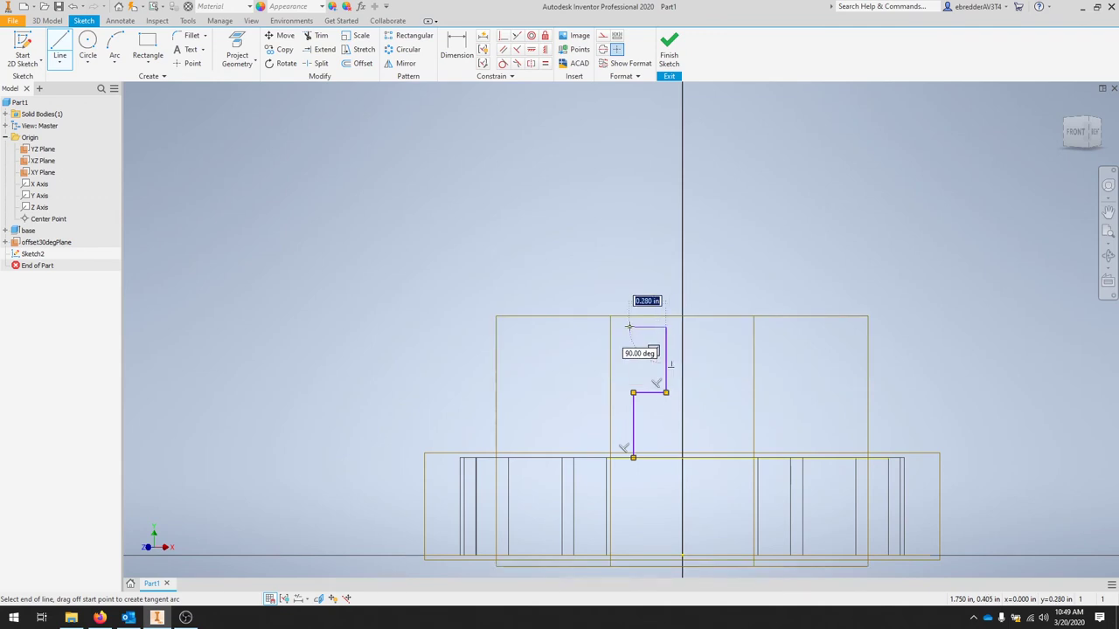
{"action": "left_click", "coordinate": [633, 328]}
{"action": "left_click", "coordinate": [633, 280]}
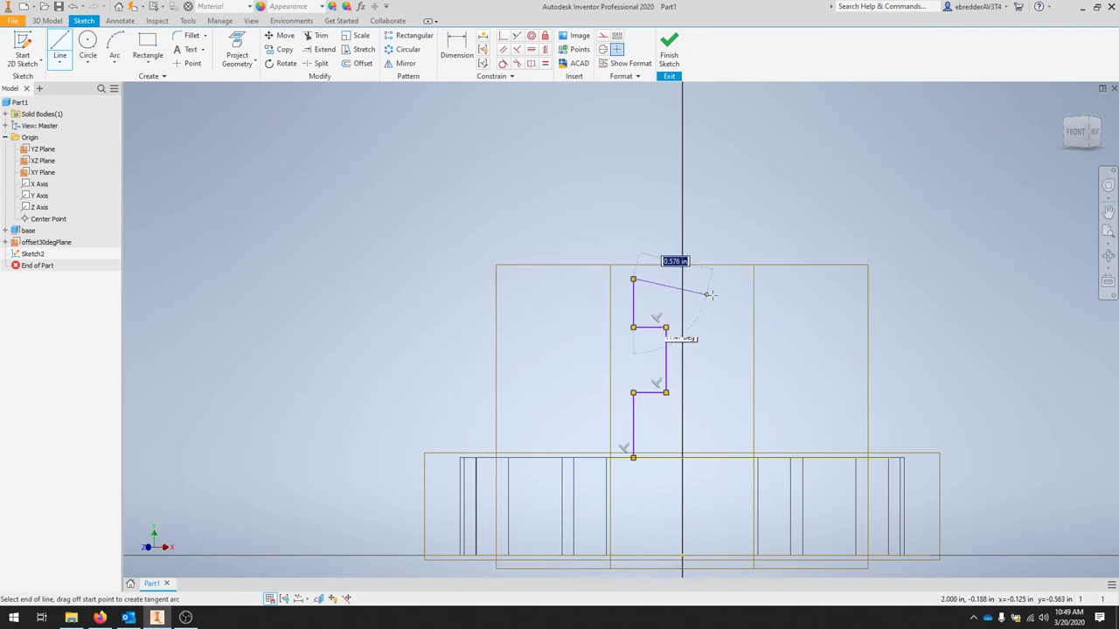
Step: Draw the top edge and the stepped right side down to the base, redrawing the last edge
{"action": "left_click", "coordinate": [771, 280]}
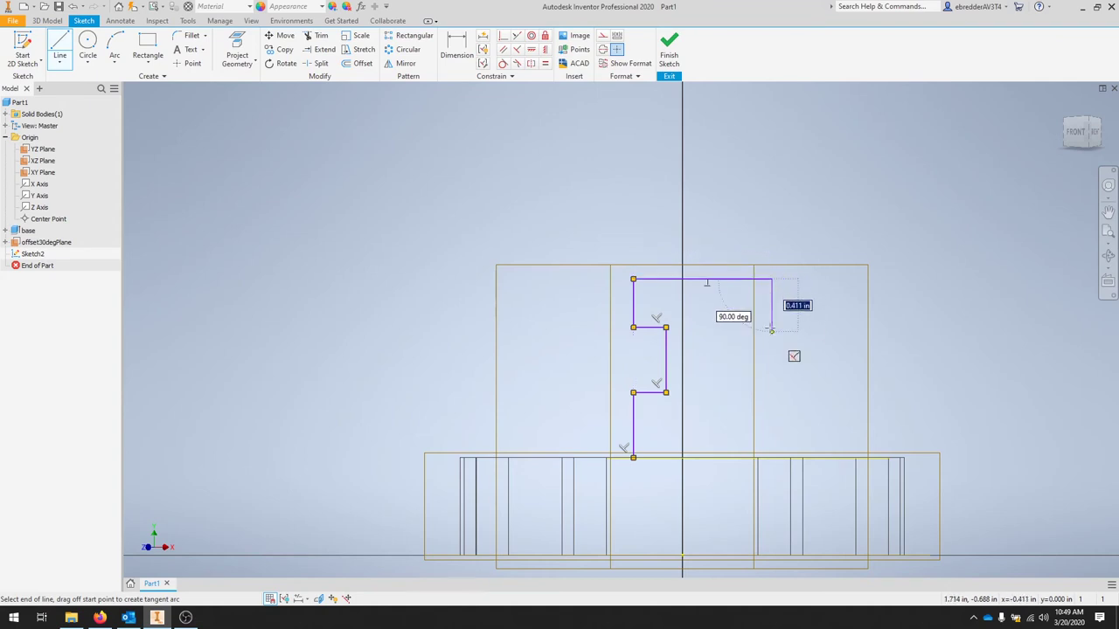
{"action": "left_click", "coordinate": [771, 327]}
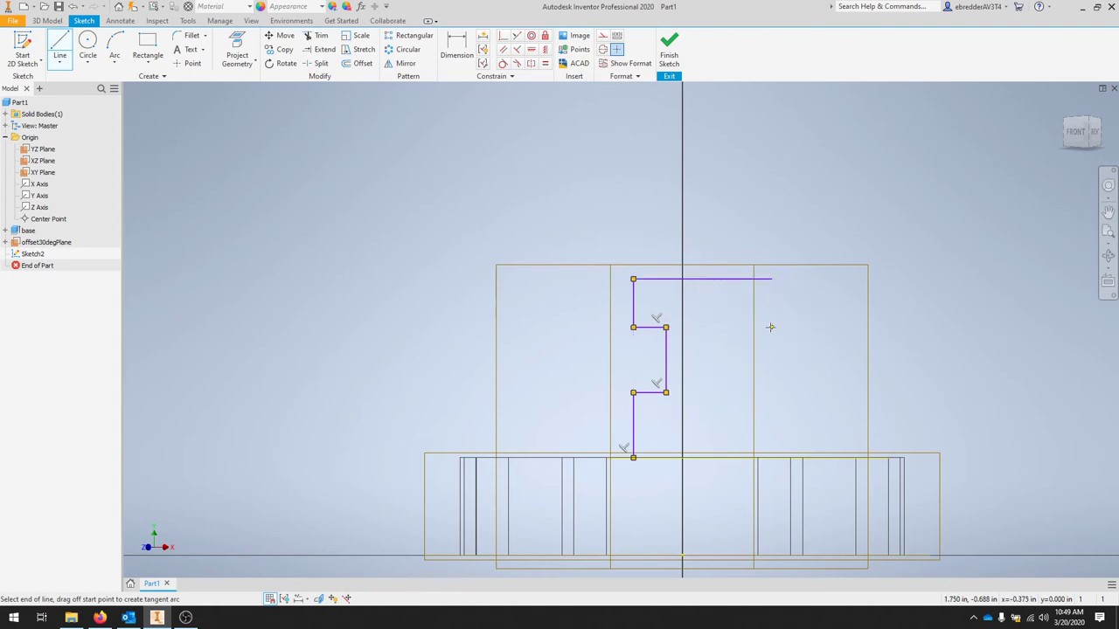
{"action": "left_click", "coordinate": [734, 327]}
{"action": "left_click", "coordinate": [734, 392]}
{"action": "left_click", "coordinate": [771, 392]}
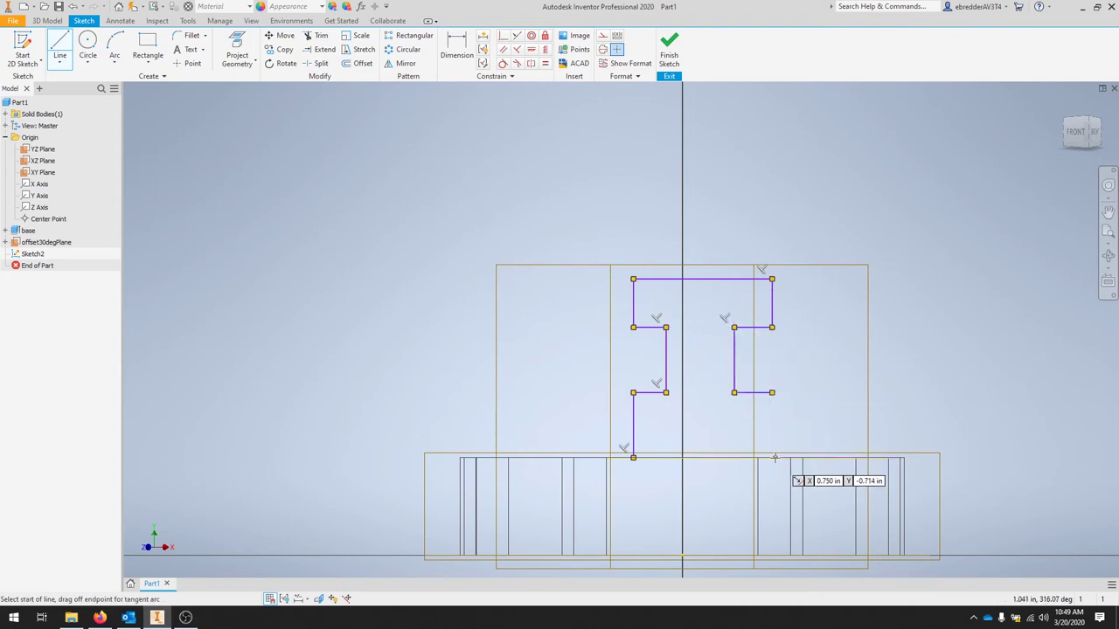
{"action": "left_click", "coordinate": [771, 457]}
{"action": "left_click", "coordinate": [771, 392]}
{"action": "key", "text": "Escape"}
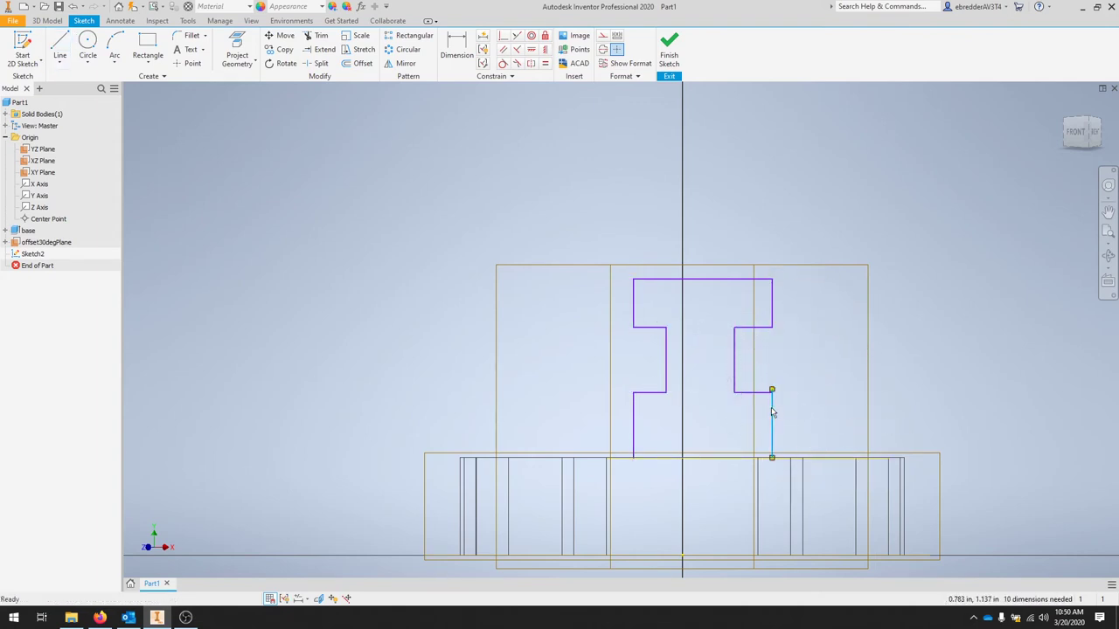
{"action": "key", "text": "ctrl+z"}
{"action": "key", "text": "l"}
{"action": "left_click", "coordinate": [771, 393]}
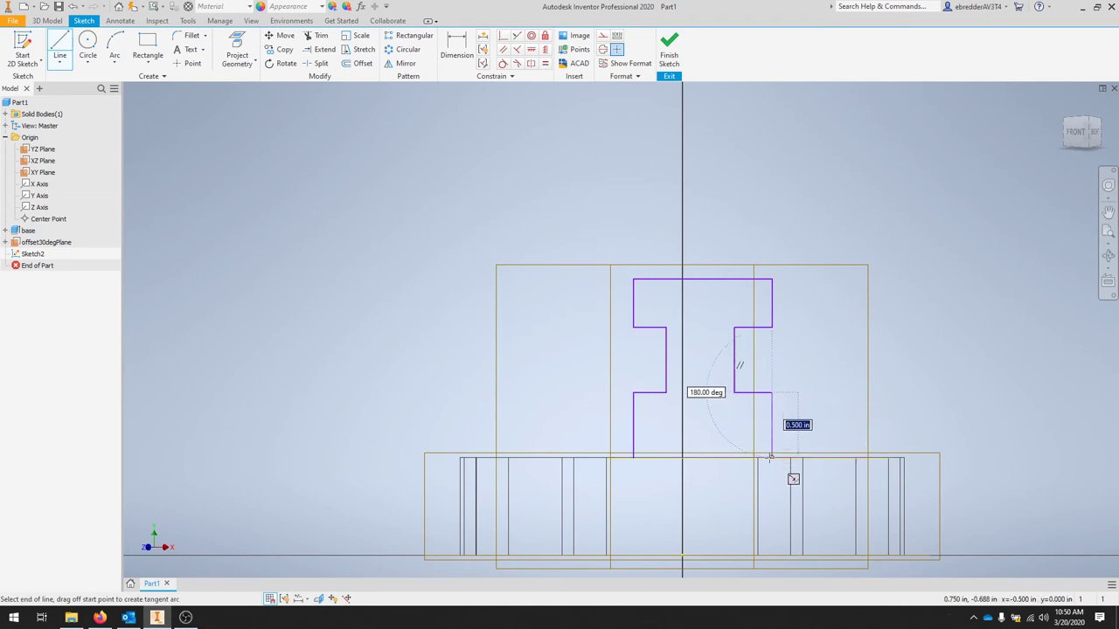
{"action": "left_click", "coordinate": [771, 457]}
{"action": "key", "text": "Escape"}
Step: Dimension the upper right edge and the notch width and height to .250
{"action": "key", "text": "d"}
{"action": "left_click", "coordinate": [774, 306]}
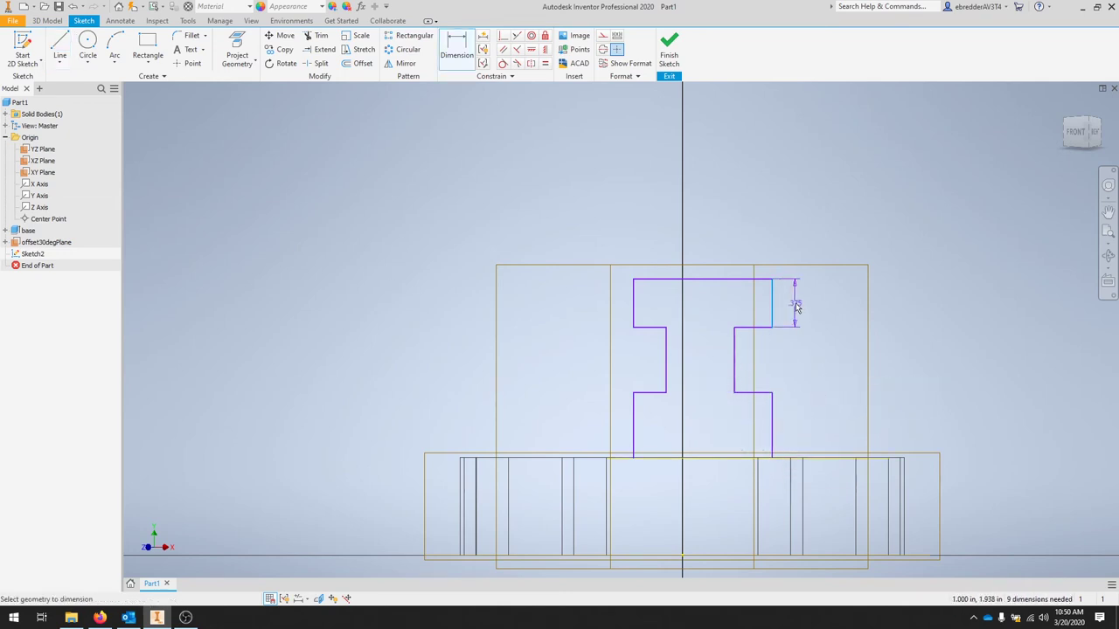
{"action": "left_click", "coordinate": [796, 302]}
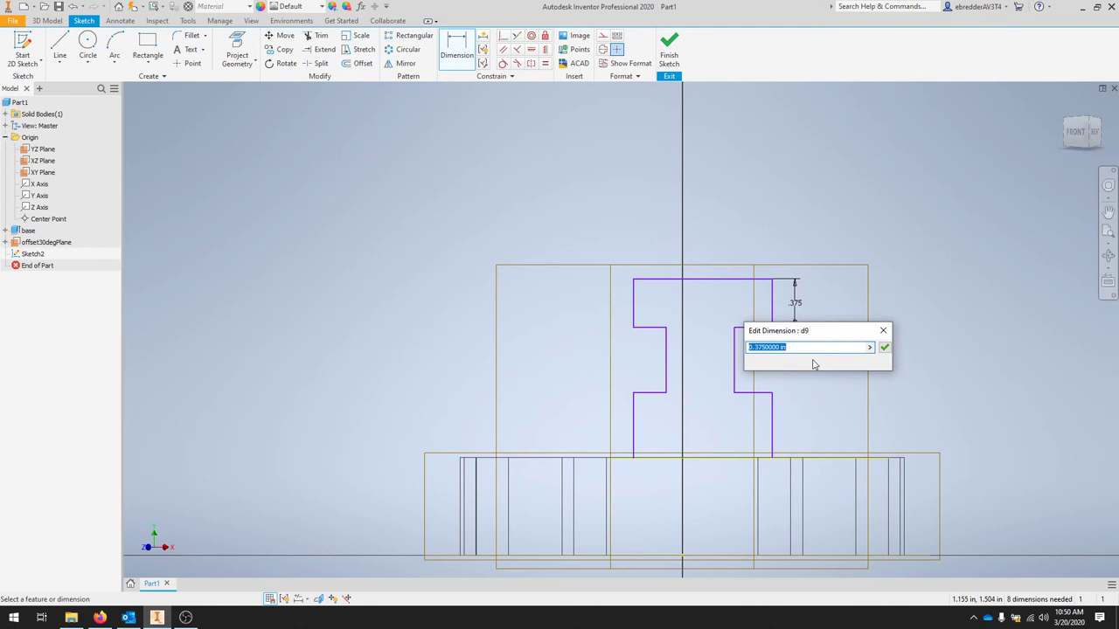
{"action": "type", "text": ".25"}
{"action": "key", "text": "Return"}
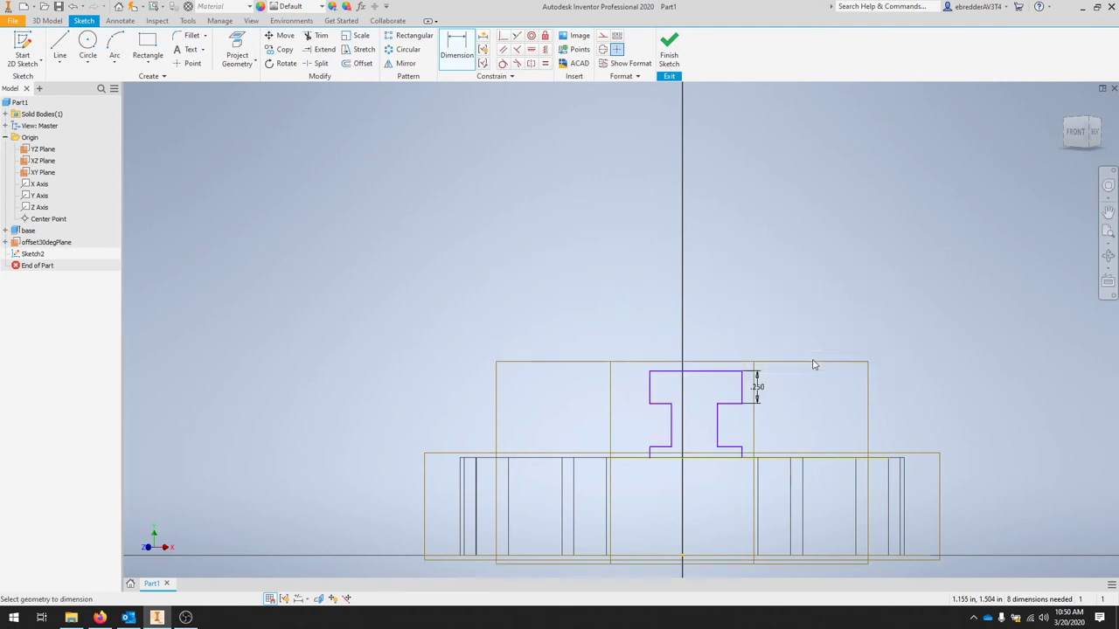
{"action": "scroll", "coordinate": [767, 462], "scroll_direction": "up", "scroll_amount": 3}
{"action": "left_click", "coordinate": [730, 403]}
{"action": "left_click", "coordinate": [752, 416]}
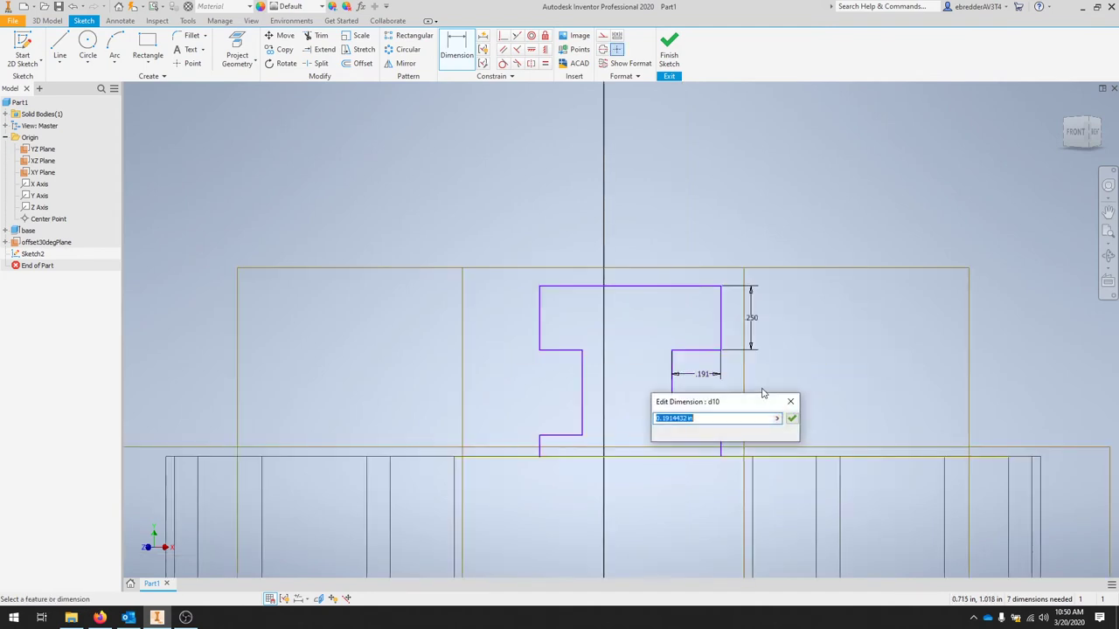
{"action": "type", "text": ".25"}
{"action": "key", "text": "Return"}
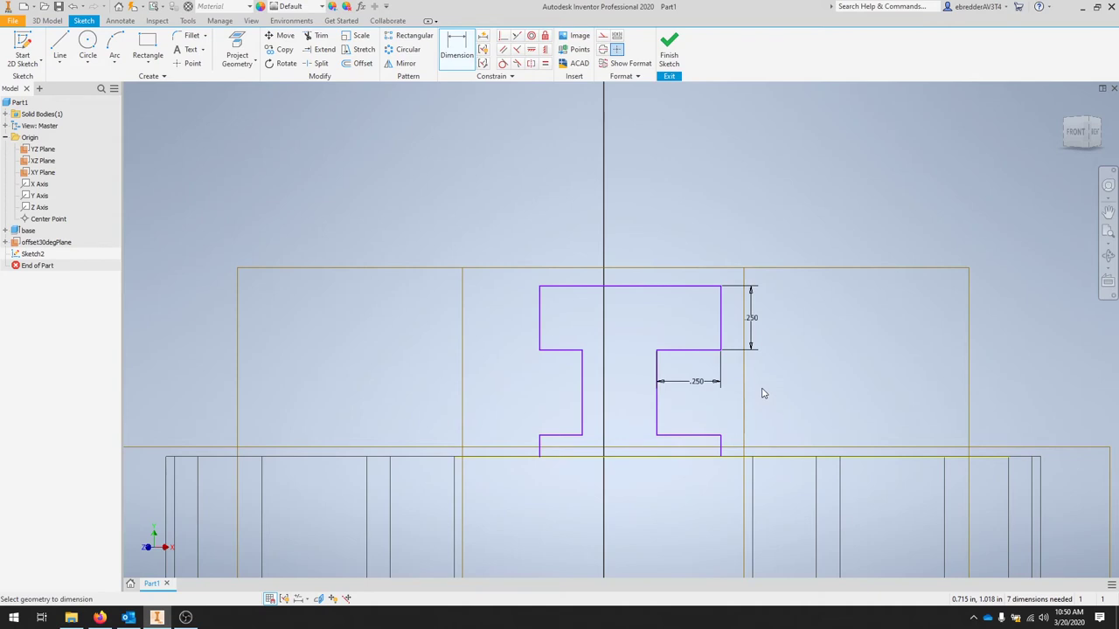
{"action": "left_click", "coordinate": [658, 411]}
{"action": "left_click", "coordinate": [669, 393]}
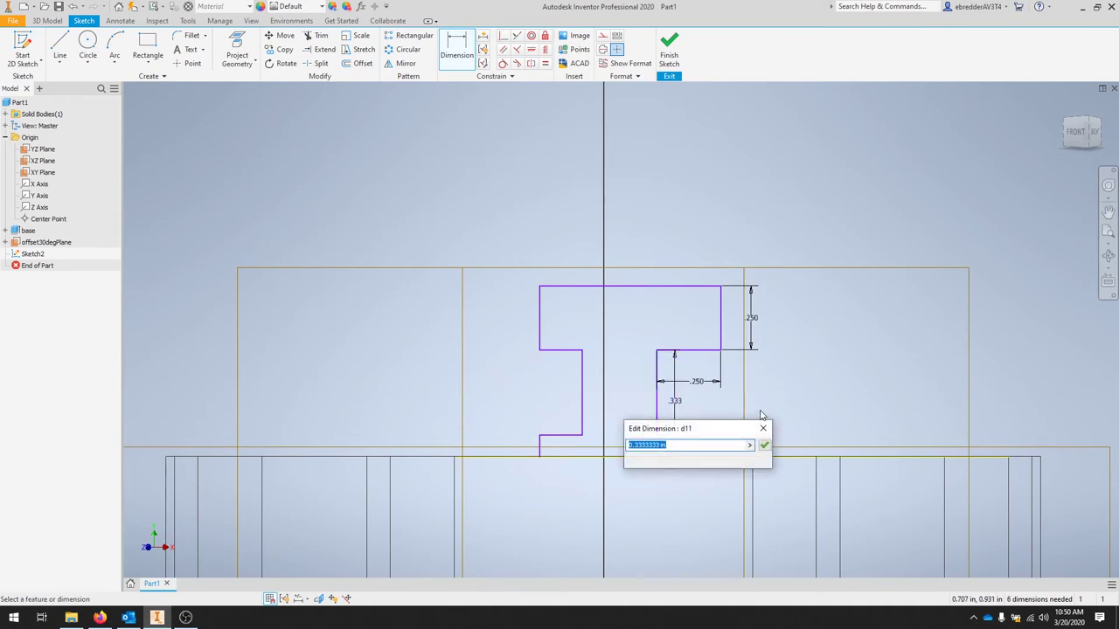
{"action": "type", "text": ".25"}
{"action": "key", "text": "Return"}
Step: Set the lower right edge to .250 and the overall top width to 1.500
{"action": "left_click", "coordinate": [720, 437]}
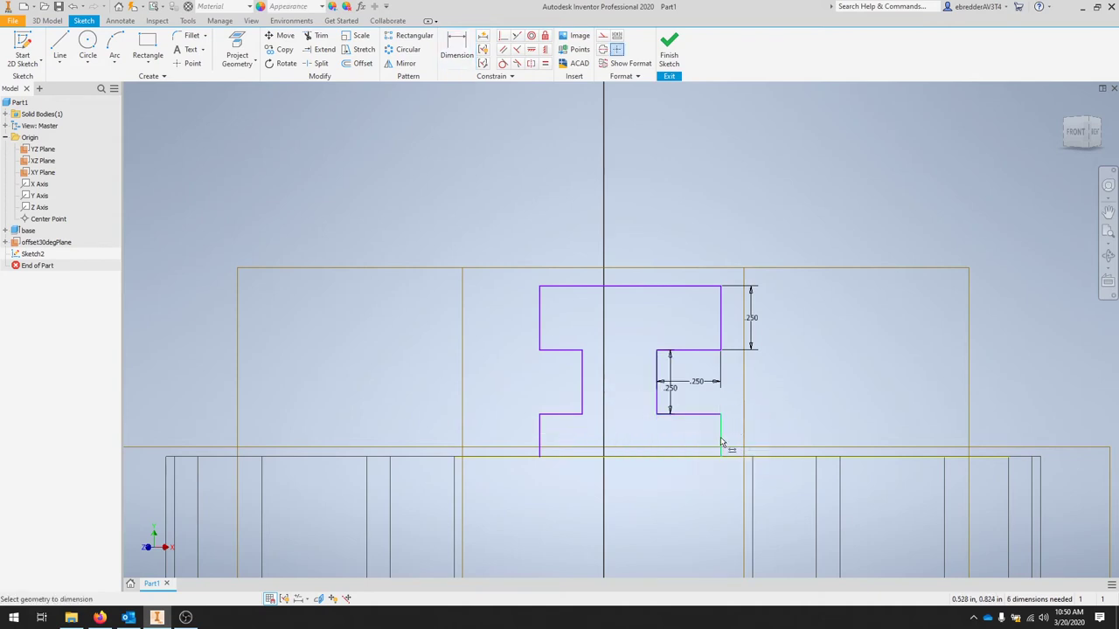
{"action": "left_click", "coordinate": [732, 433]}
{"action": "type", "text": ".25"}
{"action": "key", "text": "Return"}
{"action": "left_click", "coordinate": [629, 264]}
{"action": "left_click", "coordinate": [525, 183]}
{"action": "type", "text": "1.5"}
{"action": "key", "text": "Return"}
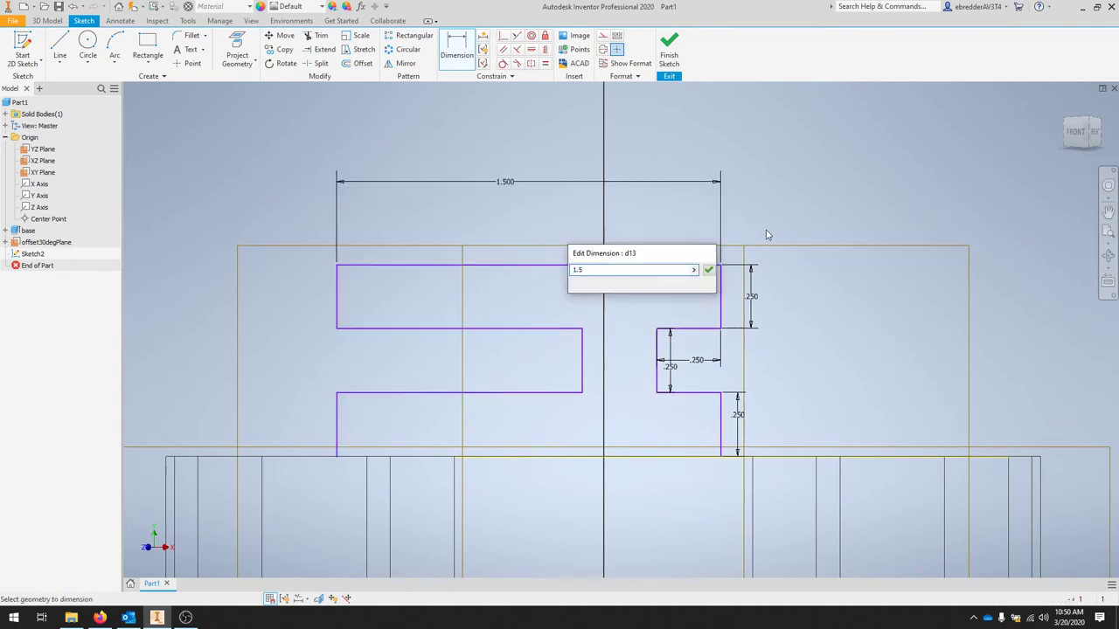
Step: Apply Equal constraints between matching left and right edges, cancelling over-constraint warnings
{"action": "key", "text": "="}
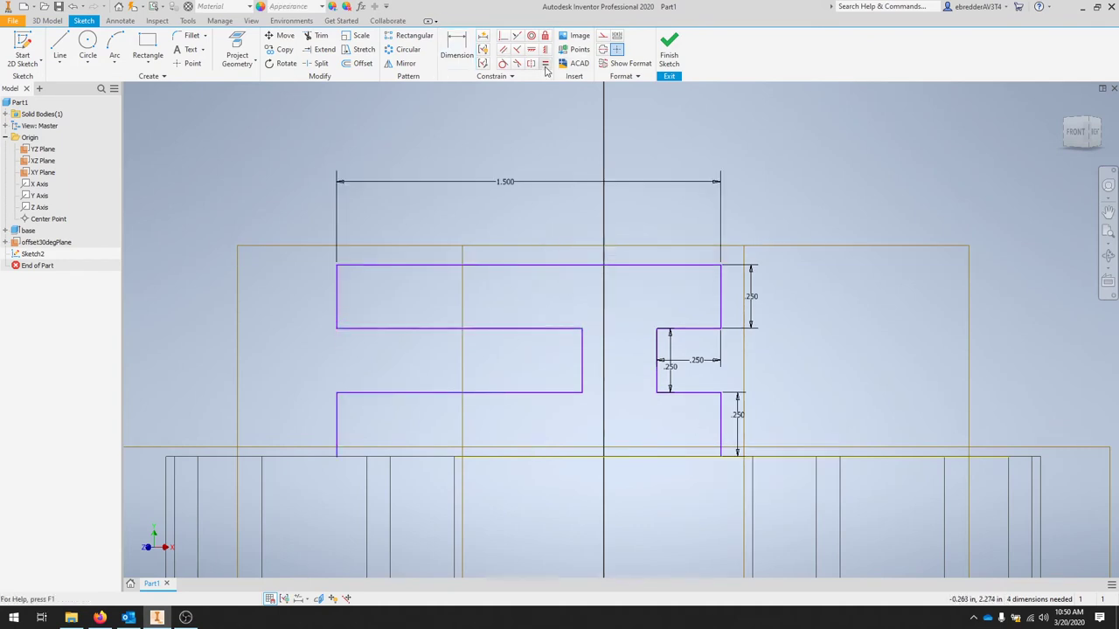
{"action": "left_click", "coordinate": [490, 329]}
{"action": "left_click", "coordinate": [492, 327]}
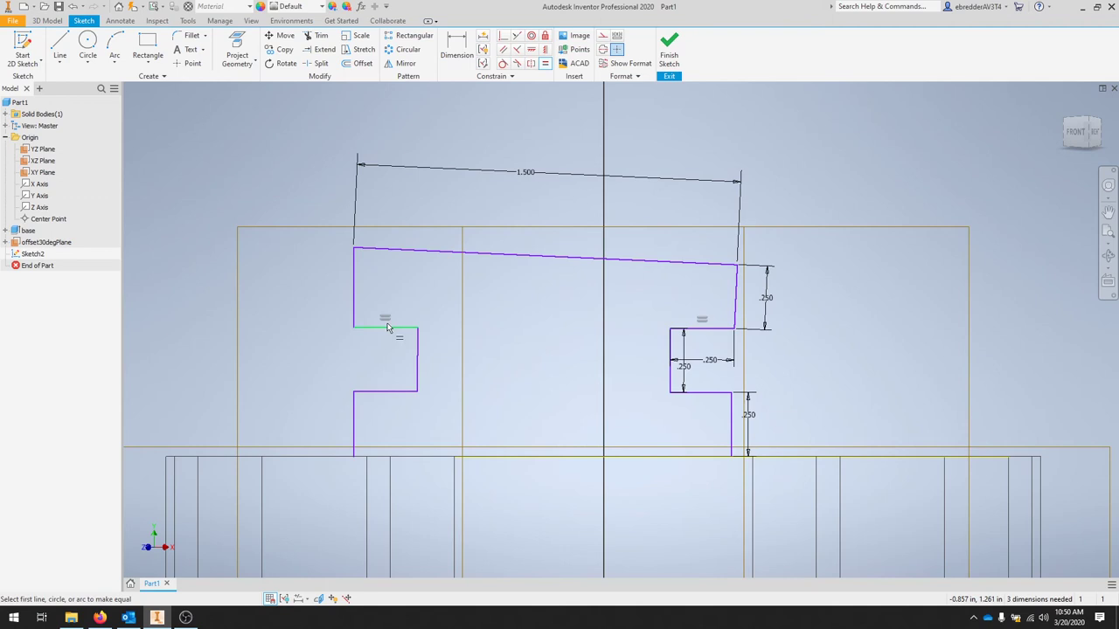
{"action": "left_click", "coordinate": [353, 288]}
{"action": "left_click", "coordinate": [735, 297]}
{"action": "left_click", "coordinate": [353, 424]}
{"action": "left_click", "coordinate": [733, 424]}
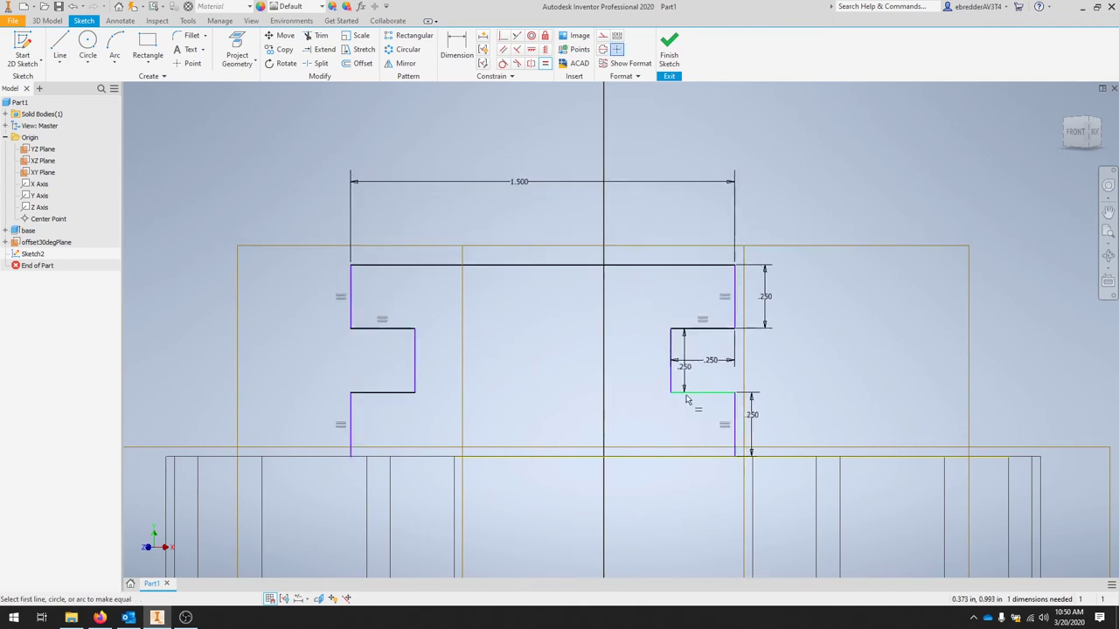
{"action": "left_click", "coordinate": [672, 384]}
{"action": "left_click", "coordinate": [415, 387]}
{"action": "key", "text": "Escape"}
{"action": "left_click", "coordinate": [704, 392]}
{"action": "left_click", "coordinate": [672, 372]}
{"action": "left_click", "coordinate": [254, 111]}
{"action": "key", "text": "d"}
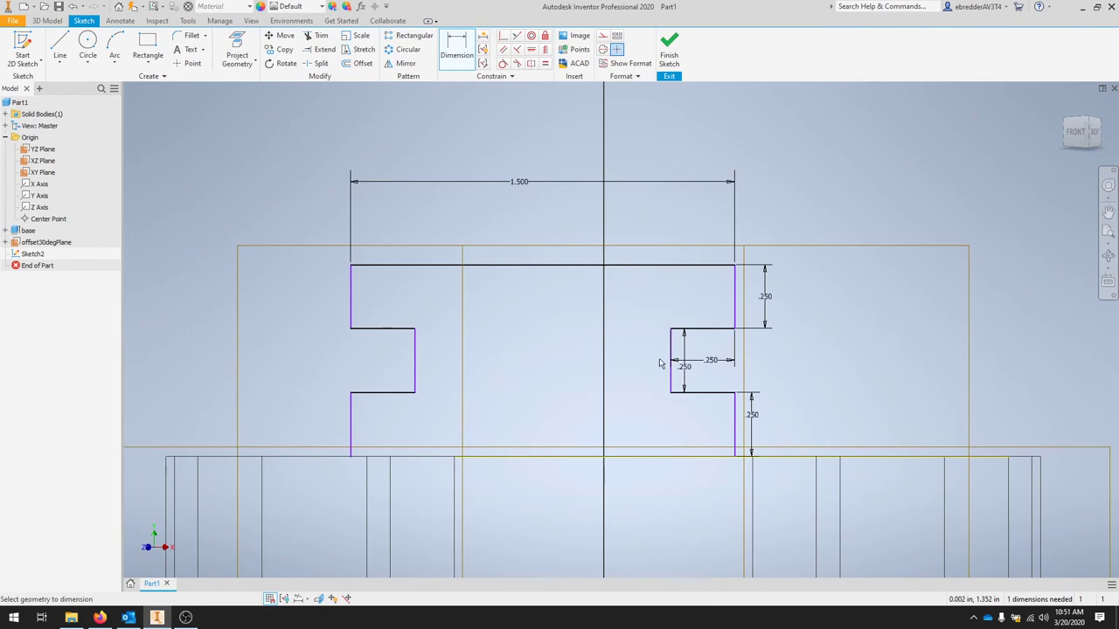
Step: Dimension the profile's right edge .750 from the Y Axis to fully constrain Sketch2
{"action": "key", "text": "F6"}
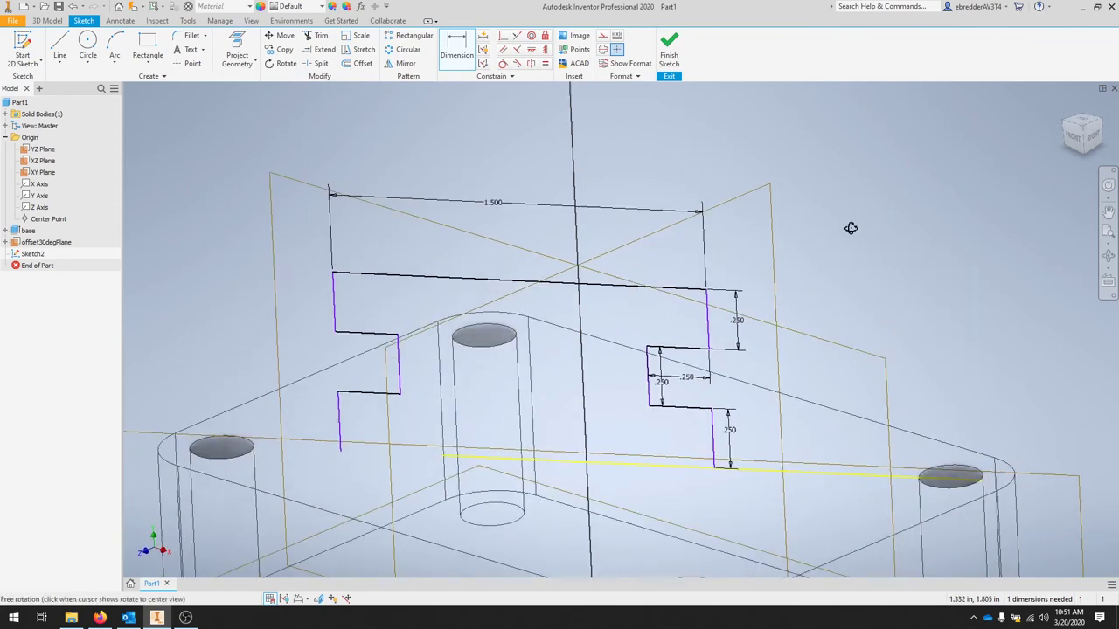
{"action": "left_click", "coordinate": [39, 207]}
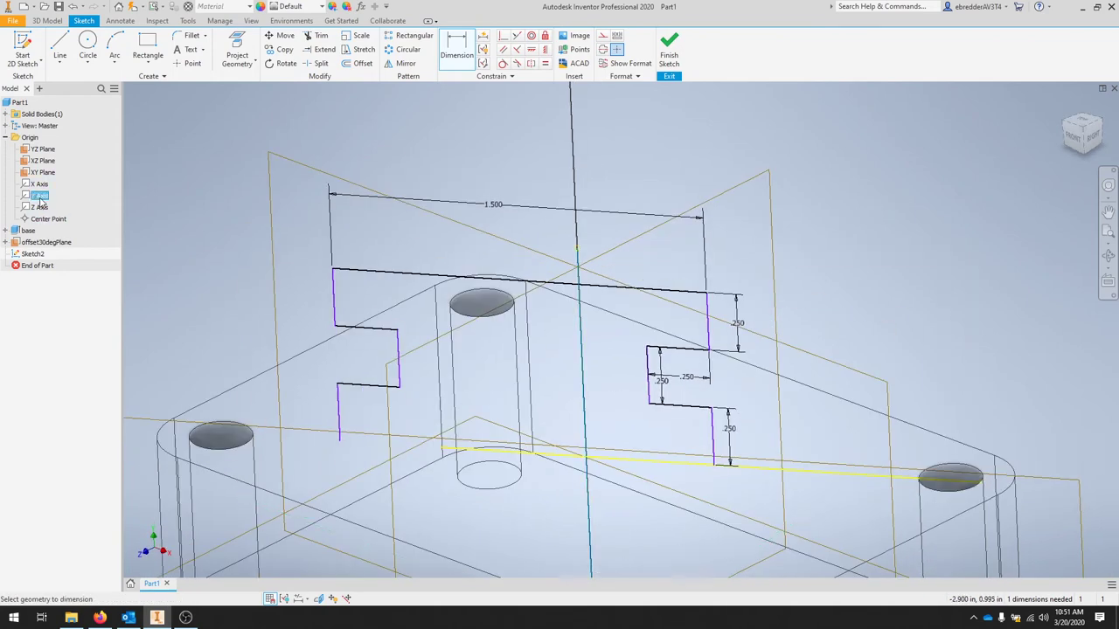
{"action": "left_click", "coordinate": [708, 323]}
{"action": "left_click", "coordinate": [639, 179]}
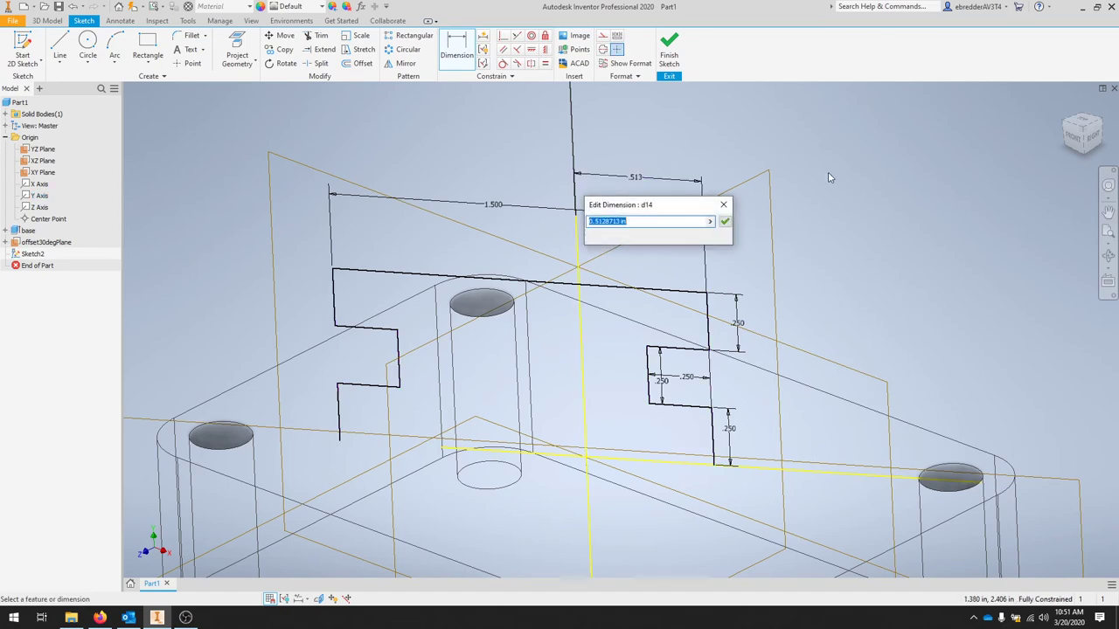
{"action": "type", "text": ".75"}
{"action": "key", "text": "Return"}
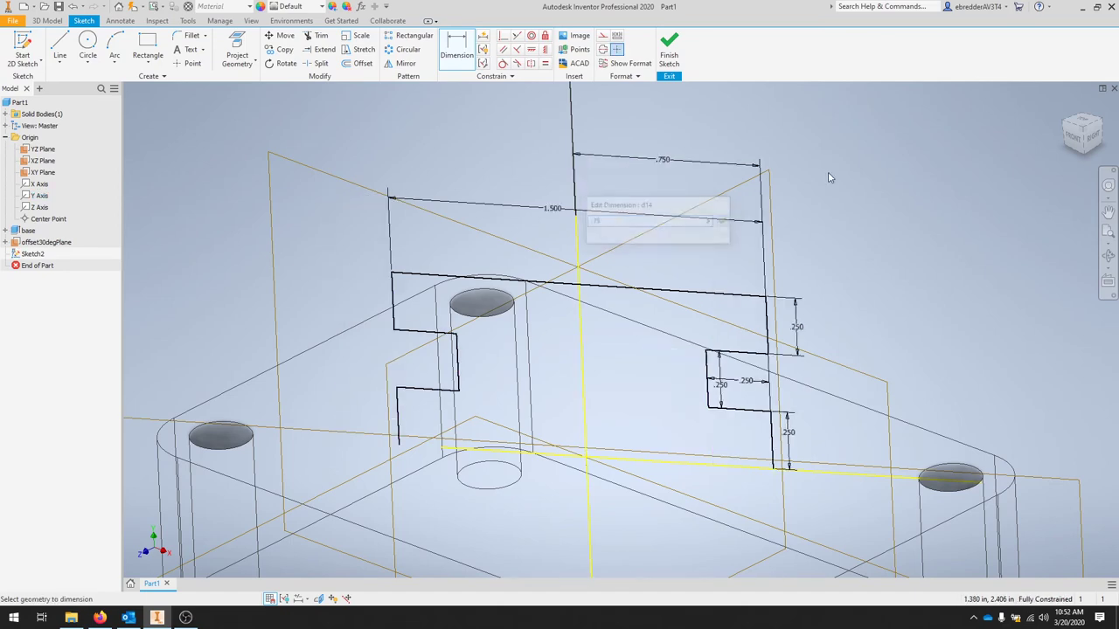
{"action": "scroll", "coordinate": [634, 489], "scroll_direction": "down", "scroll_amount": 3}
{"action": "scroll", "coordinate": [639, 497], "scroll_direction": "up", "scroll_amount": 5}
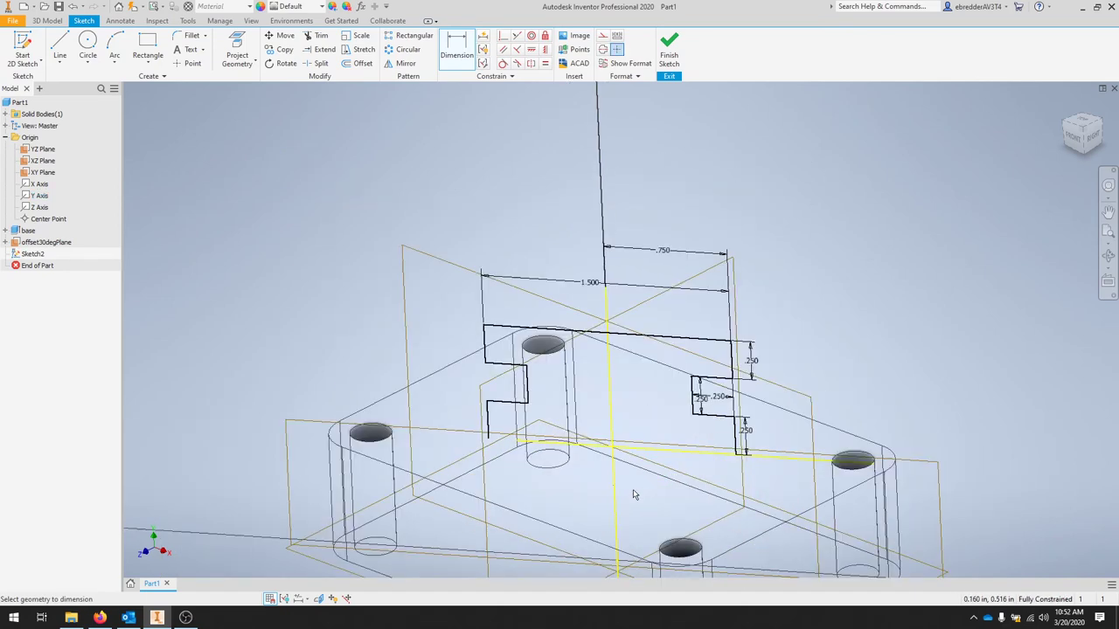
{"action": "scroll", "coordinate": [632, 487], "scroll_direction": "down", "scroll_amount": 2}
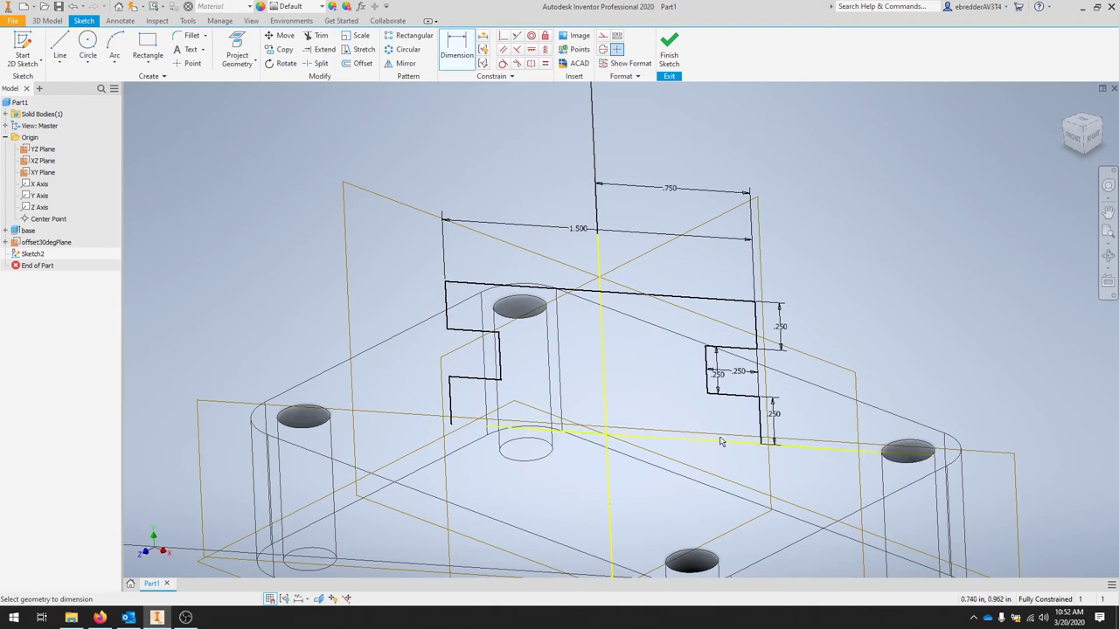
Step: Draw a 1.500 in line closing the bottom of the profile along the base plate
{"action": "left_click", "coordinate": [59, 46]}
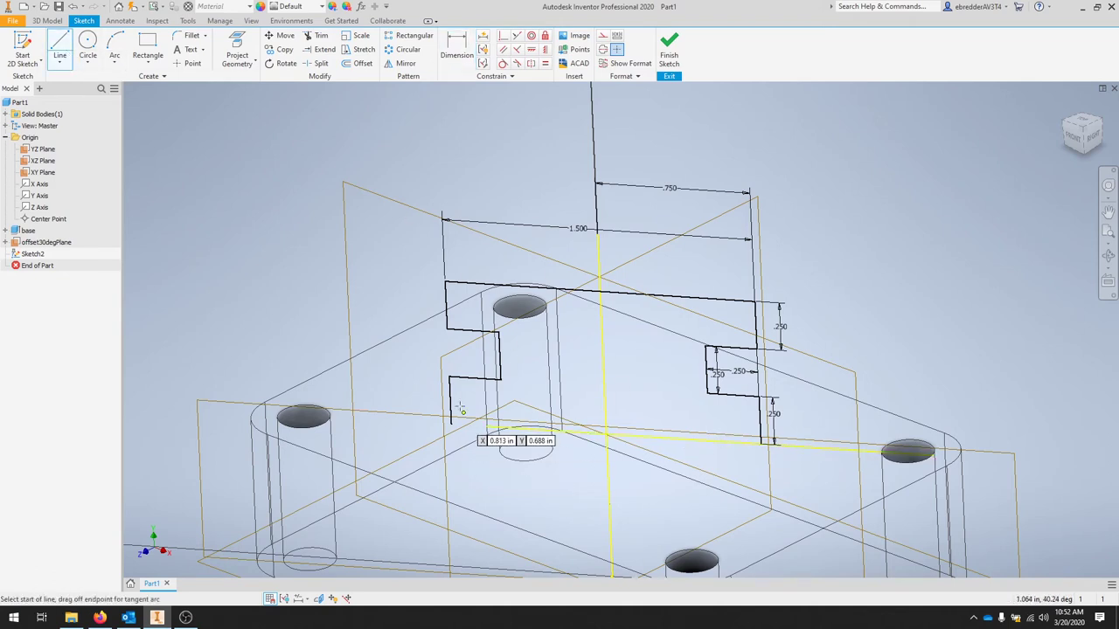
{"action": "key", "text": "Escape"}
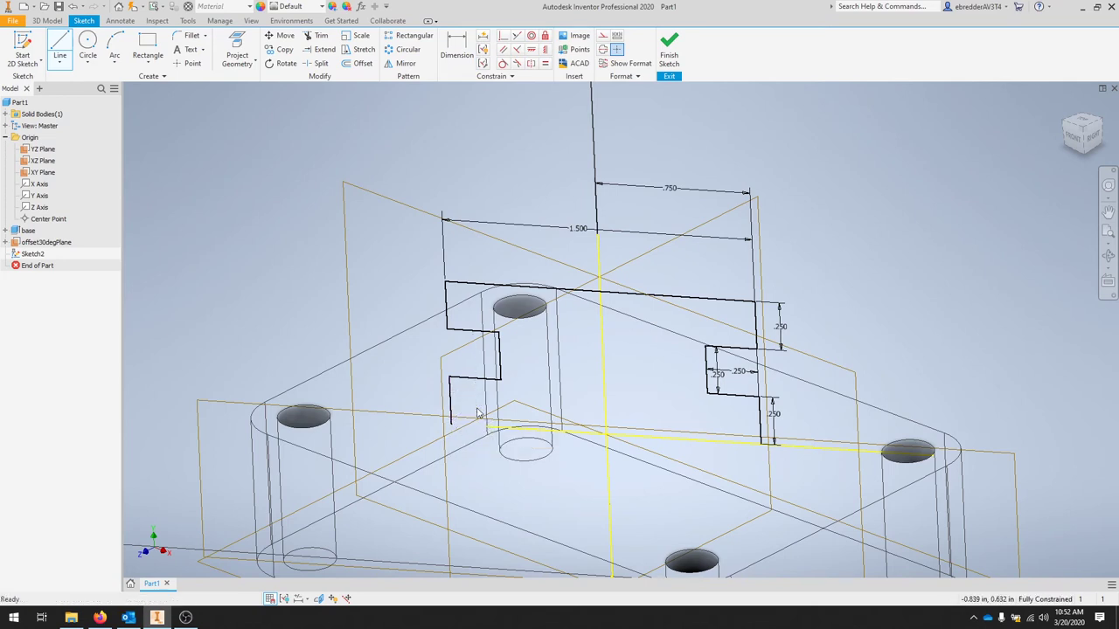
{"action": "key", "text": "l"}
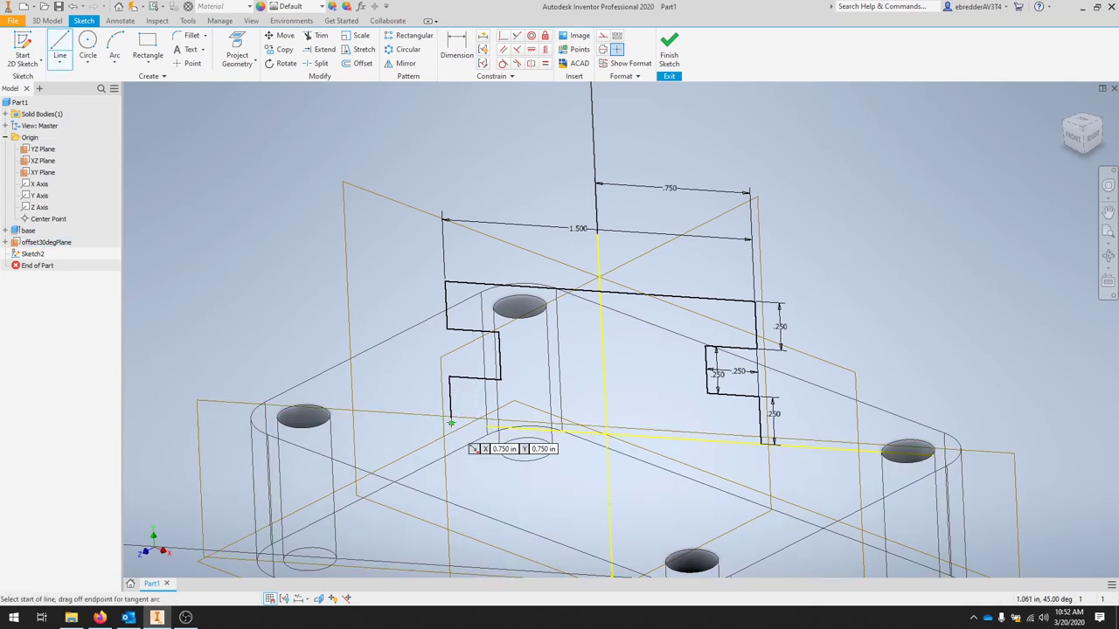
{"action": "left_click", "coordinate": [452, 423]}
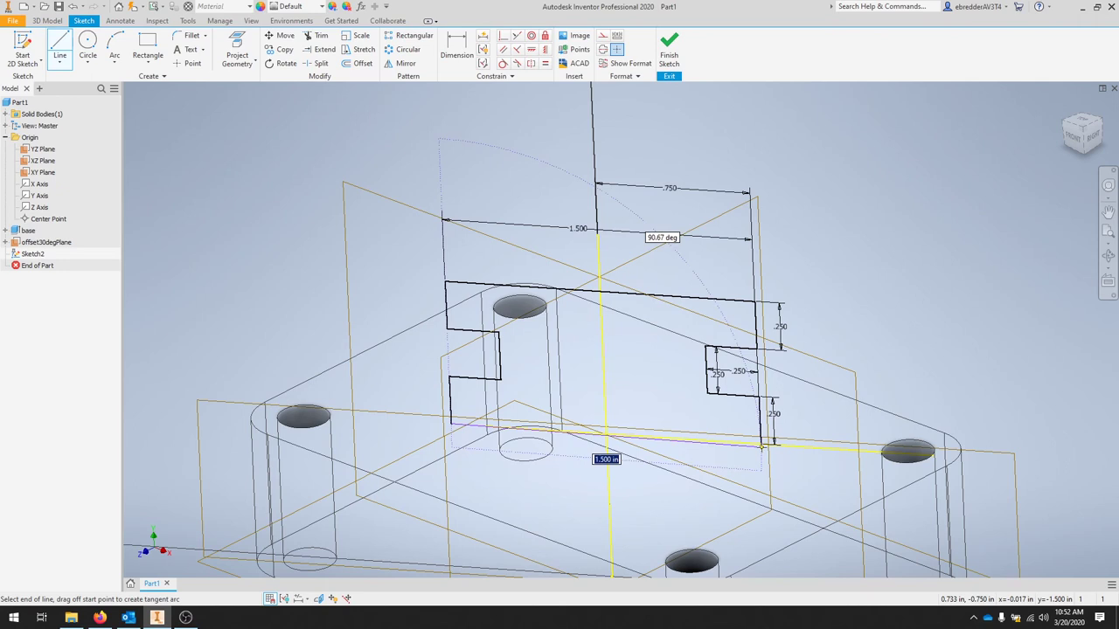
{"action": "left_click", "coordinate": [784, 469]}
{"action": "key", "text": "Escape"}
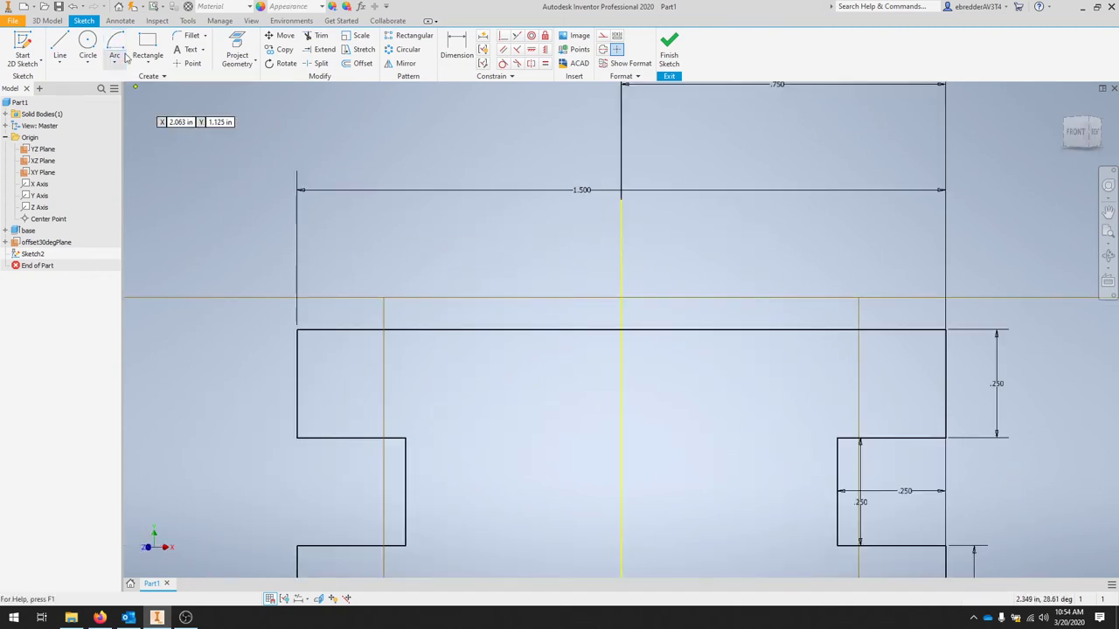
Step: Delete the flat top line of the bracket profile
{"action": "left_click", "coordinate": [118, 67]}
{"action": "left_click", "coordinate": [116, 59]}
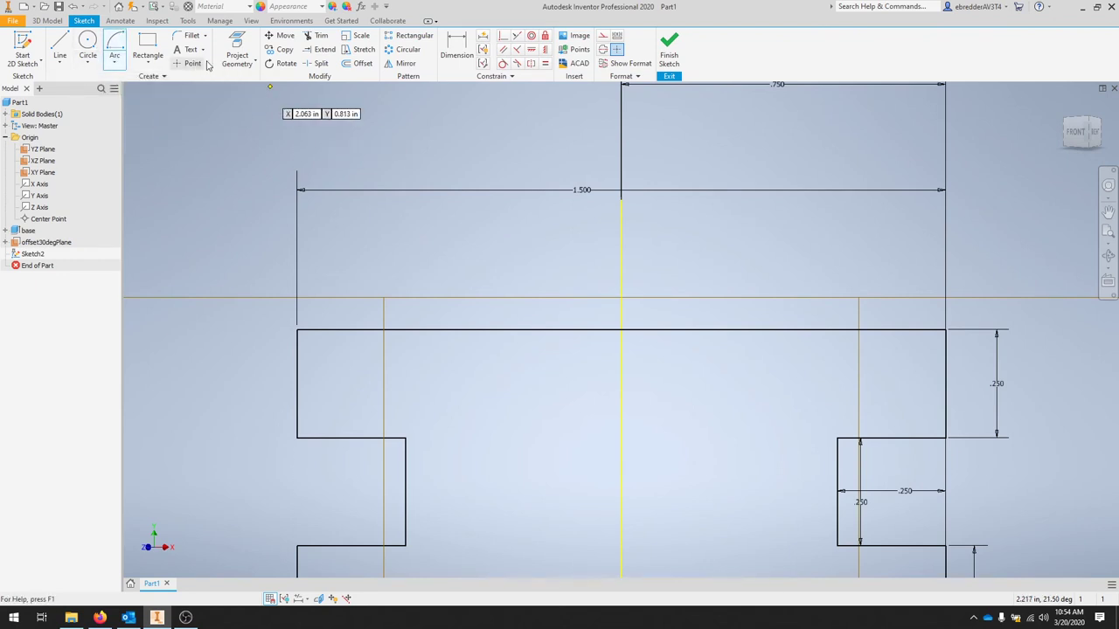
{"action": "key", "text": "Escape"}
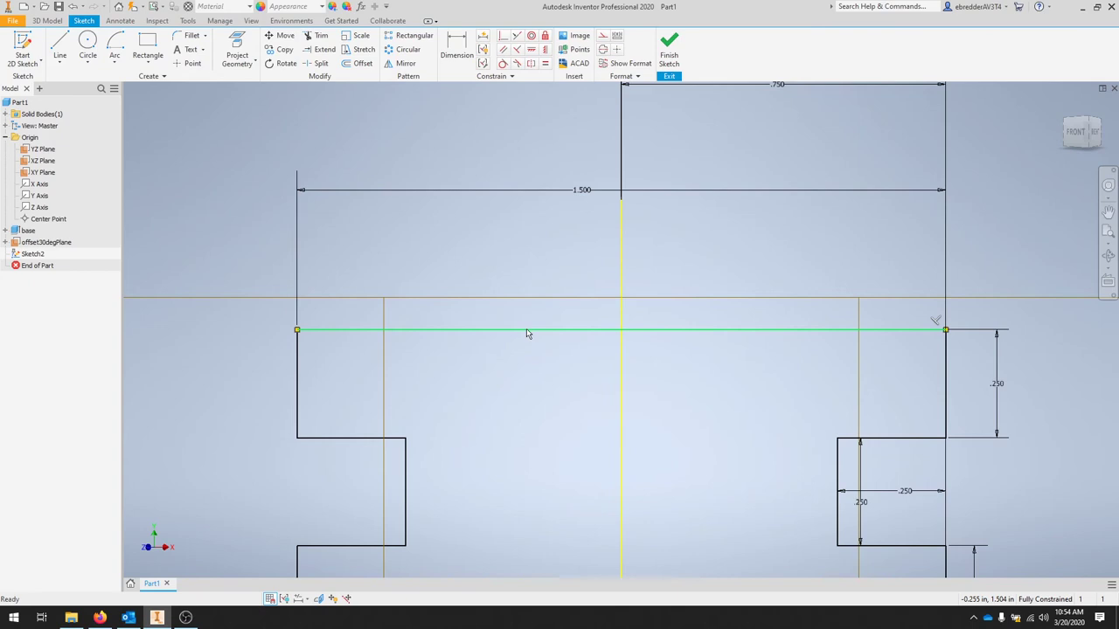
{"action": "left_click", "coordinate": [526, 331]}
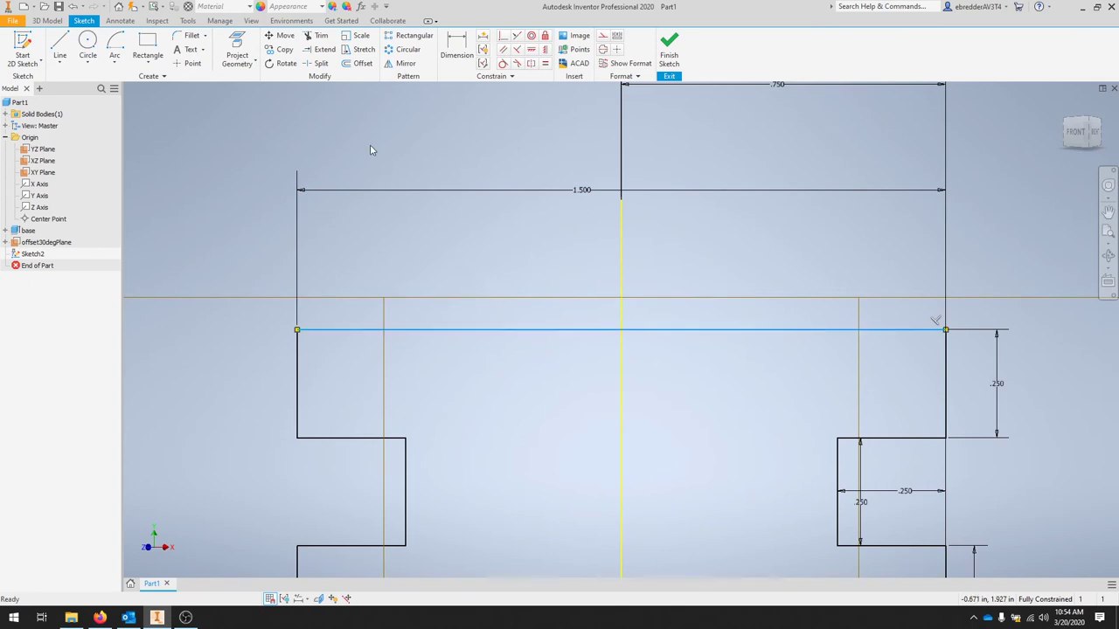
{"action": "key", "text": "Delete"}
Step: Draw a centre-point arc between the side lines and dimension its radius to 0.750 in
{"action": "left_click", "coordinate": [115, 61]}
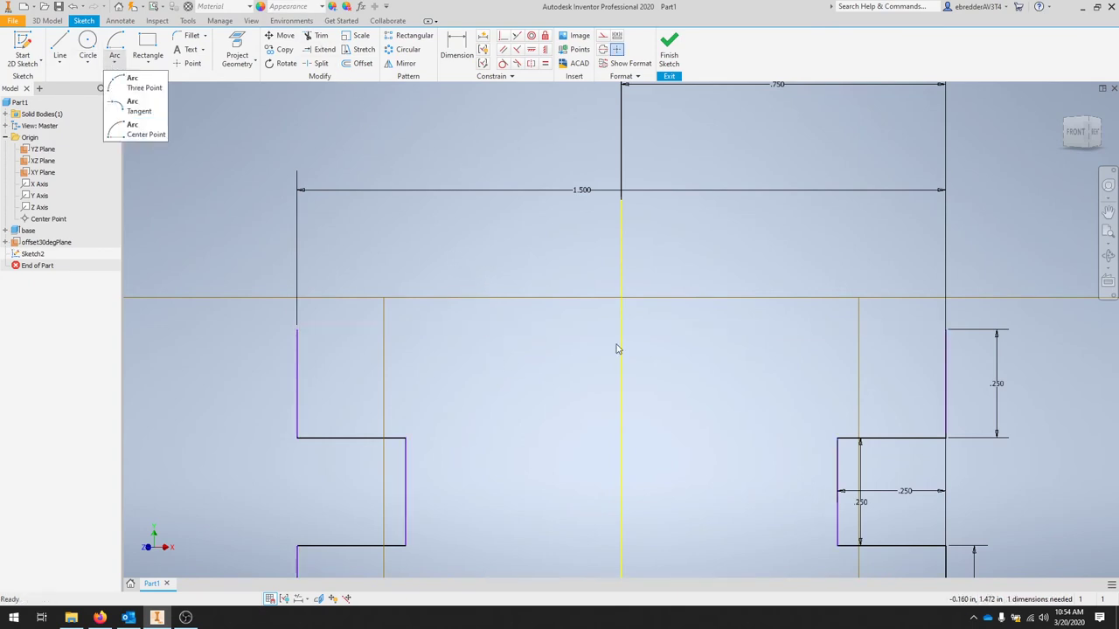
{"action": "left_click", "coordinate": [135, 130]}
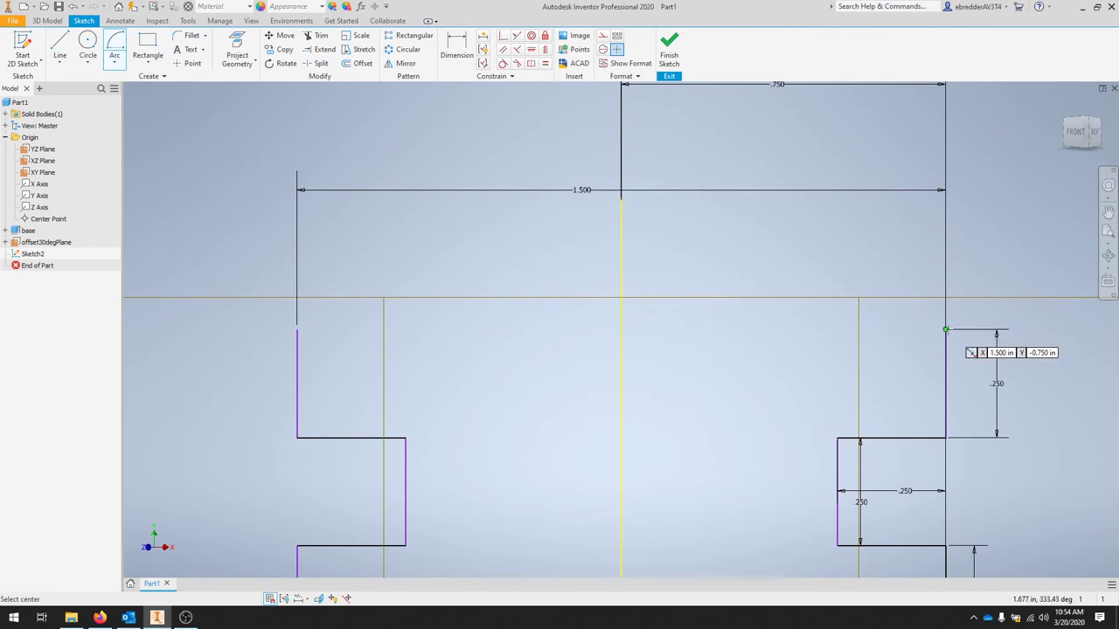
{"action": "left_click", "coordinate": [621, 329]}
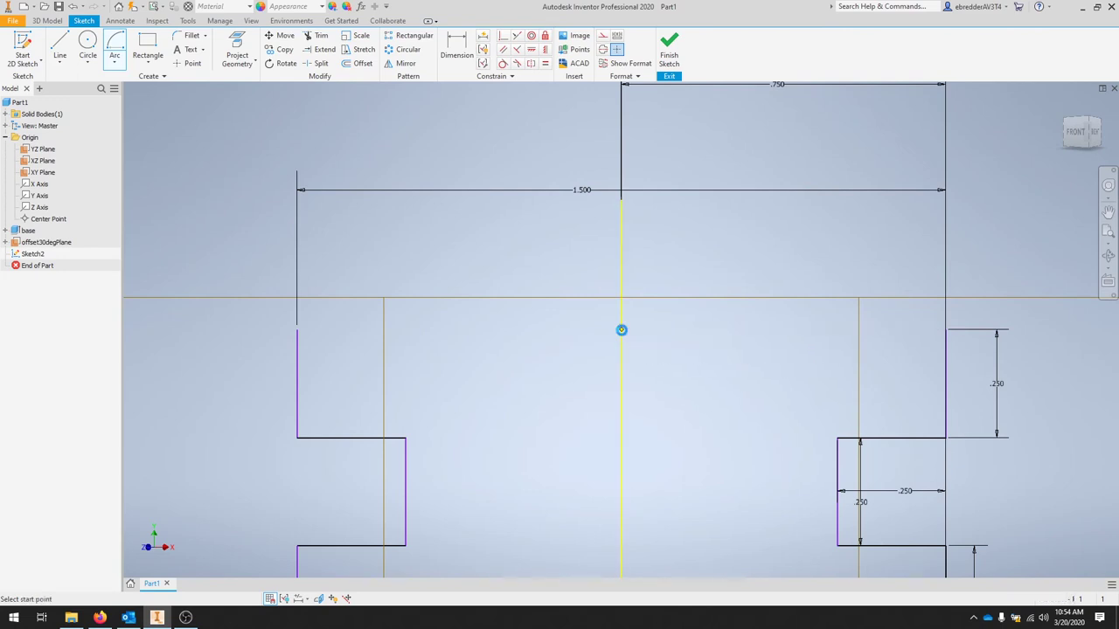
{"action": "left_click", "coordinate": [298, 329]}
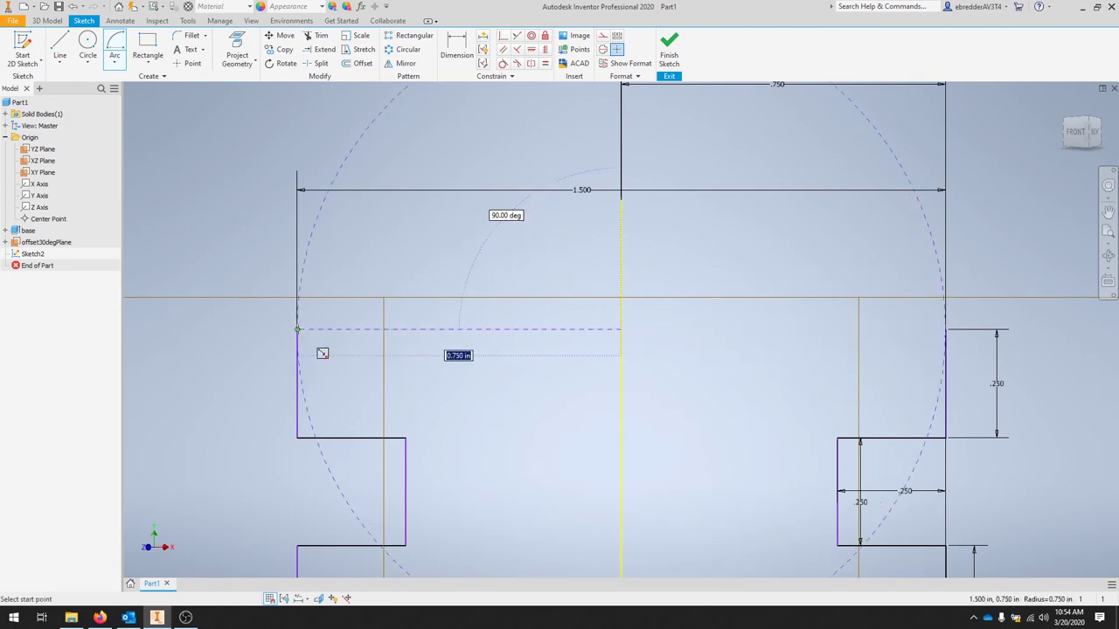
{"action": "left_click", "coordinate": [945, 329]}
{"action": "scroll", "coordinate": [743, 328], "scroll_direction": "down", "scroll_amount": 5}
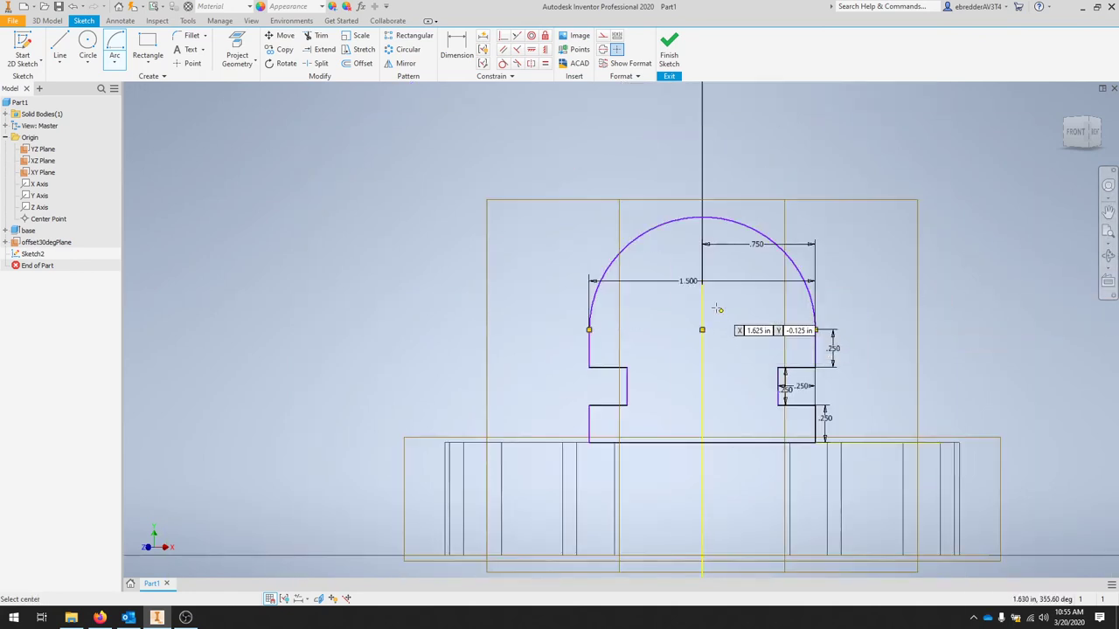
{"action": "scroll", "coordinate": [716, 308], "scroll_direction": "up", "scroll_amount": 3}
{"action": "key", "text": "d"}
{"action": "left_click", "coordinate": [559, 181]}
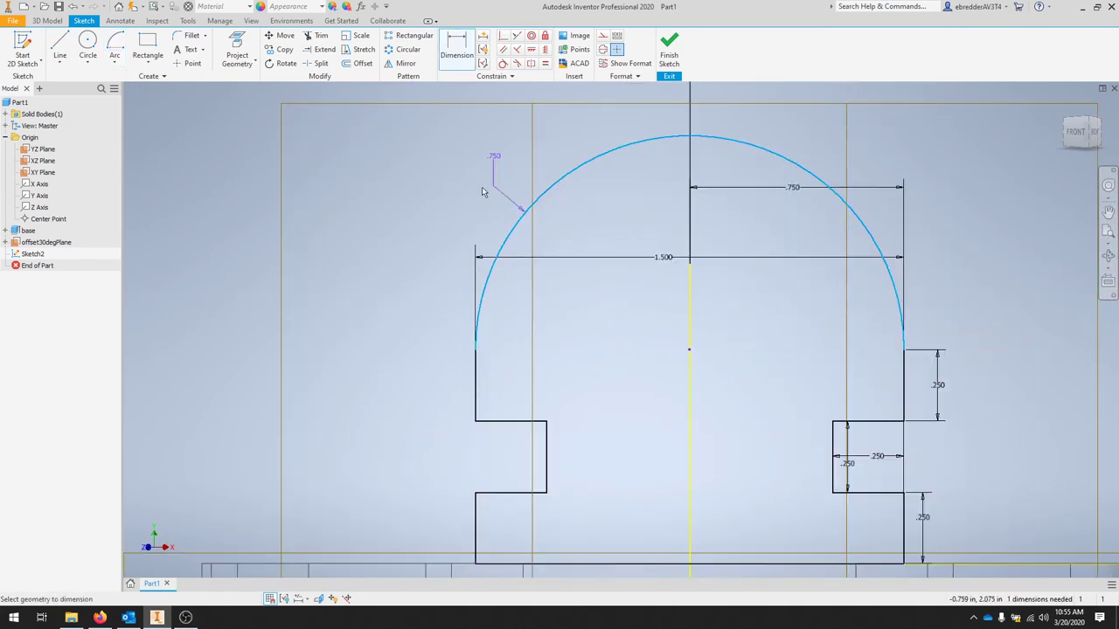
{"action": "left_click", "coordinate": [376, 178]}
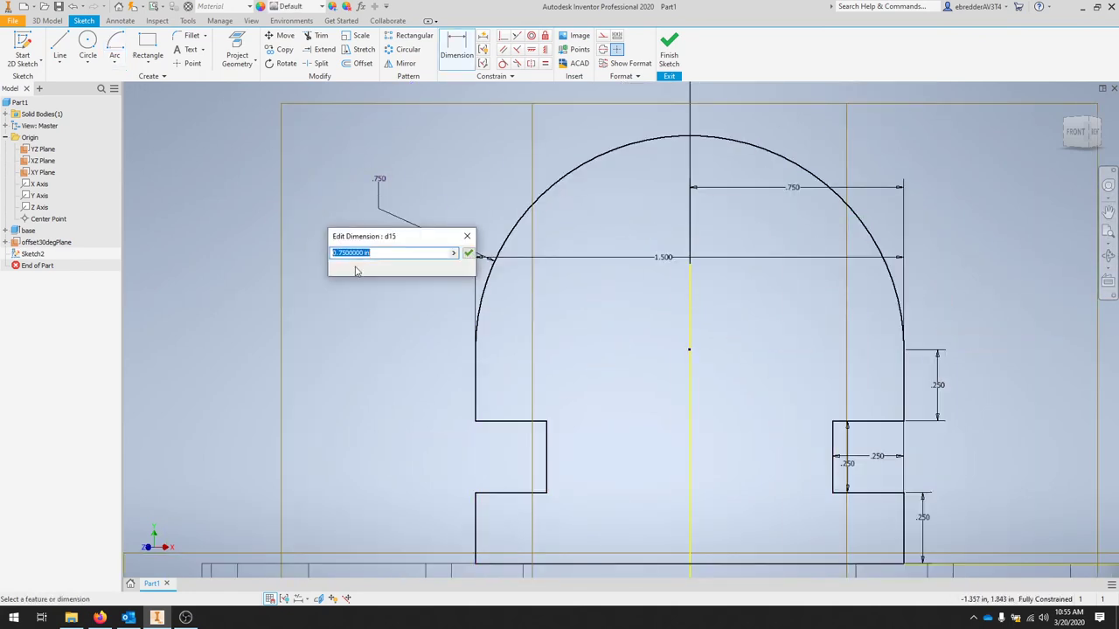
{"action": "left_click", "coordinate": [467, 253]}
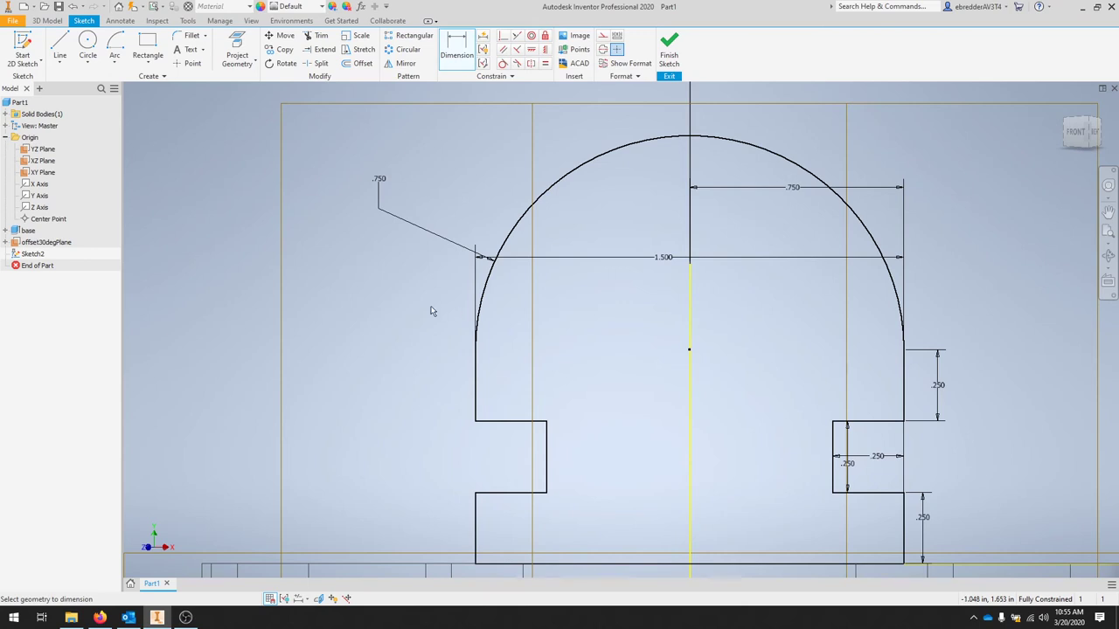
Step: Draw a .750 diameter circle at the top arc's centre and recentre the sketch in view
{"action": "left_click", "coordinate": [88, 42]}
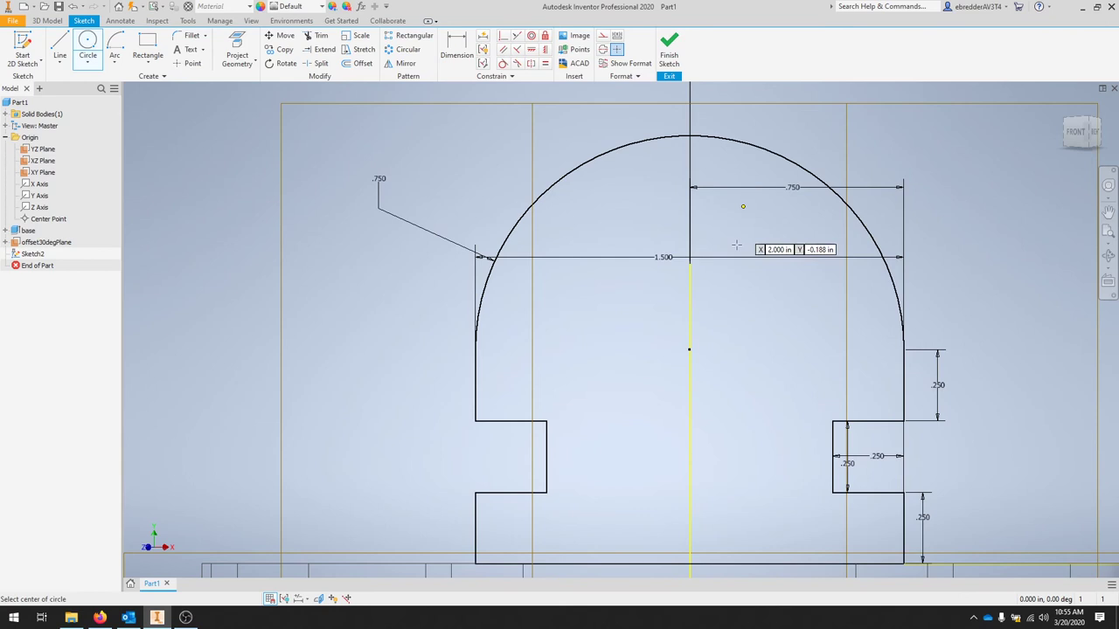
{"action": "left_click", "coordinate": [689, 349]}
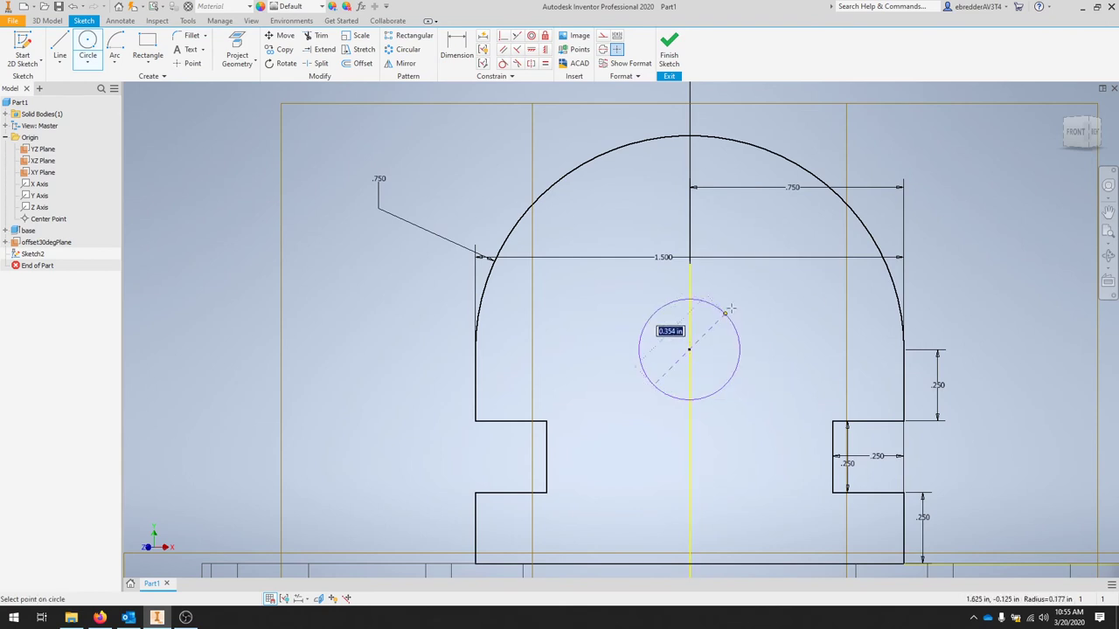
{"action": "type", "text": ".75"}
{"action": "key", "text": "Return"}
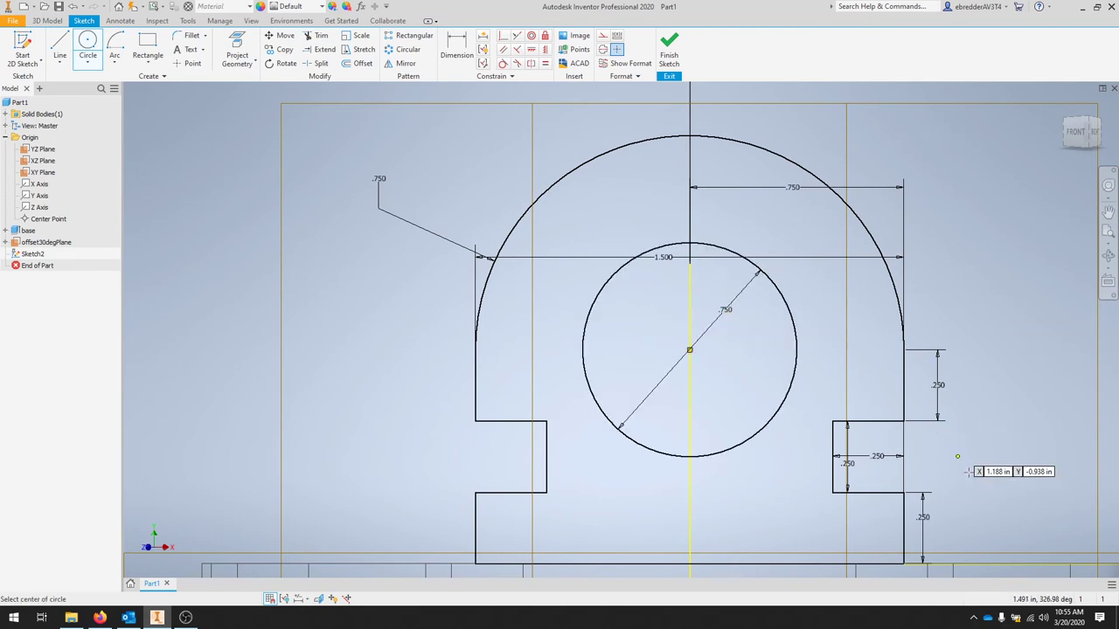
{"action": "scroll", "coordinate": [1024, 380], "scroll_direction": "down", "scroll_amount": 3}
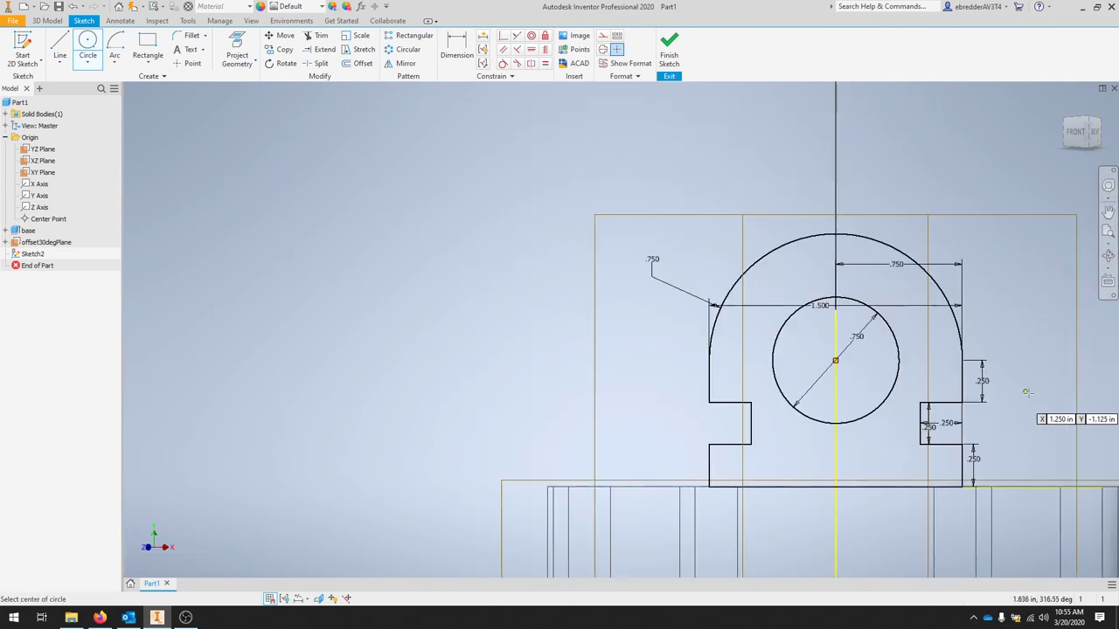
{"action": "middle_click_drag", "start_coordinate": [1023, 375], "coordinate": [785, 350]}
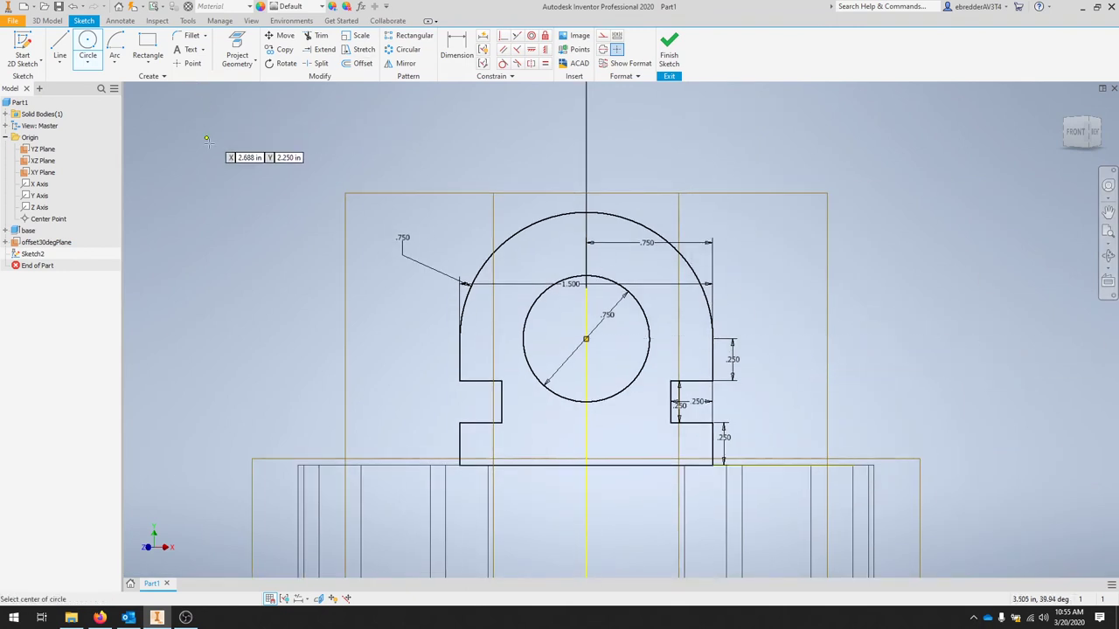
Step: Extrude both bracket regions of Sketch2 symmetrically 1 in, leaving the bore open
{"action": "key", "text": "e"}
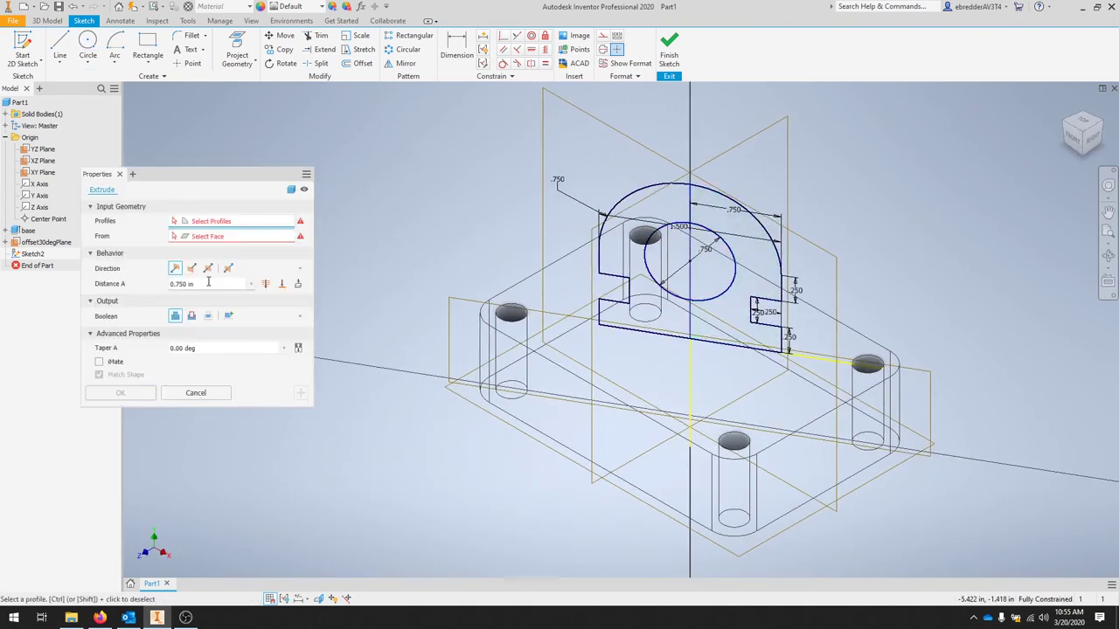
{"action": "left_click", "coordinate": [208, 270]}
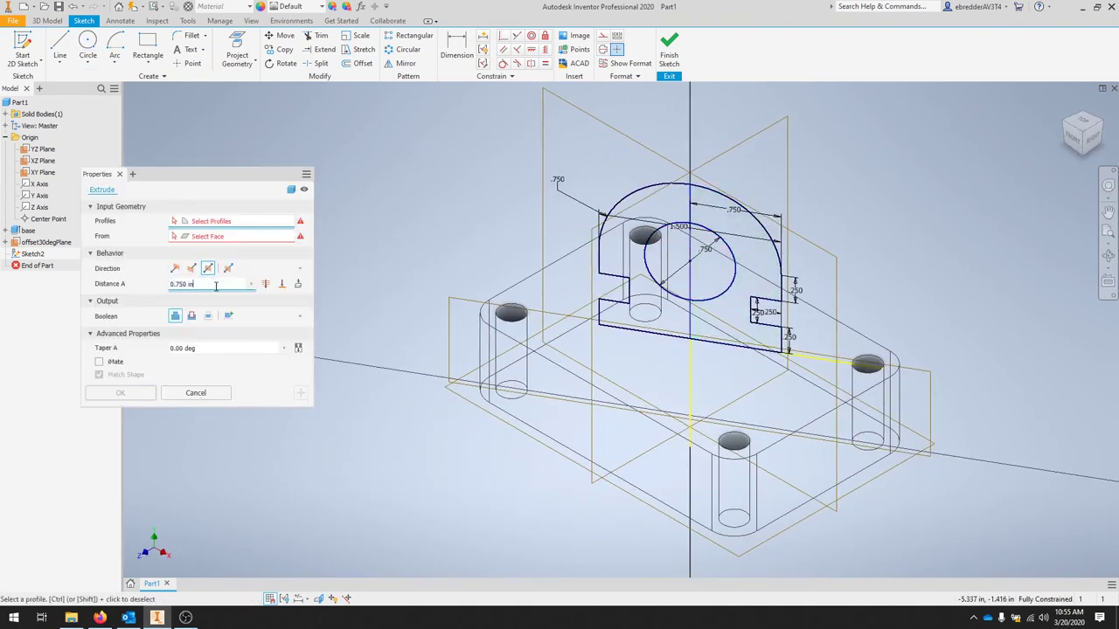
{"action": "type", "text": "1"}
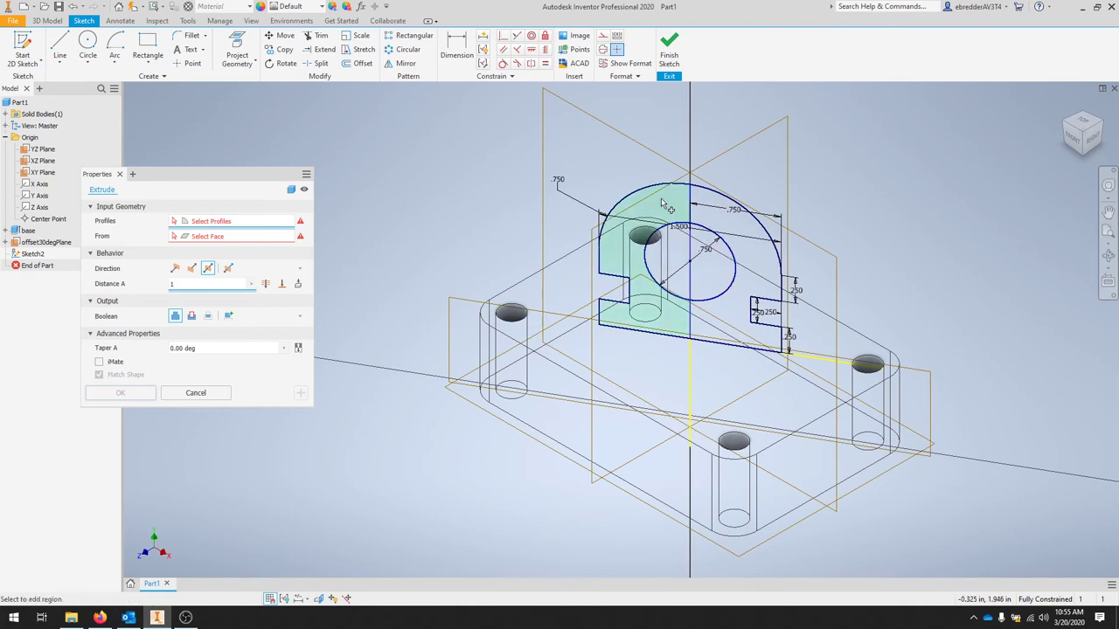
{"action": "left_click", "coordinate": [724, 229]}
{"action": "left_click", "coordinate": [727, 230]}
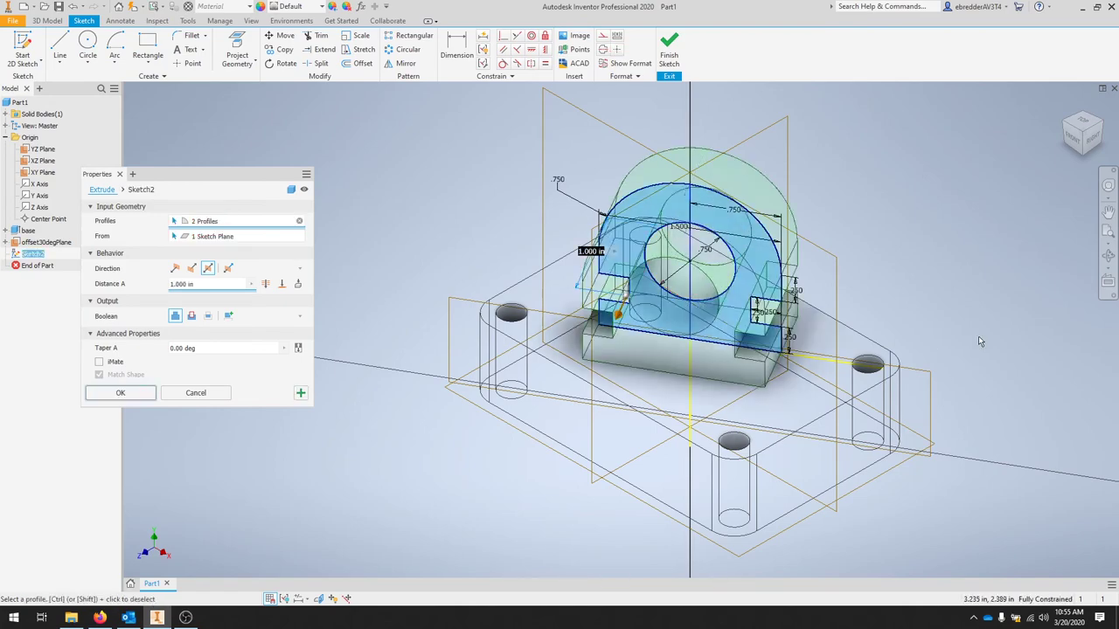
{"action": "middle_click_drag", "start_coordinate": [979, 269], "coordinate": [985, 295], "text": "shift"}
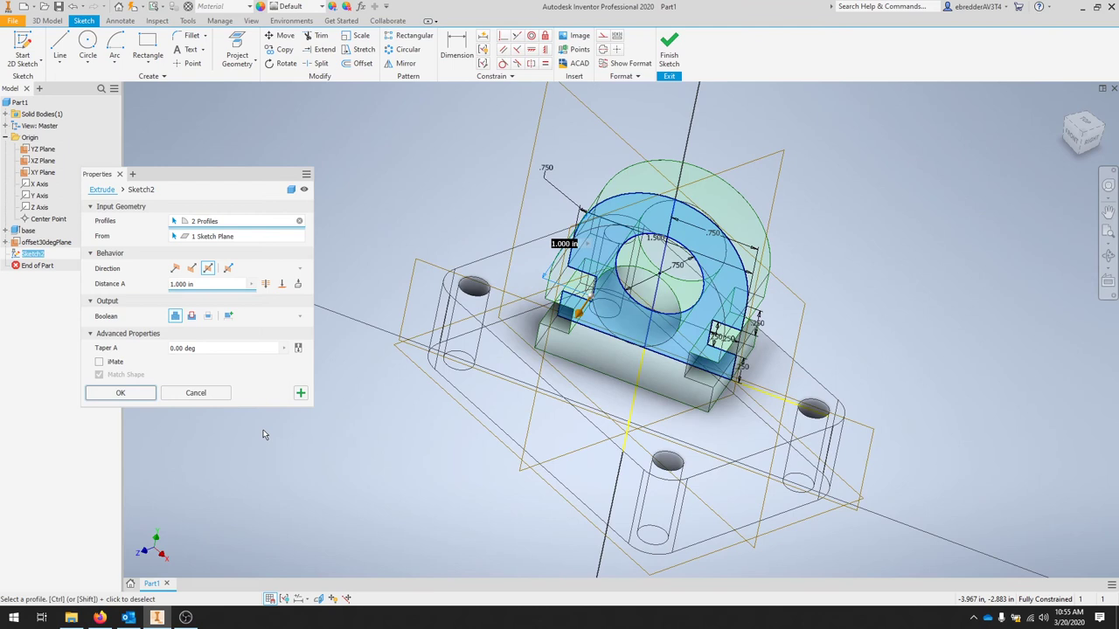
{"action": "left_click", "coordinate": [144, 394]}
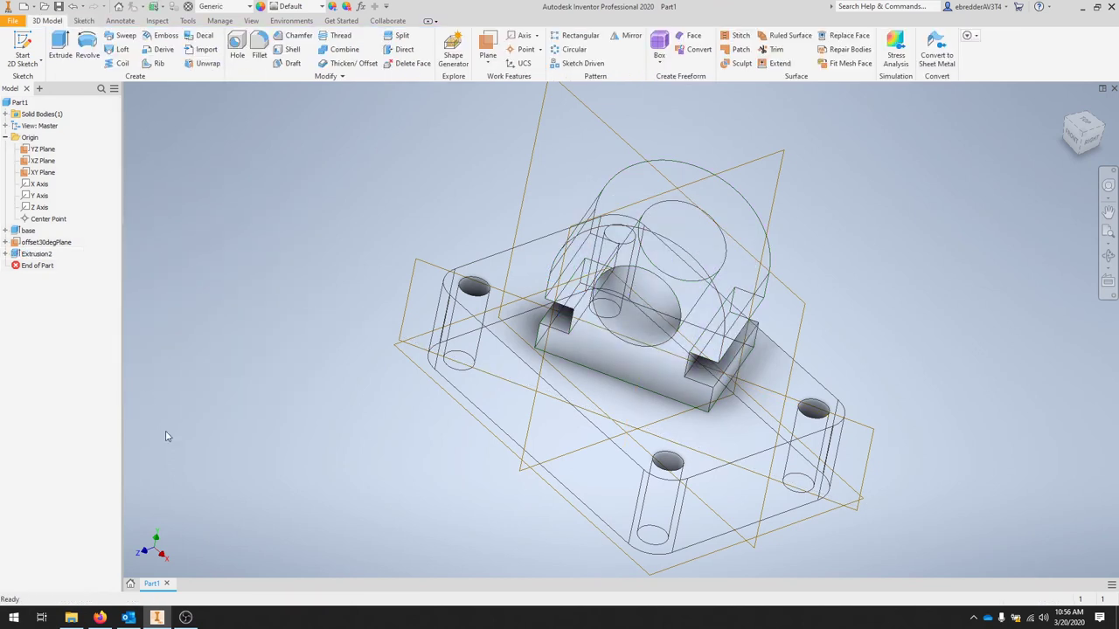
Step: Switch the part's visual style to Shaded with Edges
{"action": "left_click", "coordinate": [251, 20]}
{"action": "left_click", "coordinate": [214, 54]}
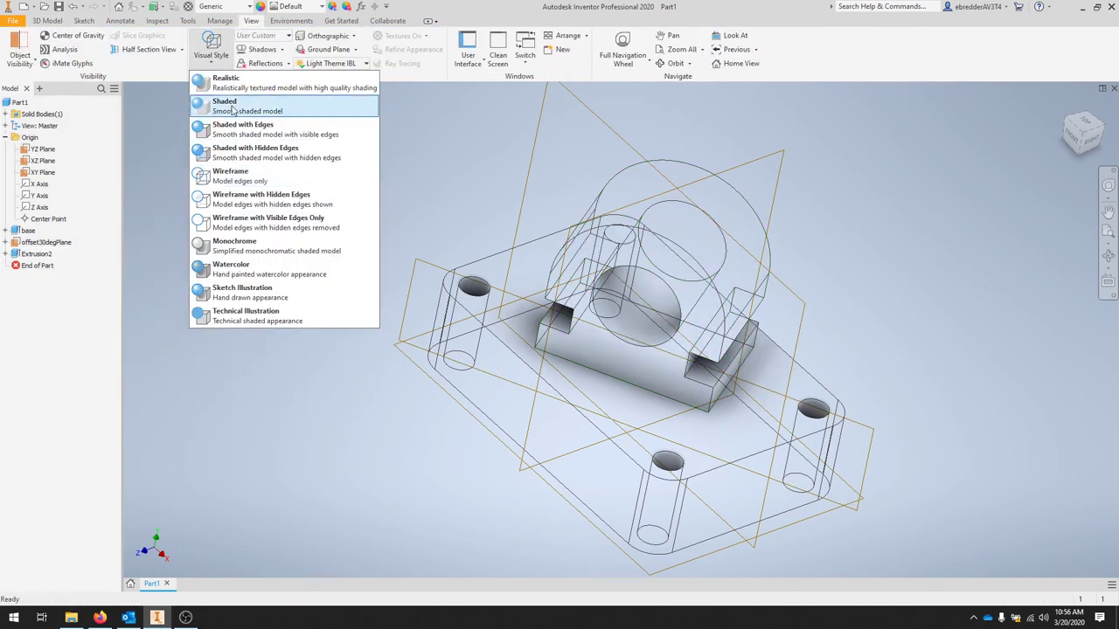
{"action": "left_click", "coordinate": [317, 131]}
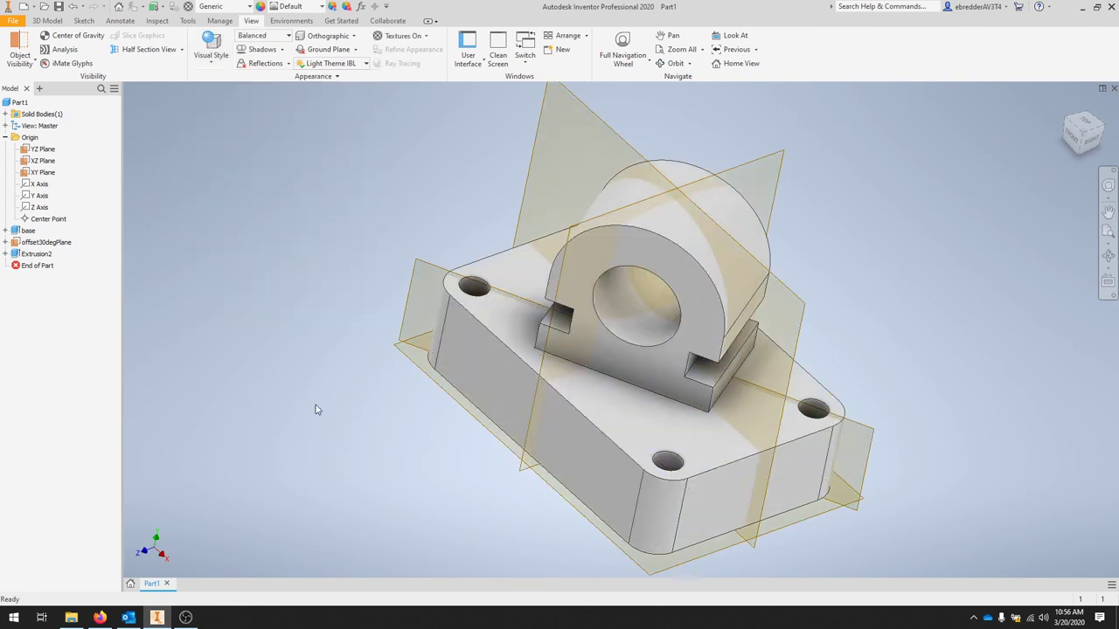
Step: Hide all origin planes and axes, plus the offset30degPlane work plane
{"action": "left_click", "coordinate": [44, 151]}
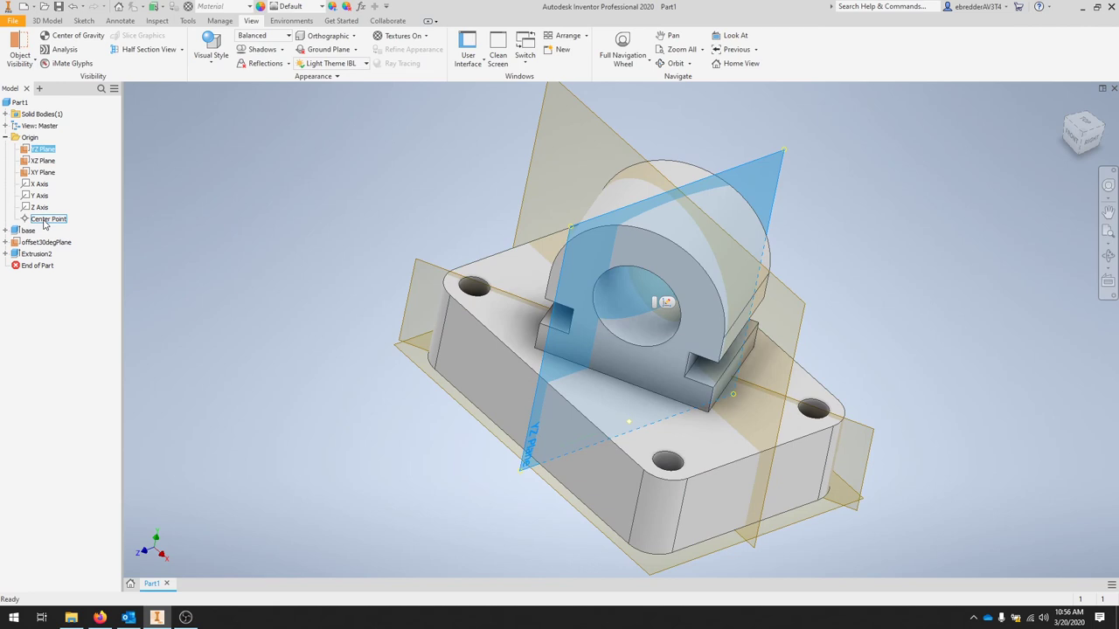
{"action": "left_click", "coordinate": [44, 220], "text": "shift"}
{"action": "right_click", "coordinate": [46, 221]}
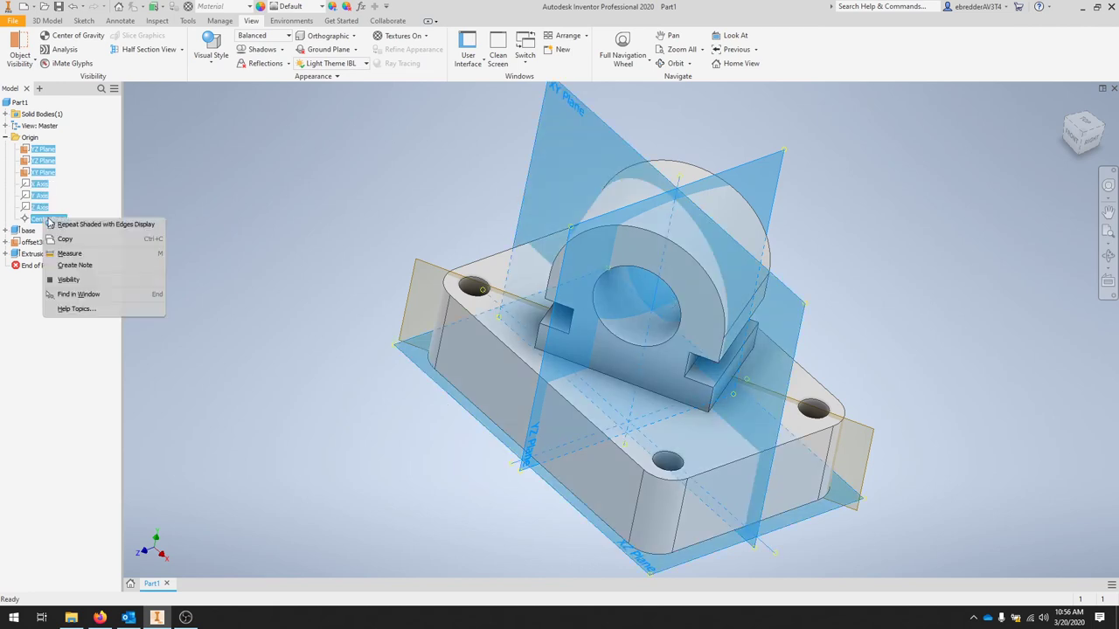
{"action": "left_click", "coordinate": [125, 282]}
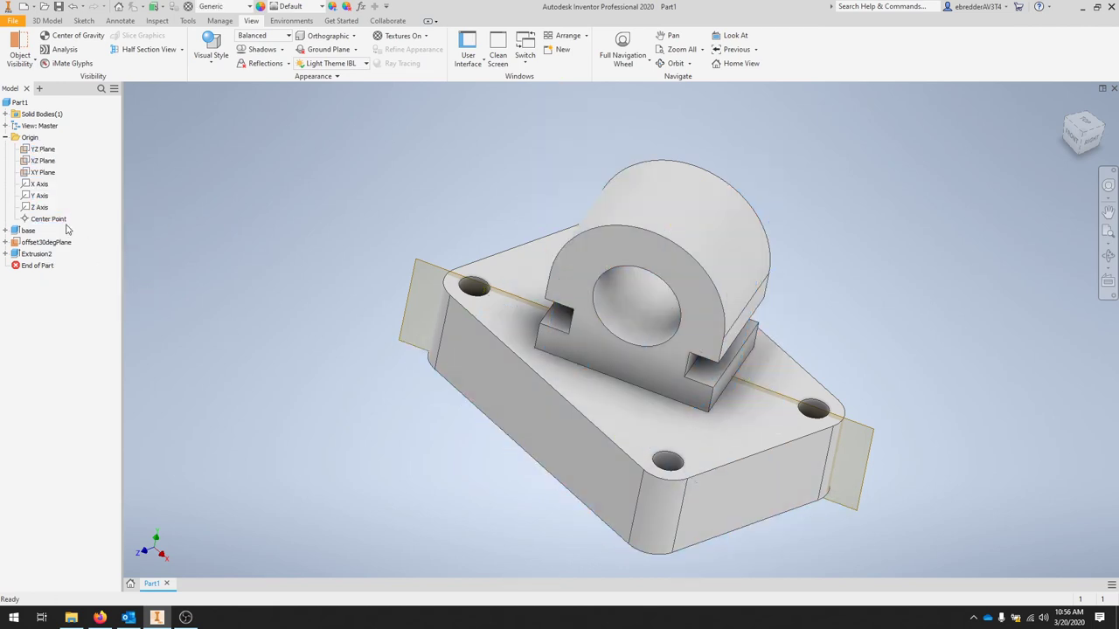
{"action": "right_click", "coordinate": [50, 244]}
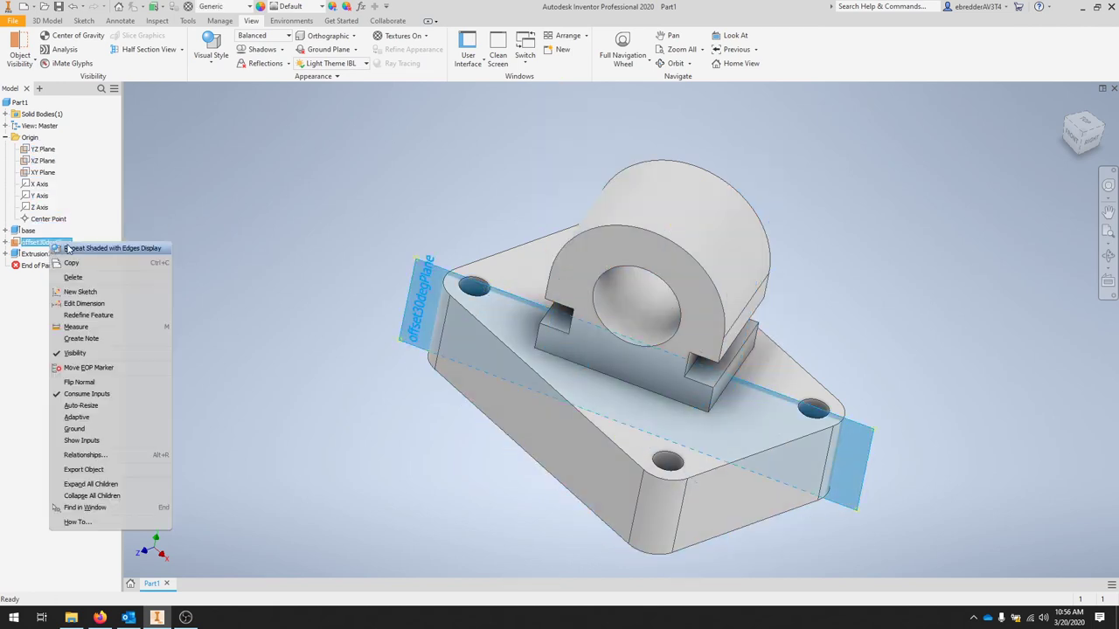
{"action": "left_click", "coordinate": [123, 354]}
{"action": "middle_click_drag", "start_coordinate": [983, 436], "coordinate": [857, 394], "text": "shift"}
Step: Rename Extrusion2 in the model browser to 'bracket'
{"action": "left_click", "coordinate": [36, 254]}
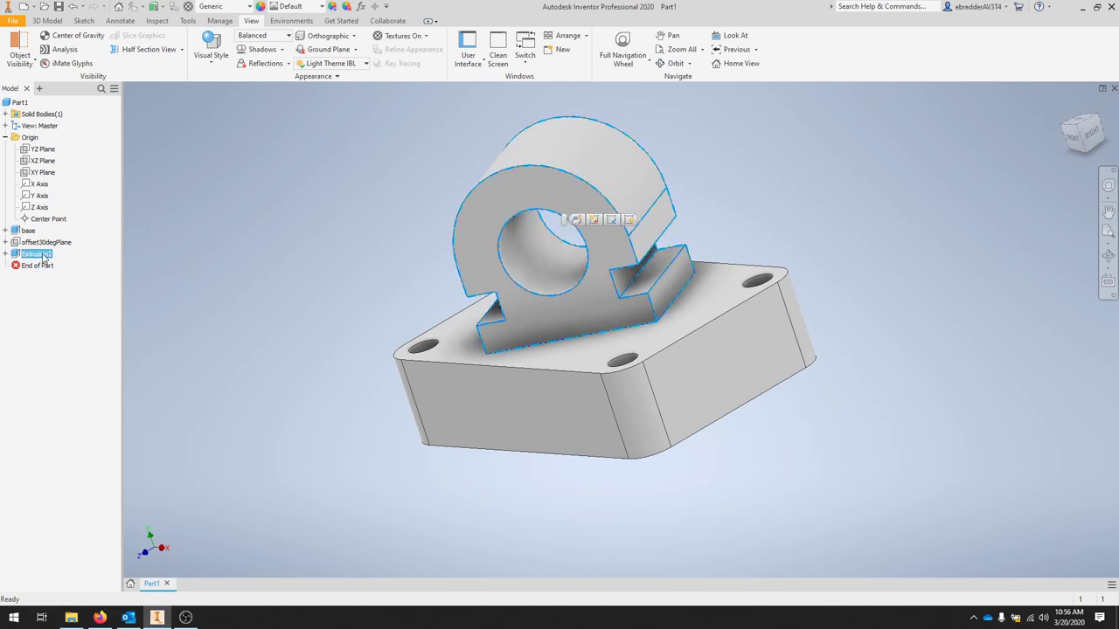
{"action": "type", "text": "bracket"}
{"action": "key", "text": "Return"}
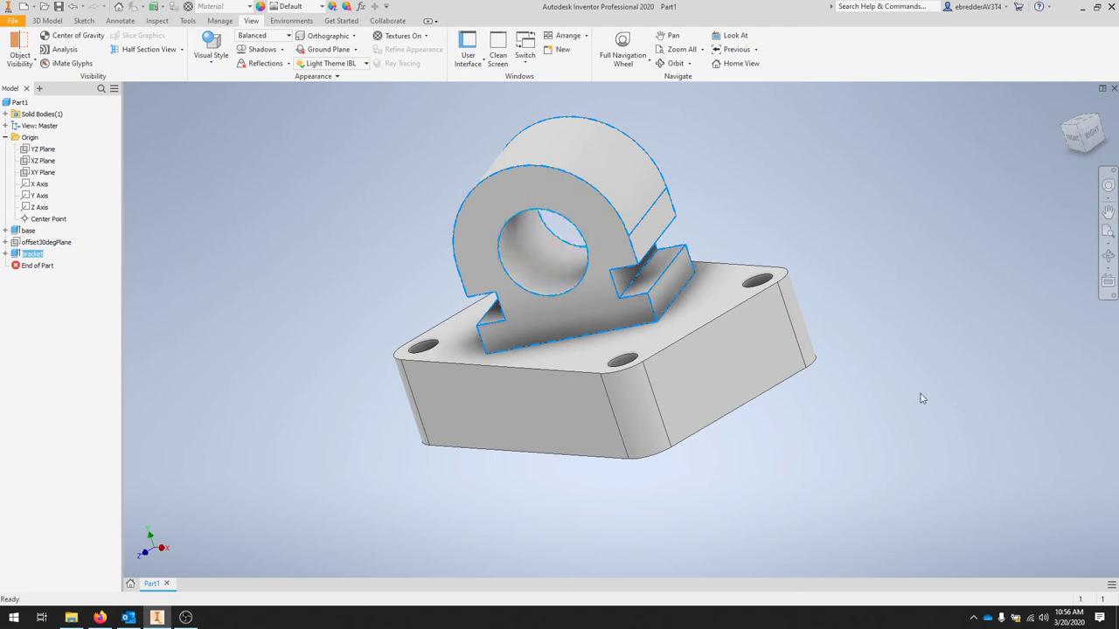
{"action": "left_click", "coordinate": [47, 20]}
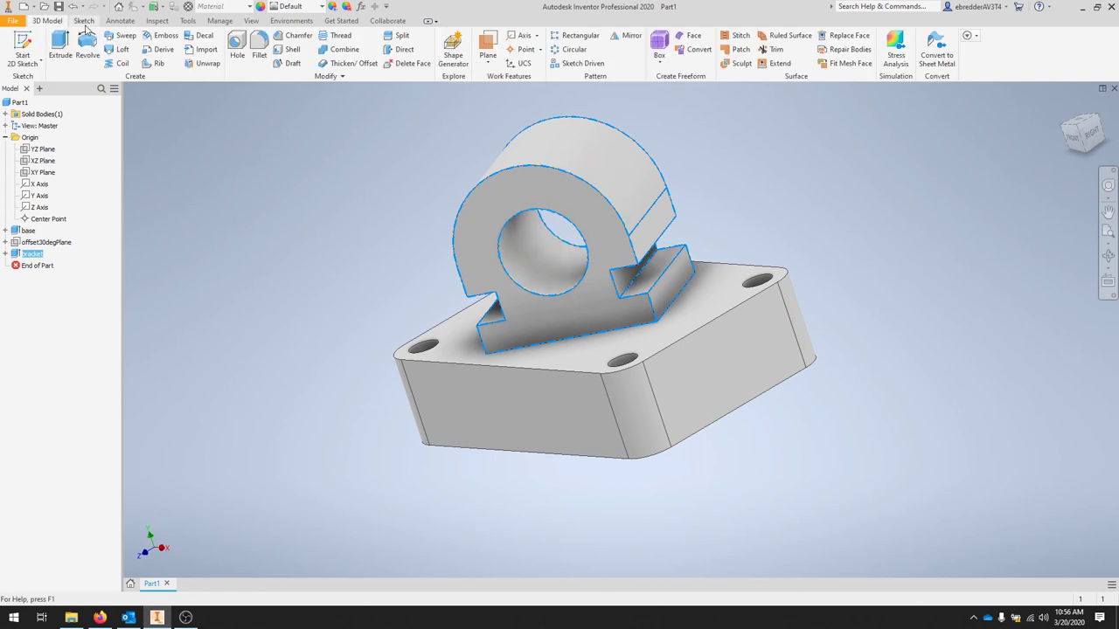
Step: Create a work plane offset 0.75 in from the base plate's top face
{"action": "left_click", "coordinate": [83, 21]}
{"action": "left_click", "coordinate": [47, 20]}
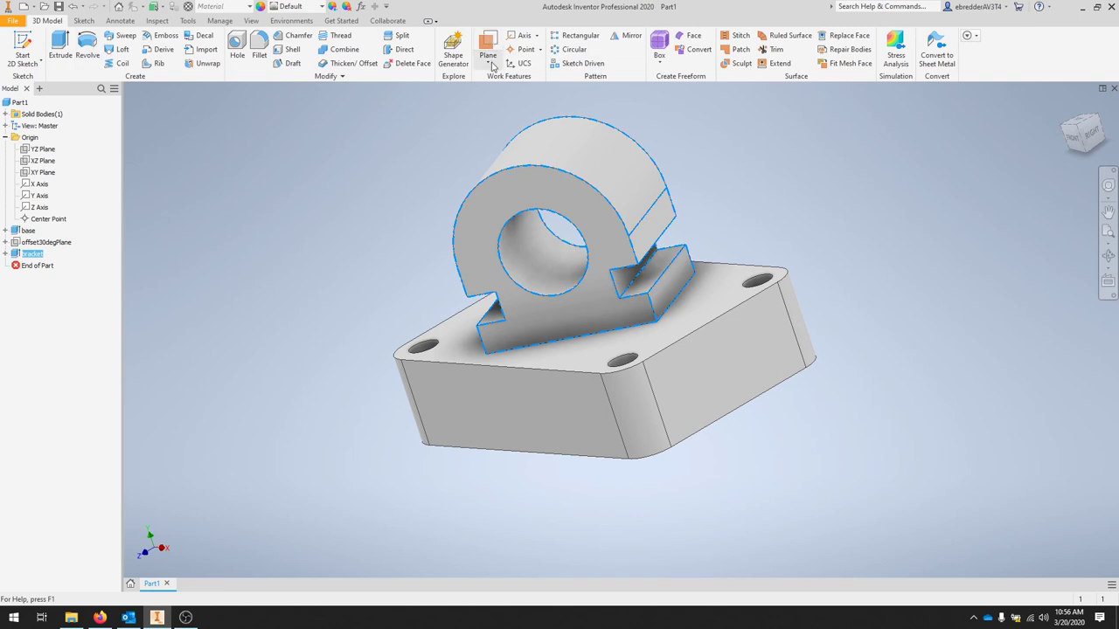
{"action": "left_click", "coordinate": [488, 64]}
{"action": "left_click", "coordinate": [542, 111]}
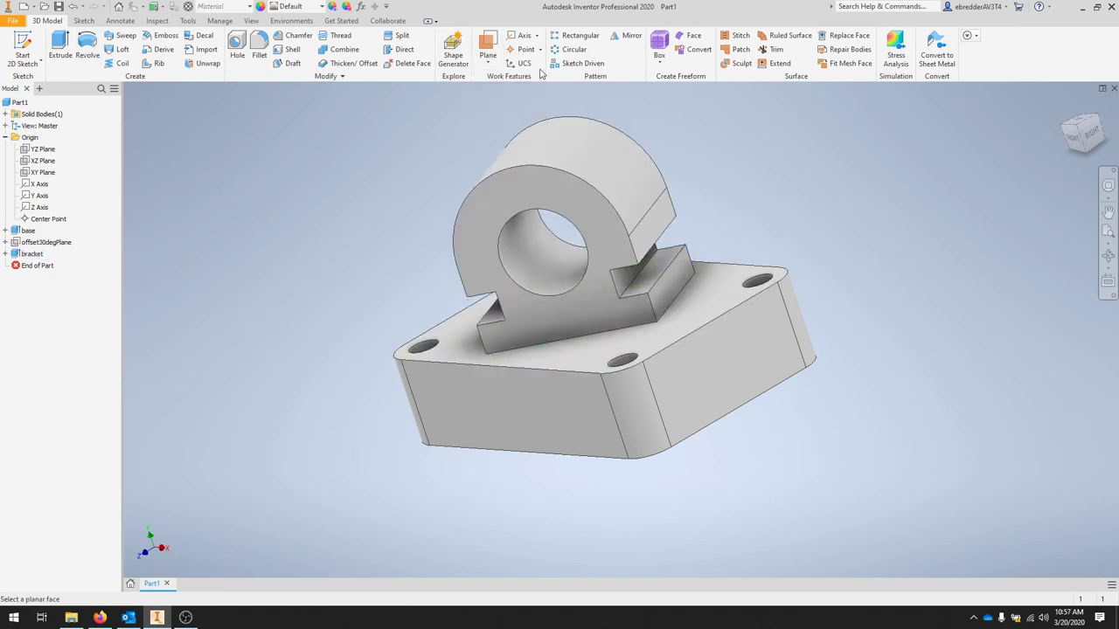
{"action": "left_click", "coordinate": [598, 349]}
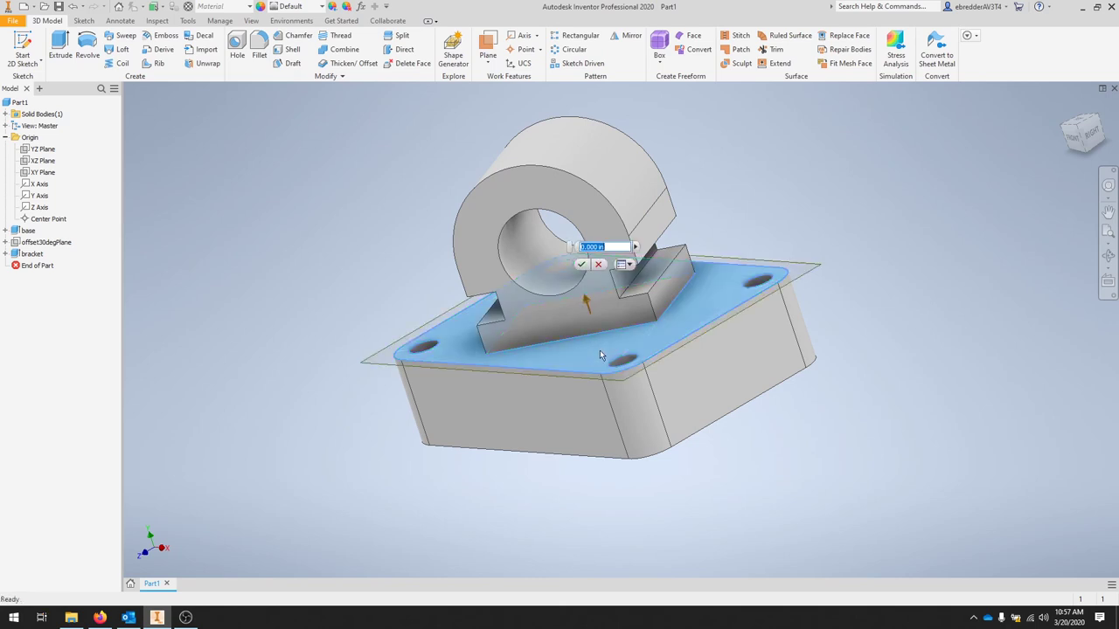
{"action": "type", "text": ".75"}
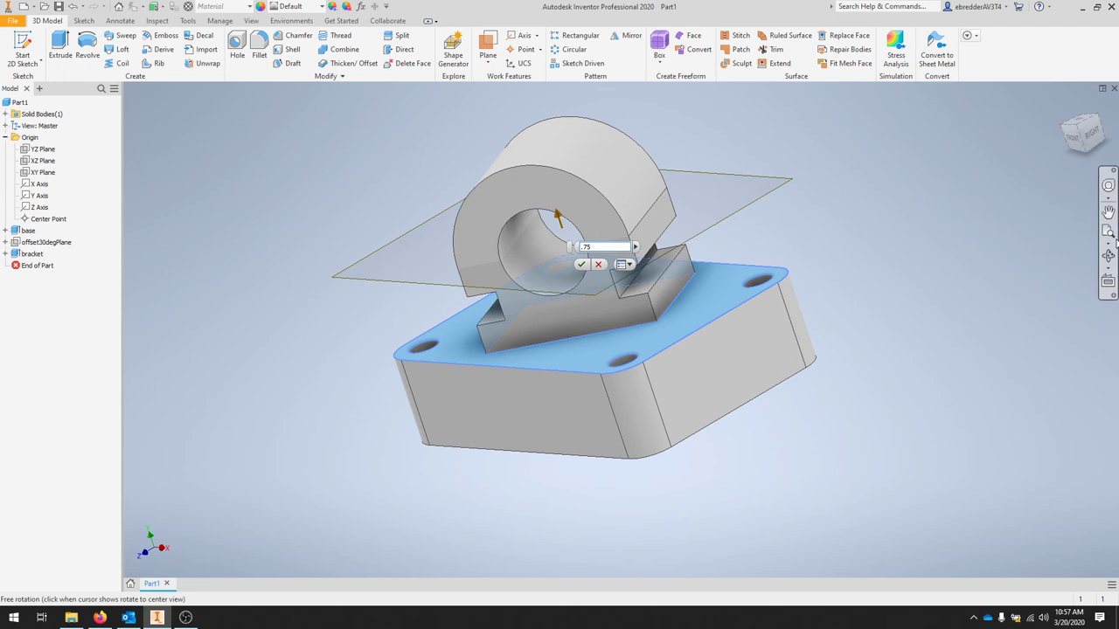
{"action": "left_click", "coordinate": [1093, 131]}
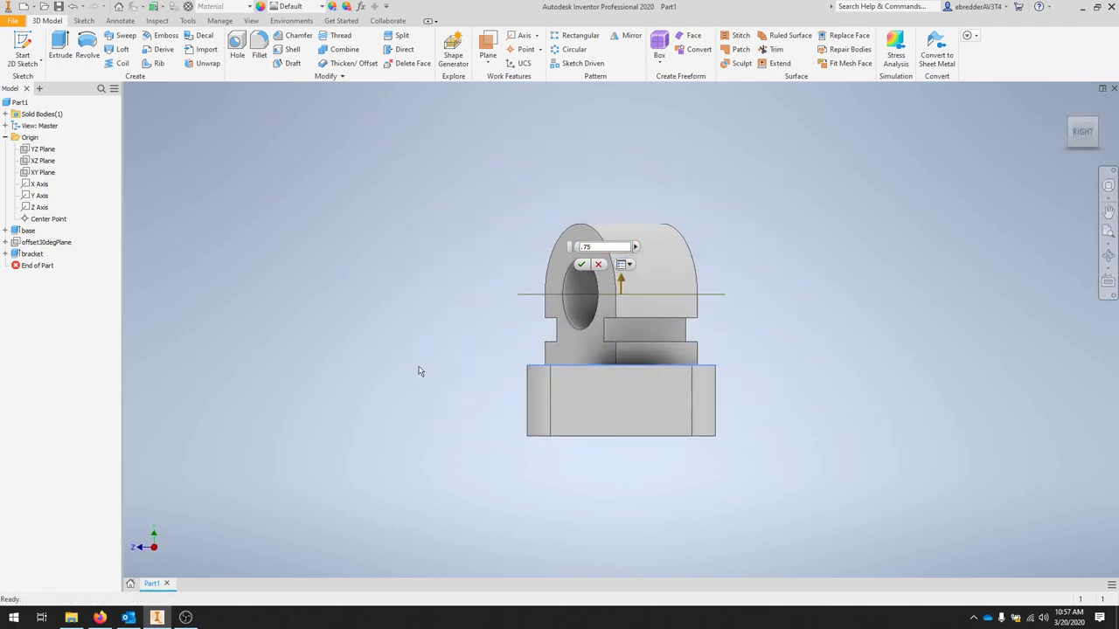
{"action": "left_click", "coordinate": [581, 263]}
Step: Orient the view to look straight down onto Work Plane2
{"action": "middle_click_drag", "start_coordinate": [759, 207], "coordinate": [852, 255], "text": "shift"}
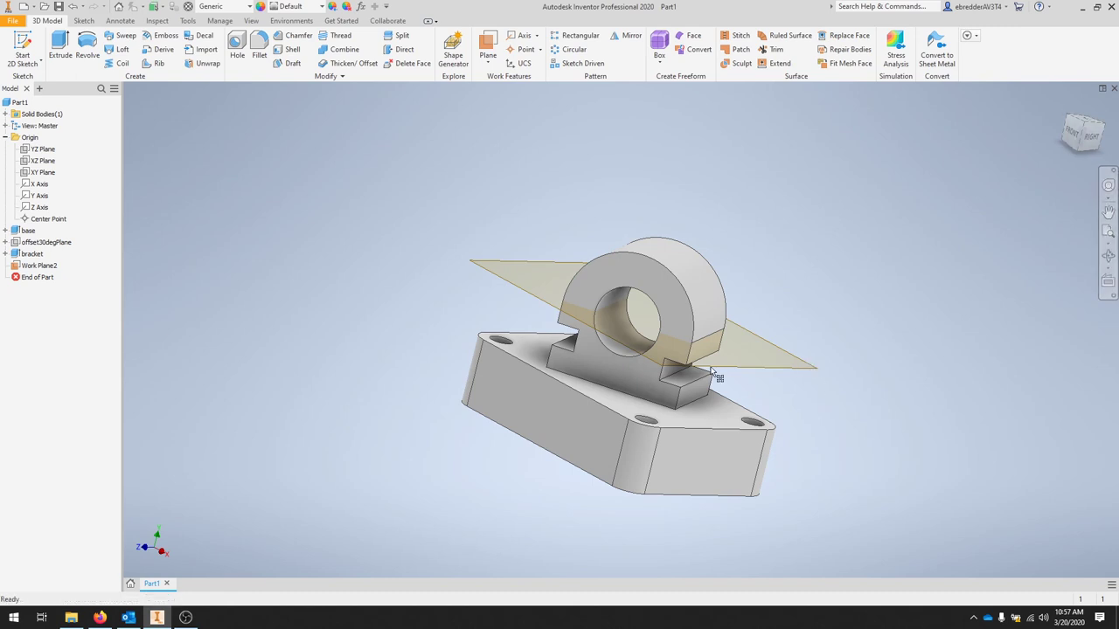
{"action": "left_click", "coordinate": [757, 363]}
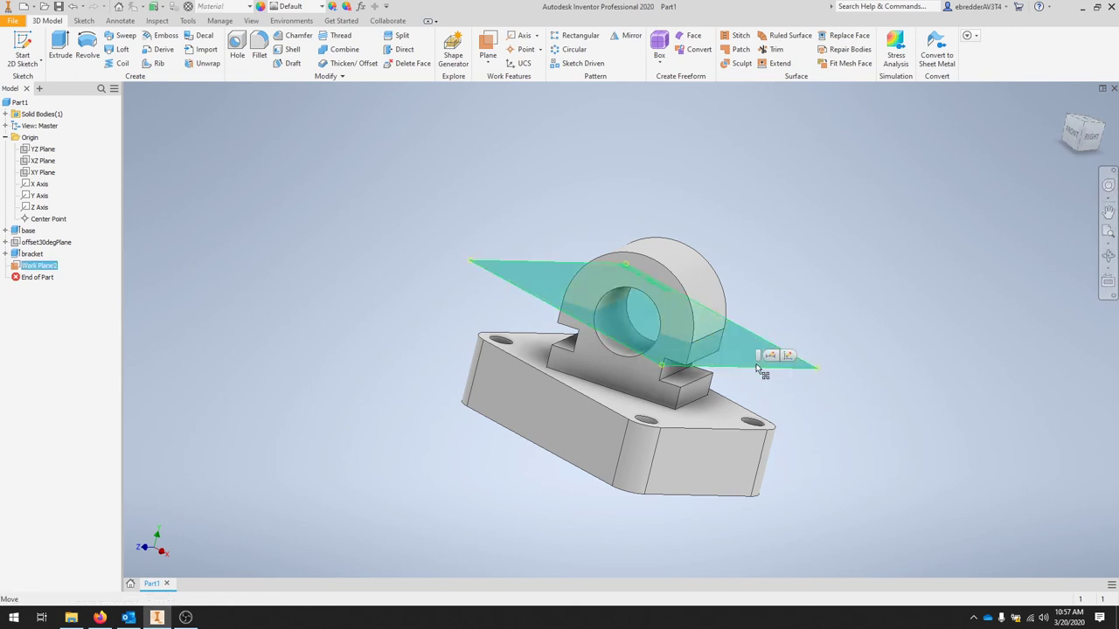
{"action": "left_click", "coordinate": [1108, 283]}
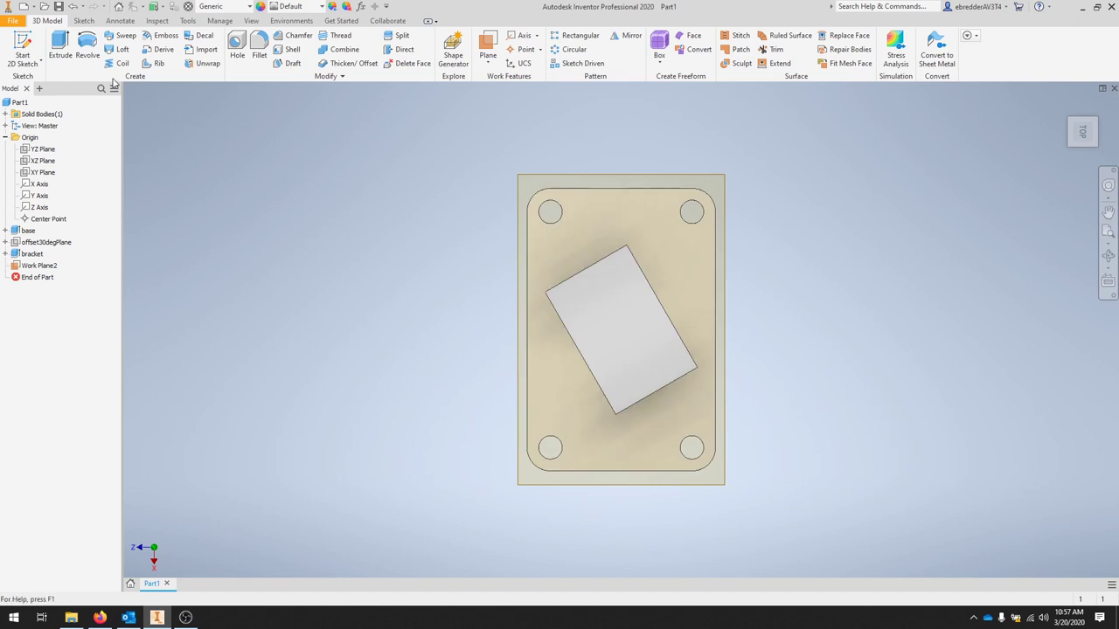
Step: Start a new 2D sketch on Work Plane2 and switch the display to Wireframe
{"action": "left_click", "coordinate": [23, 48]}
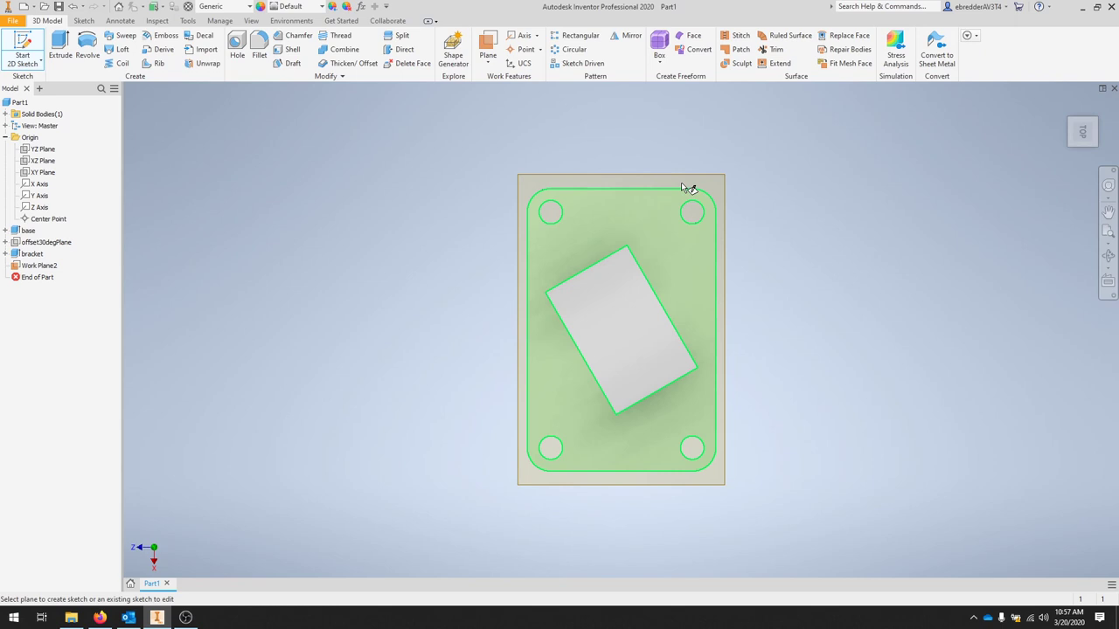
{"action": "left_click", "coordinate": [718, 182]}
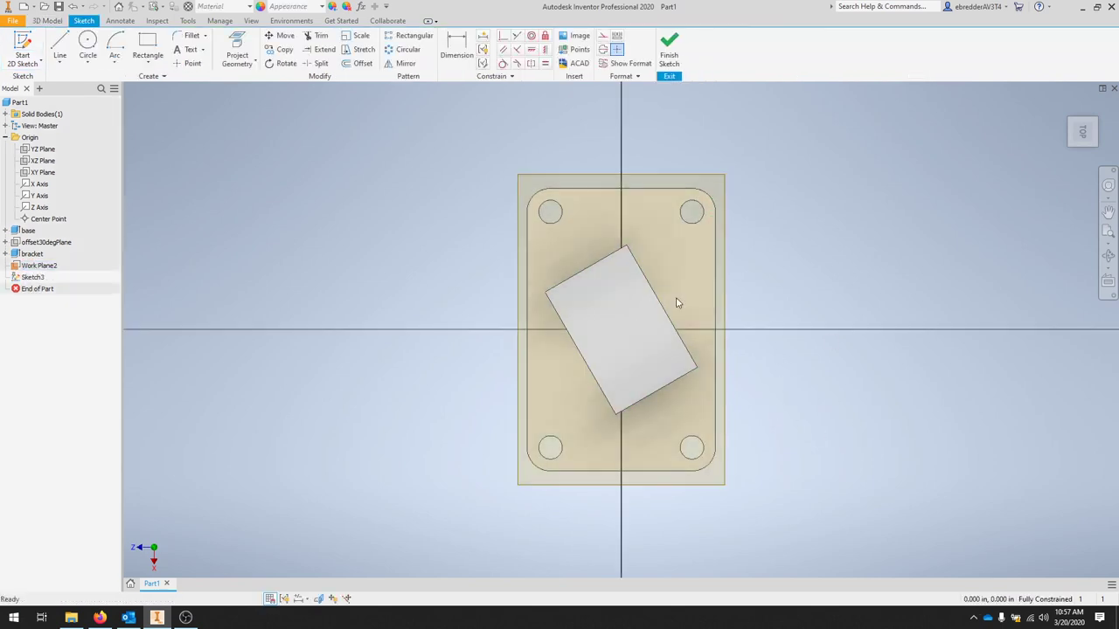
{"action": "left_click", "coordinate": [251, 20]}
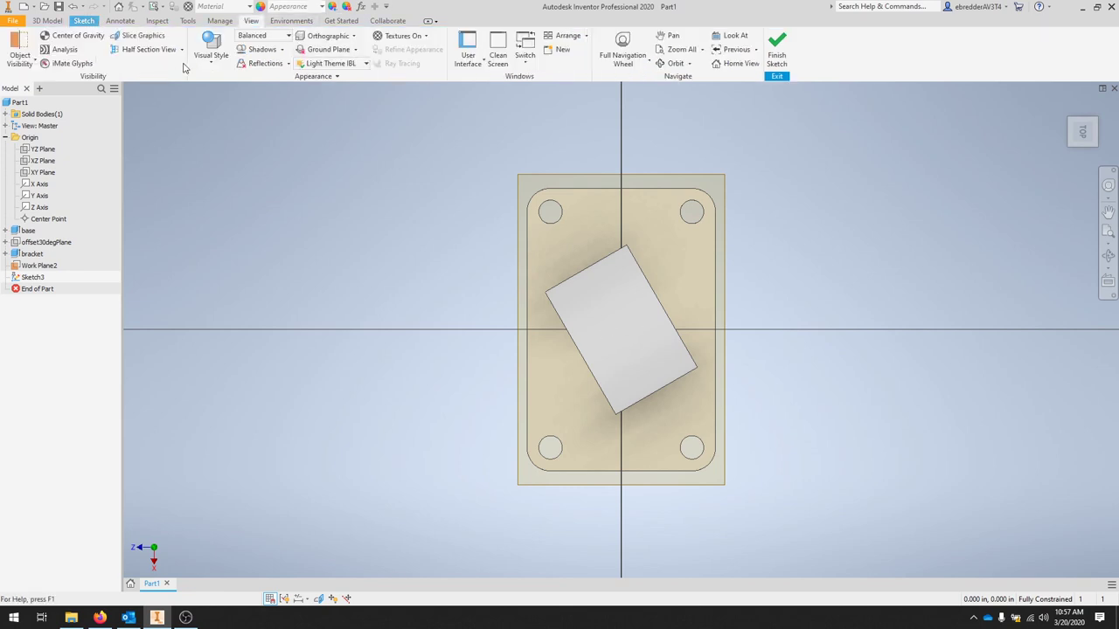
{"action": "left_click", "coordinate": [210, 61]}
{"action": "left_click", "coordinate": [243, 183]}
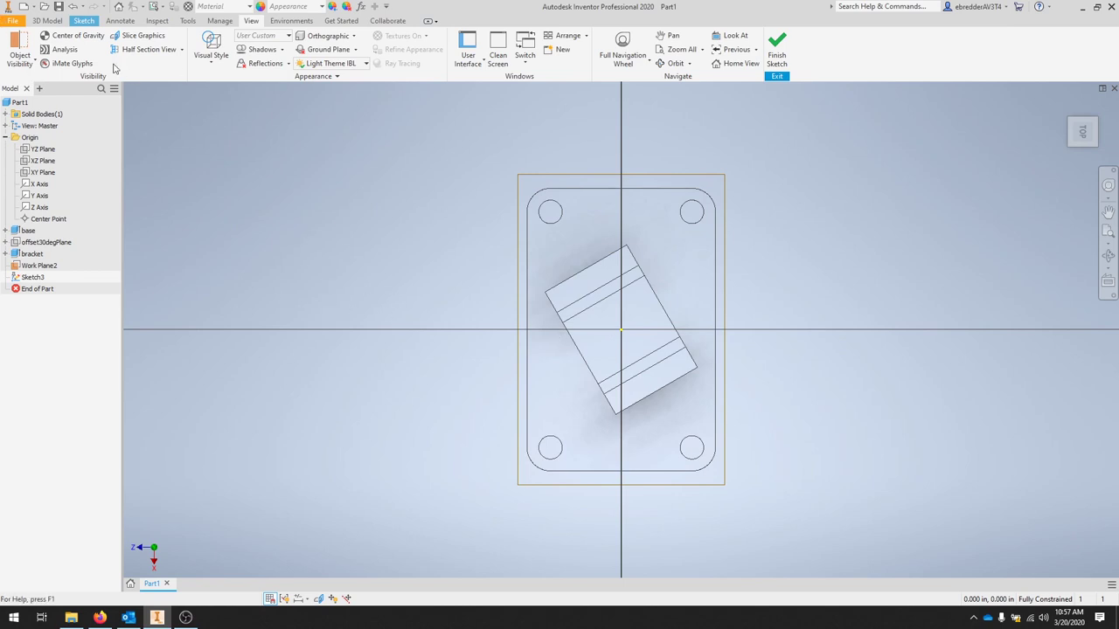
Step: Draw a 0.25 in circle centred on the sketch origin
{"action": "left_click", "coordinate": [83, 21]}
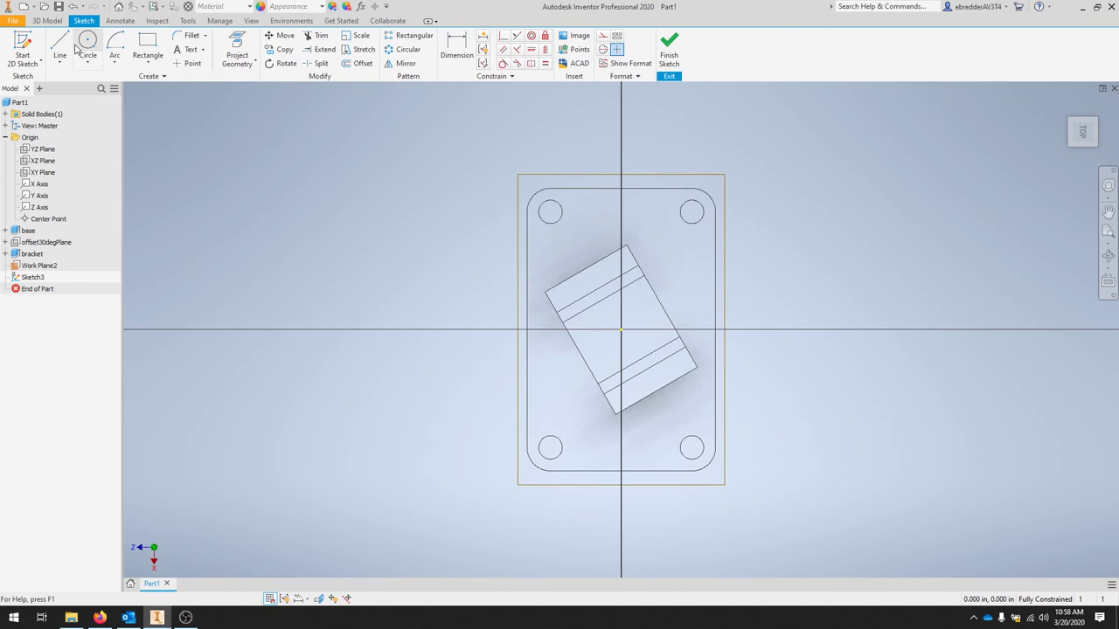
{"action": "left_click", "coordinate": [88, 45]}
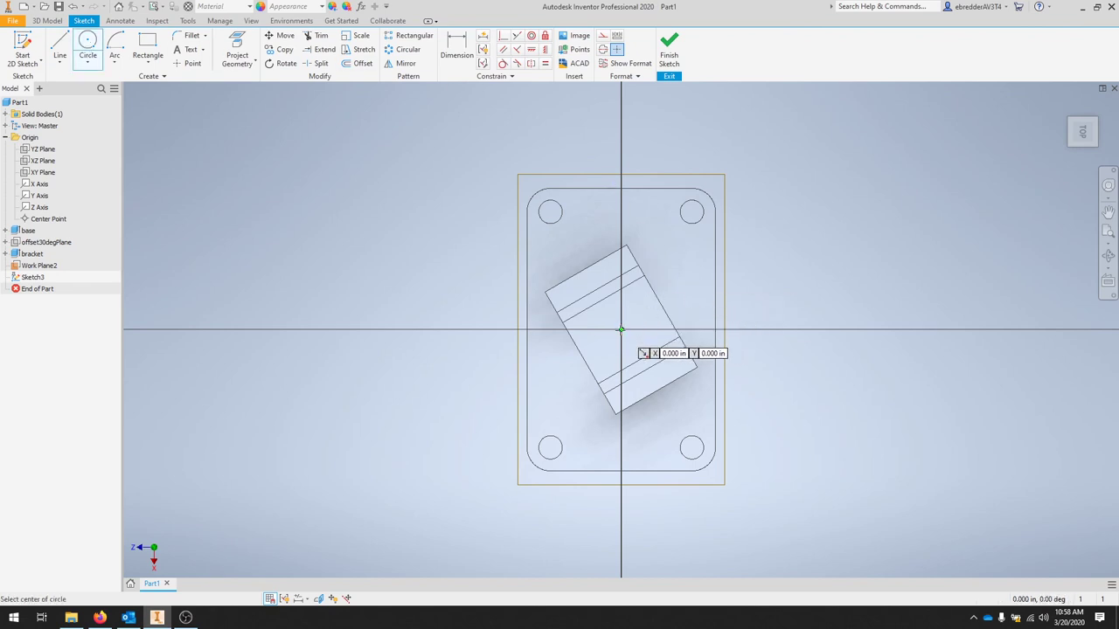
{"action": "left_click", "coordinate": [621, 330]}
{"action": "type", "text": "0.25"}
{"action": "key", "text": "Return"}
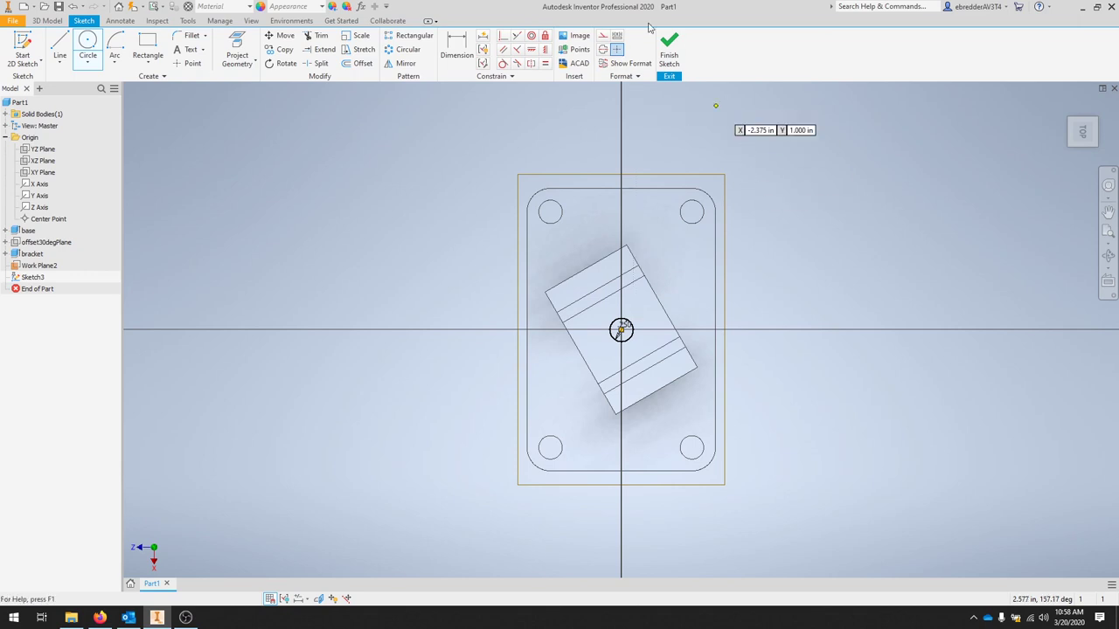
{"action": "key", "text": "e"}
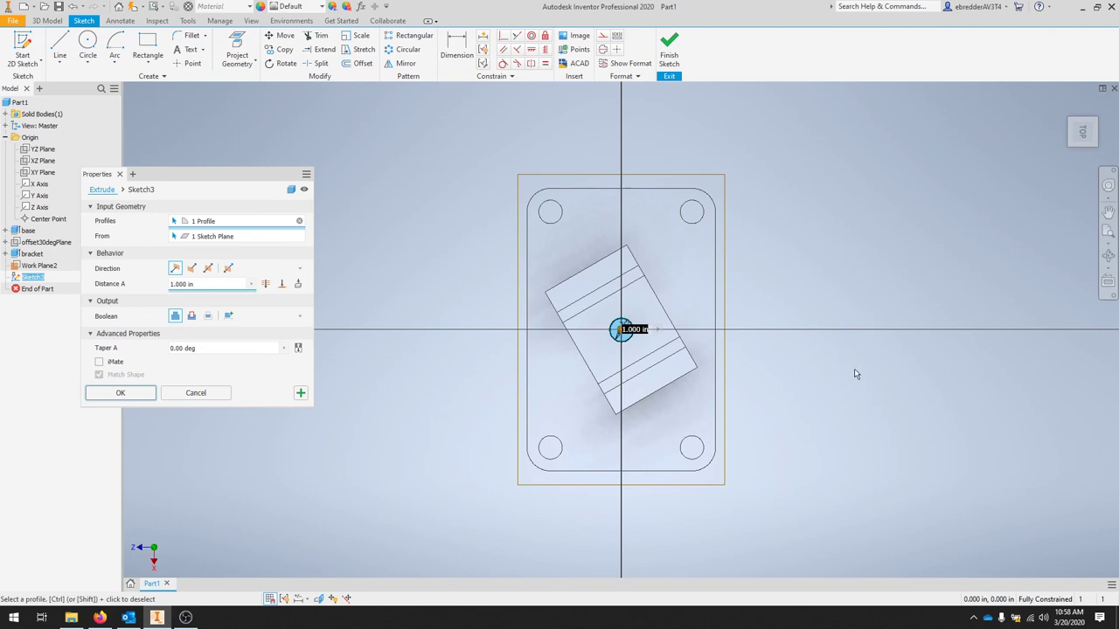
Step: Extrude the circle as a 0.75 in Cut directed upward into the bracket top
{"action": "middle_click_drag", "start_coordinate": [846, 361], "coordinate": [862, 318], "text": "shift"}
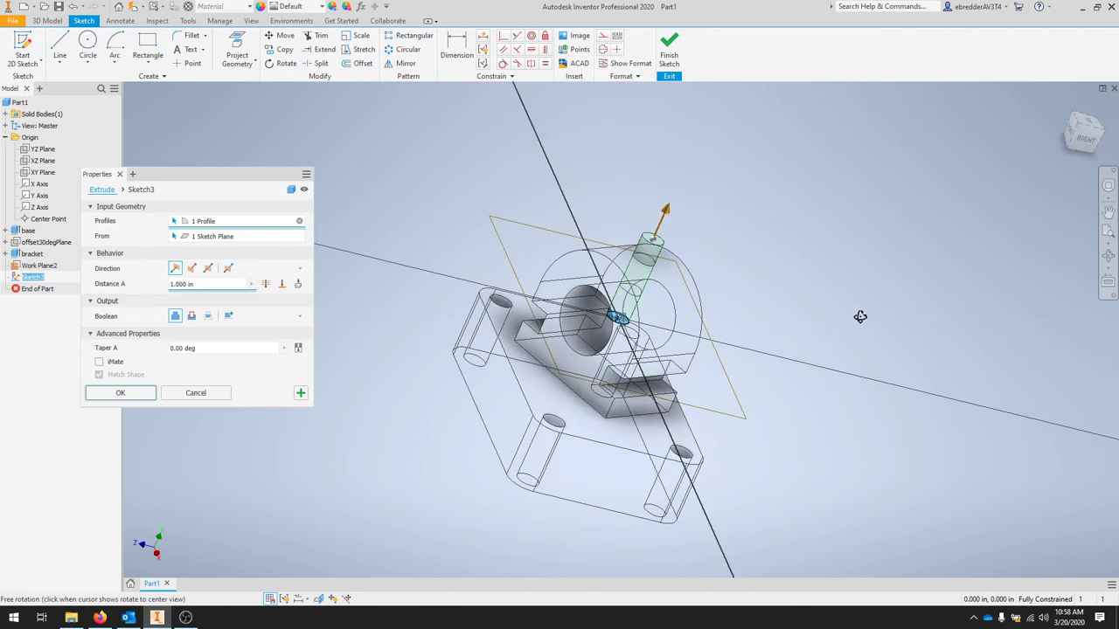
{"action": "left_click", "coordinate": [191, 315]}
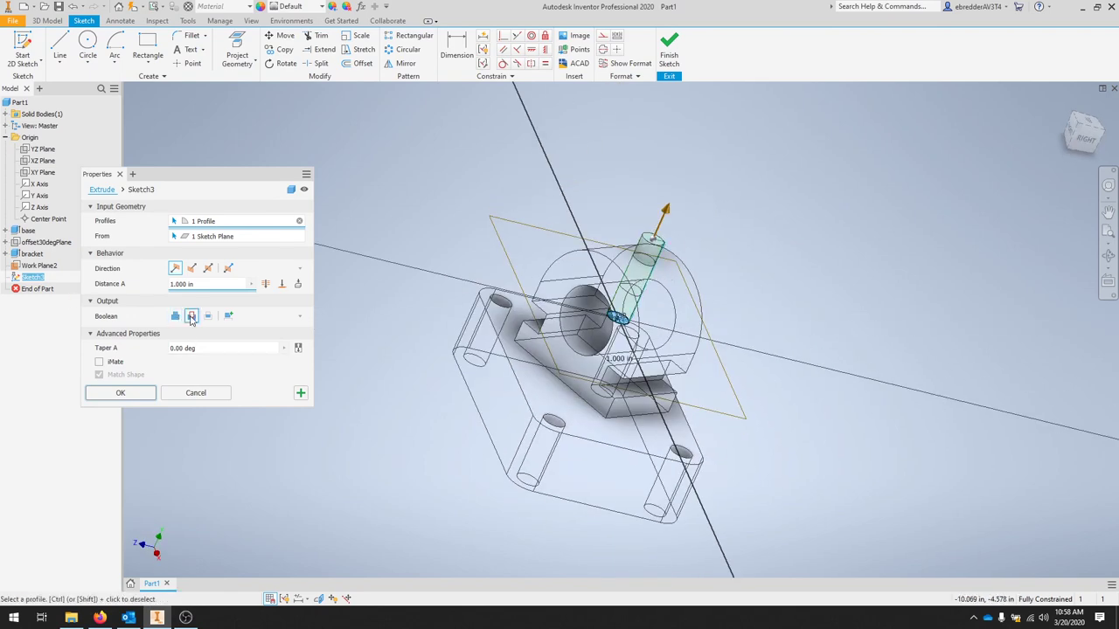
{"action": "left_click", "coordinate": [268, 292]}
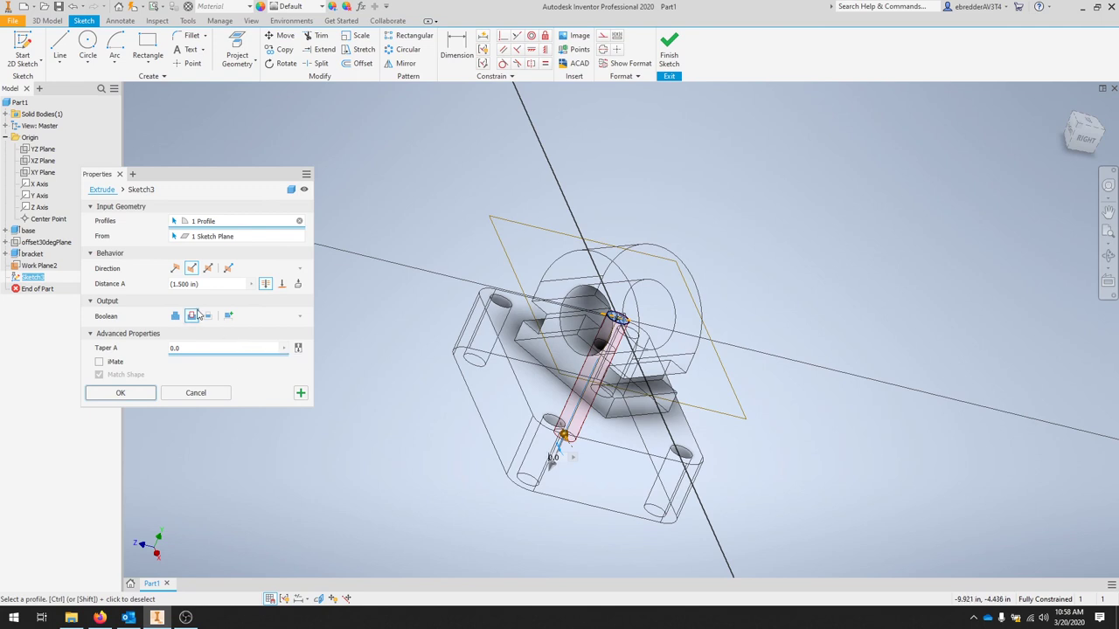
{"action": "left_click", "coordinate": [177, 272]}
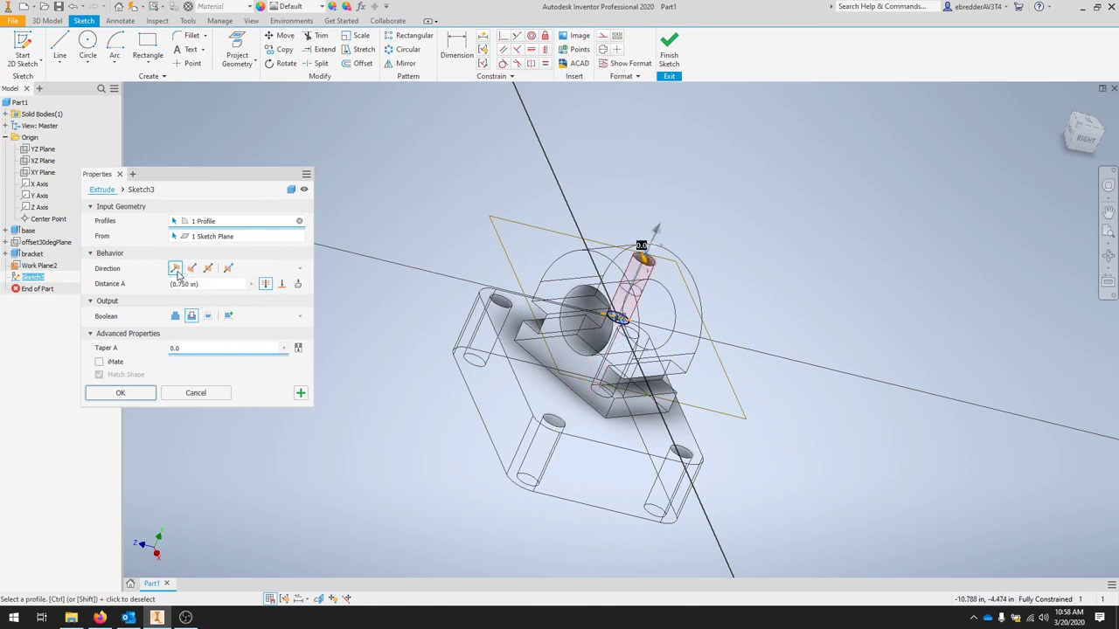
{"action": "left_click", "coordinate": [147, 394]}
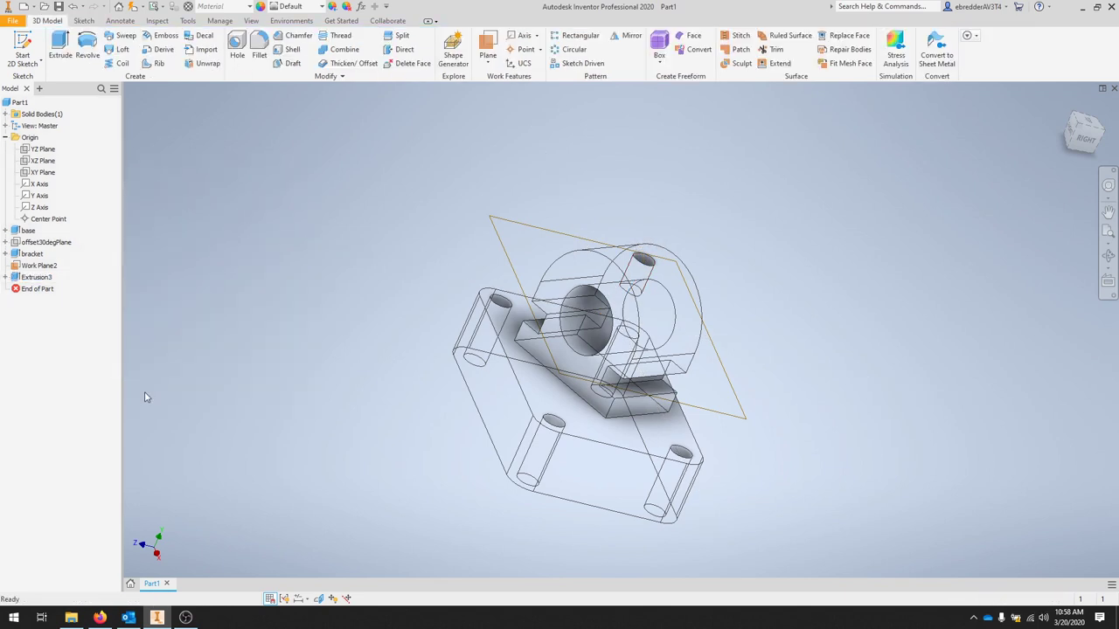
Step: Change the visual style from Wireframe back to Shaded and orbit the solid
{"action": "left_click", "coordinate": [251, 20]}
{"action": "left_click", "coordinate": [211, 49]}
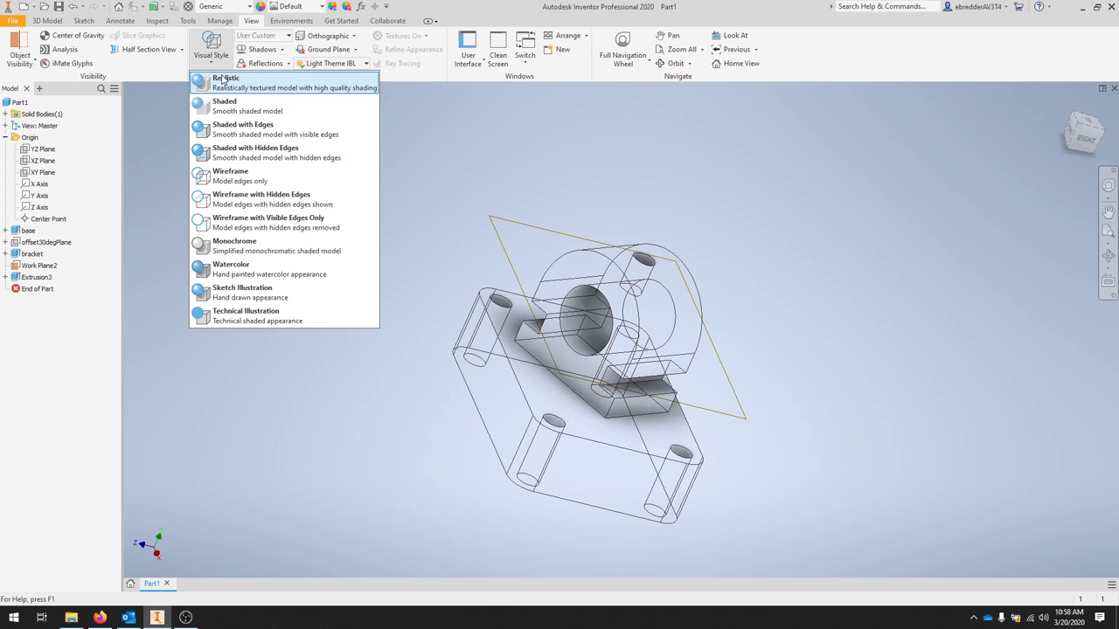
{"action": "left_click", "coordinate": [276, 106]}
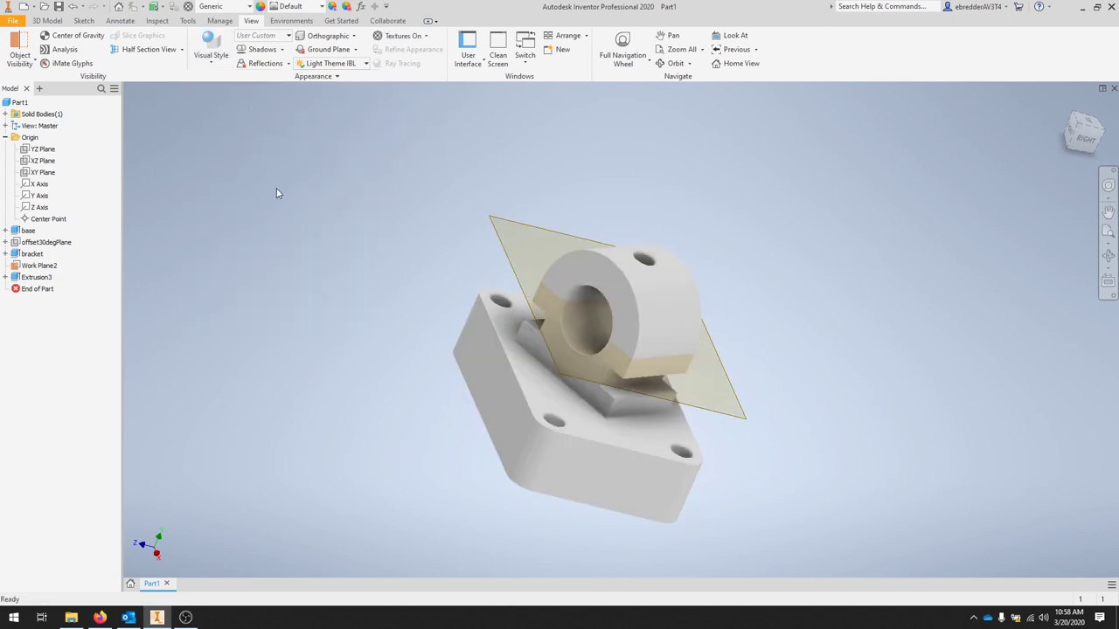
{"action": "middle_click_drag", "start_coordinate": [408, 289], "coordinate": [385, 306], "text": "shift"}
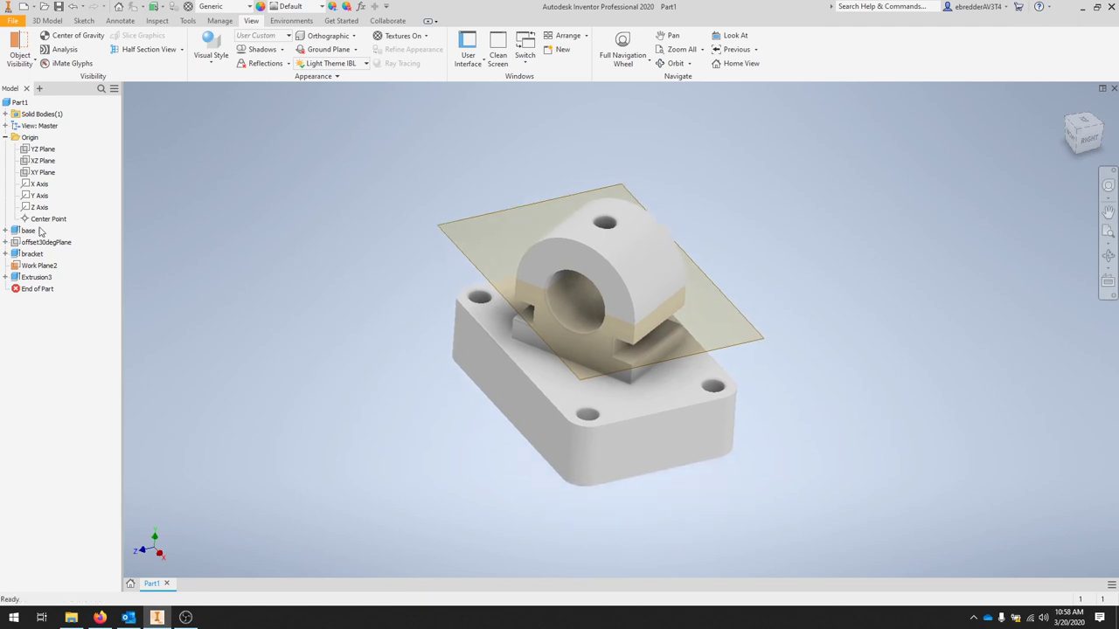
Step: Rename Work Plane2 to 'offsetWorkplane'
{"action": "left_click", "coordinate": [38, 264]}
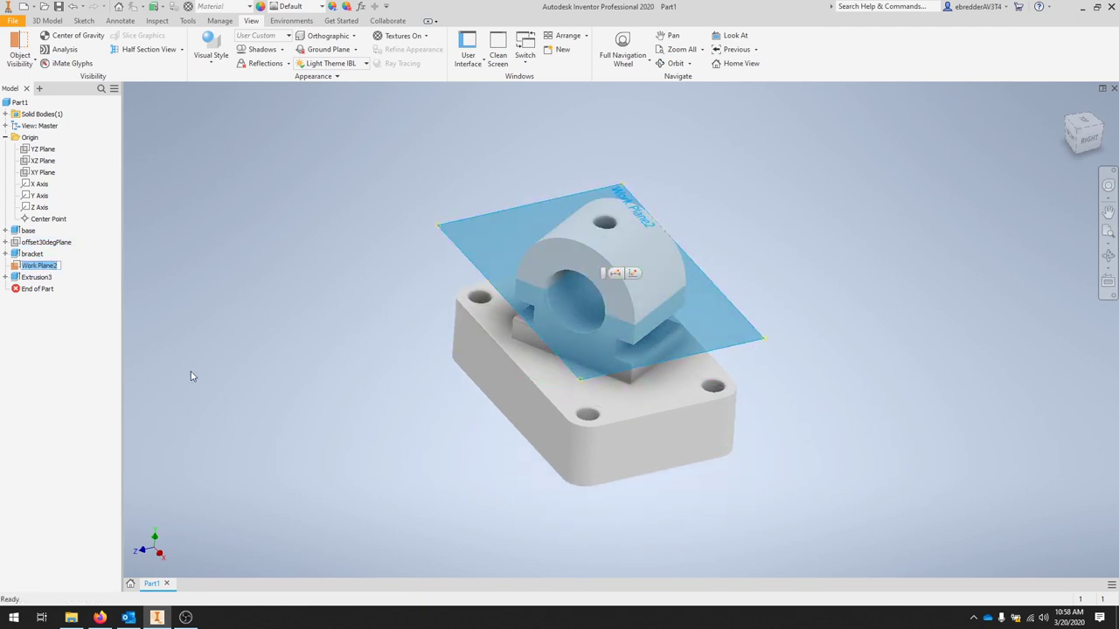
{"action": "type", "text": "offsetWorkplane"}
{"action": "key", "text": "Return"}
Step: Rename Extrusion3 to 'setScrewHole' and hide offsetWorkplane
{"action": "right_click", "coordinate": [36, 277]}
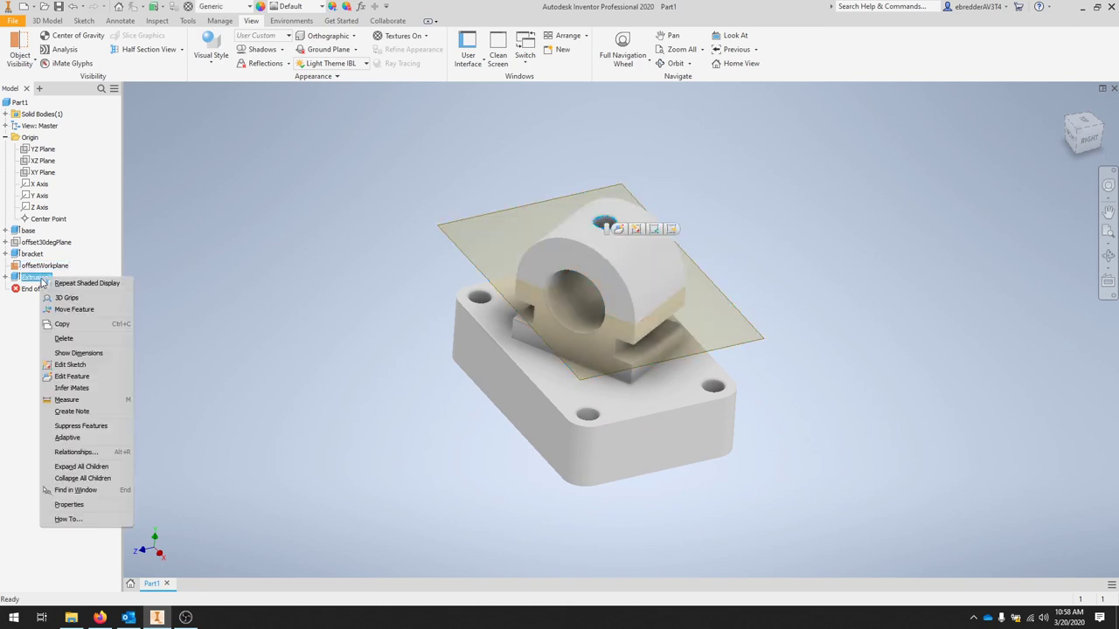
{"action": "left_click", "coordinate": [29, 282]}
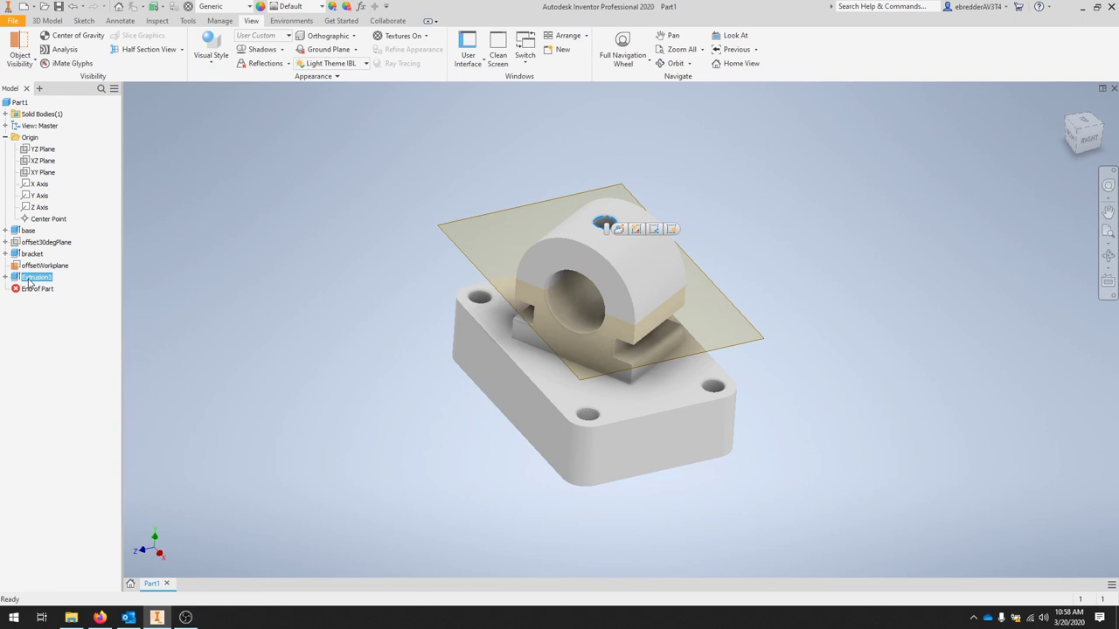
{"action": "type", "text": "a"}
{"action": "key", "text": "Return"}
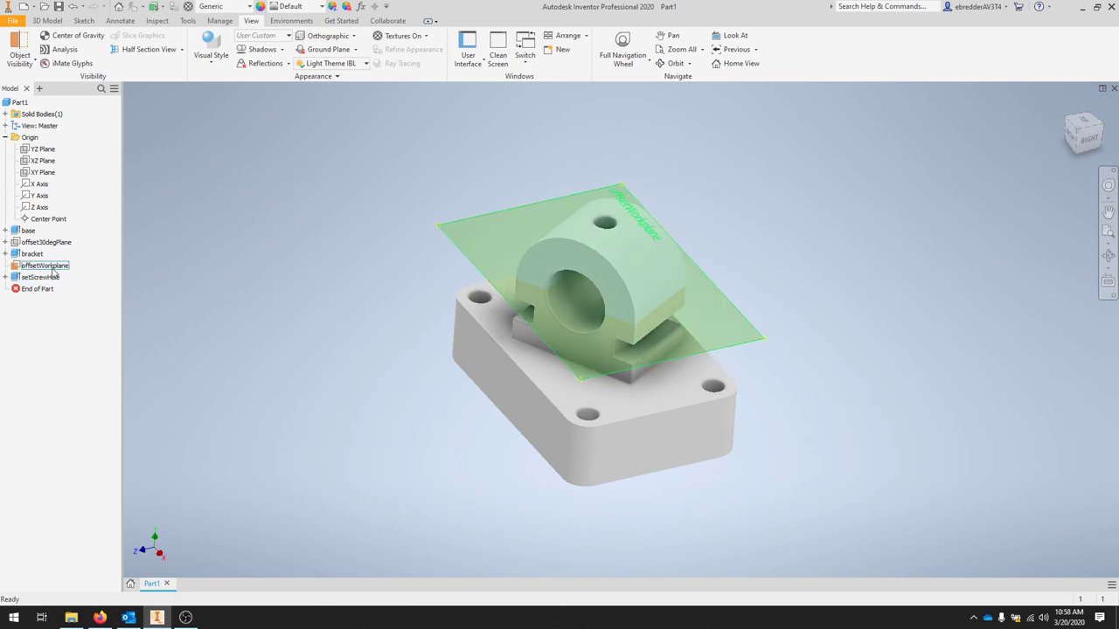
{"action": "right_click", "coordinate": [51, 268]}
{"action": "left_click", "coordinate": [96, 378]}
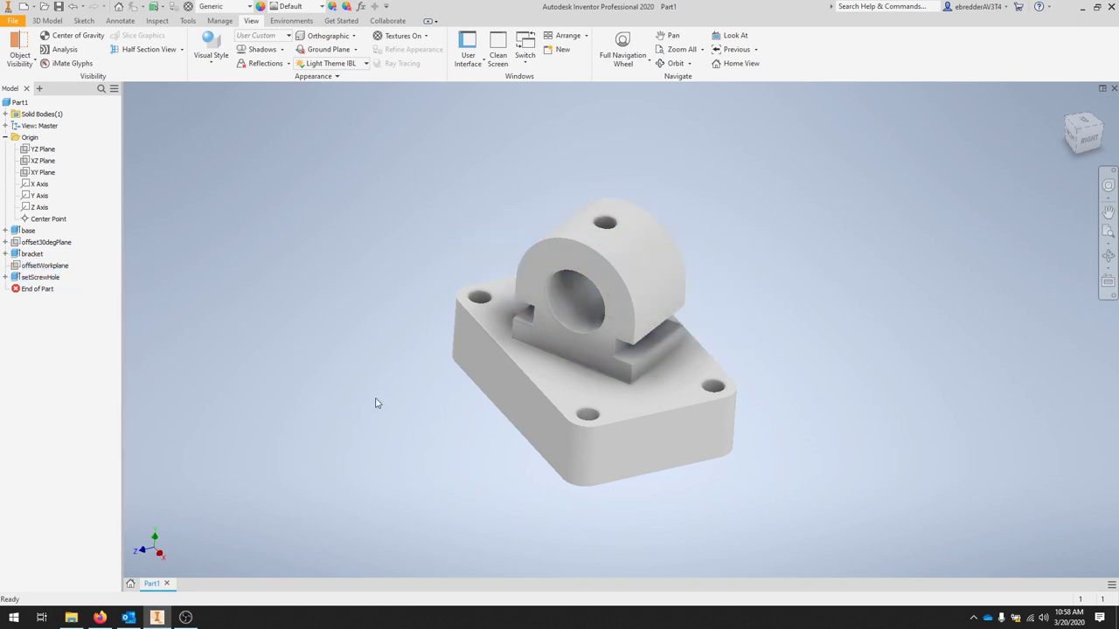